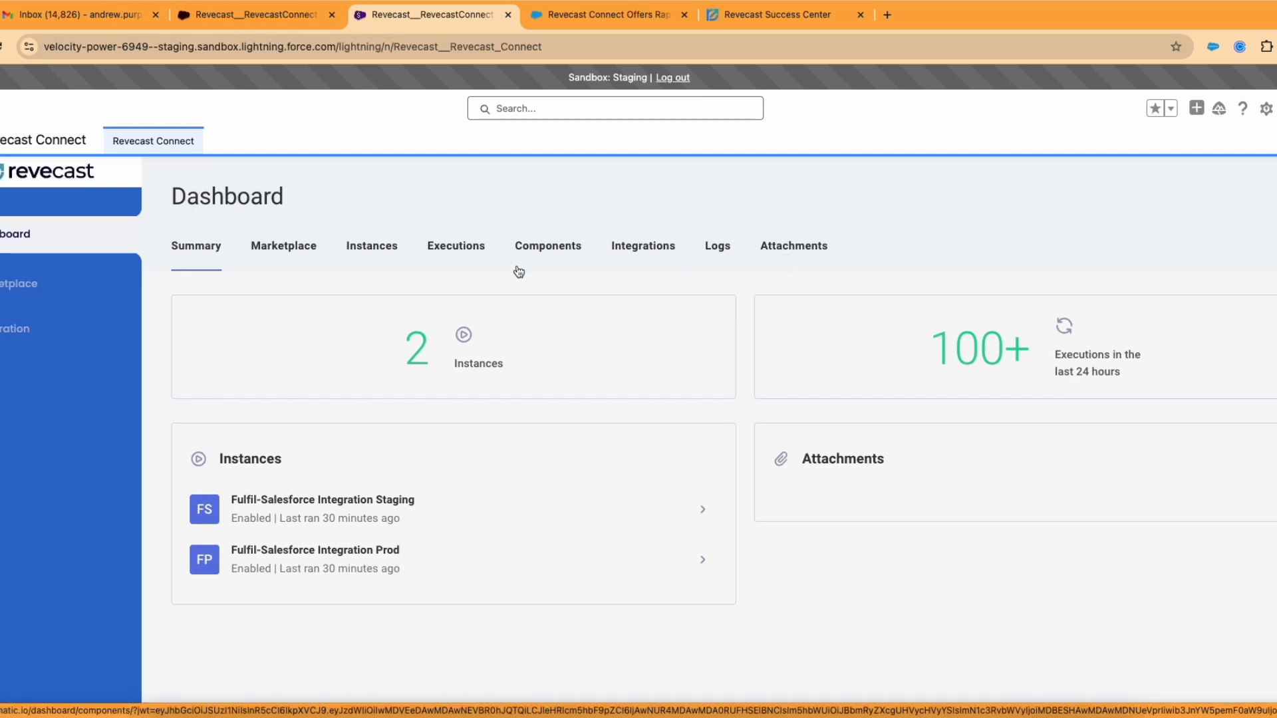
Step: Open the Components catalog, scroll from Adobe down through Microsoft connectors, then return to the top
left_click(557, 252)
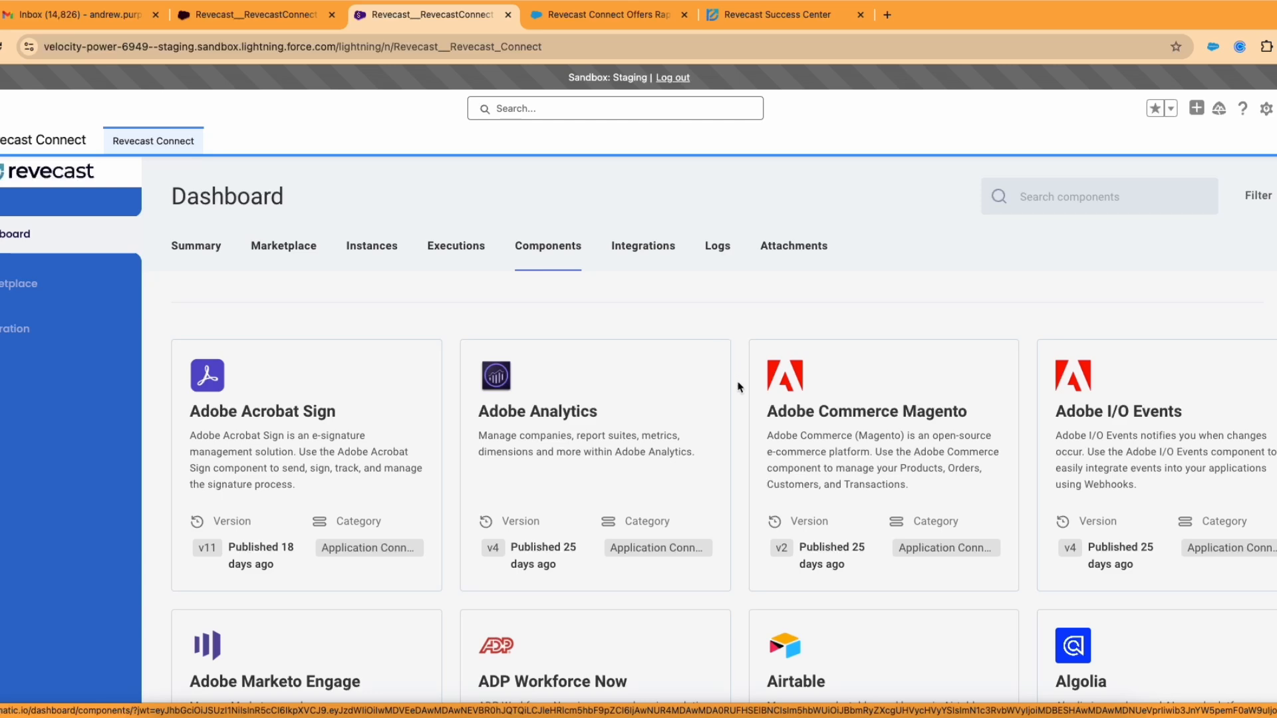
scroll(739, 386, "down", 15)
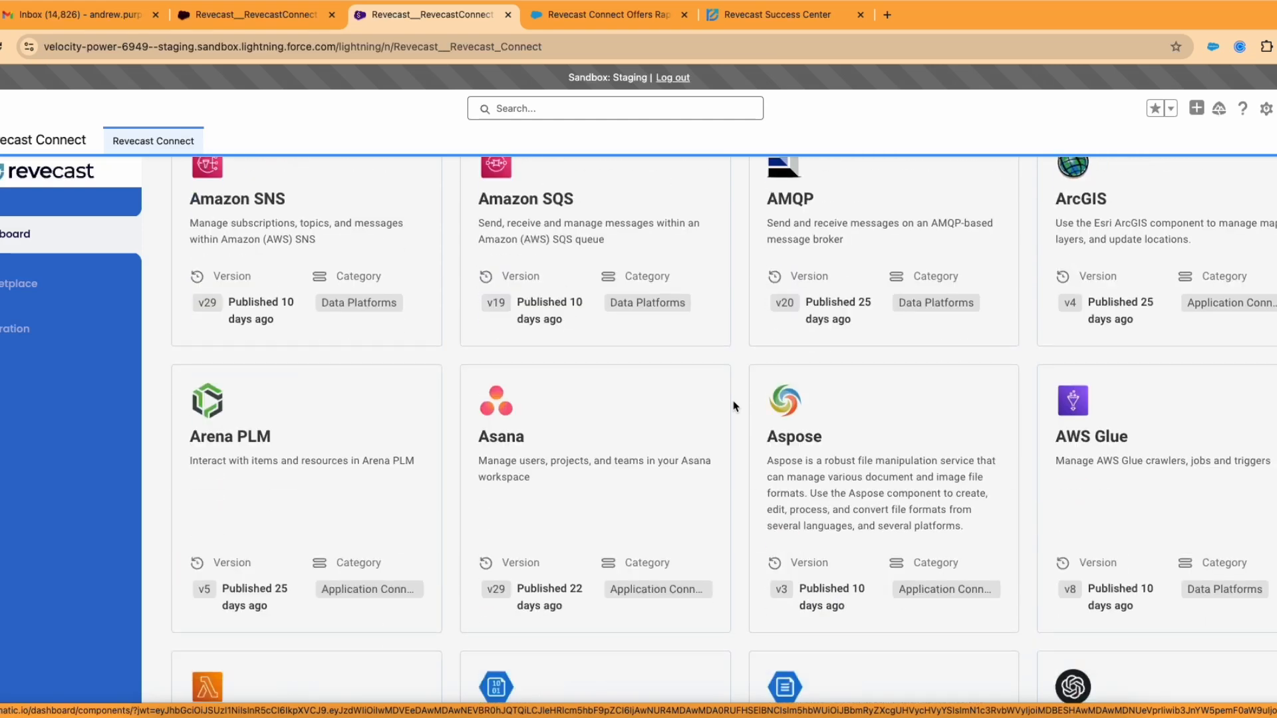
scroll(734, 406, "down", 12)
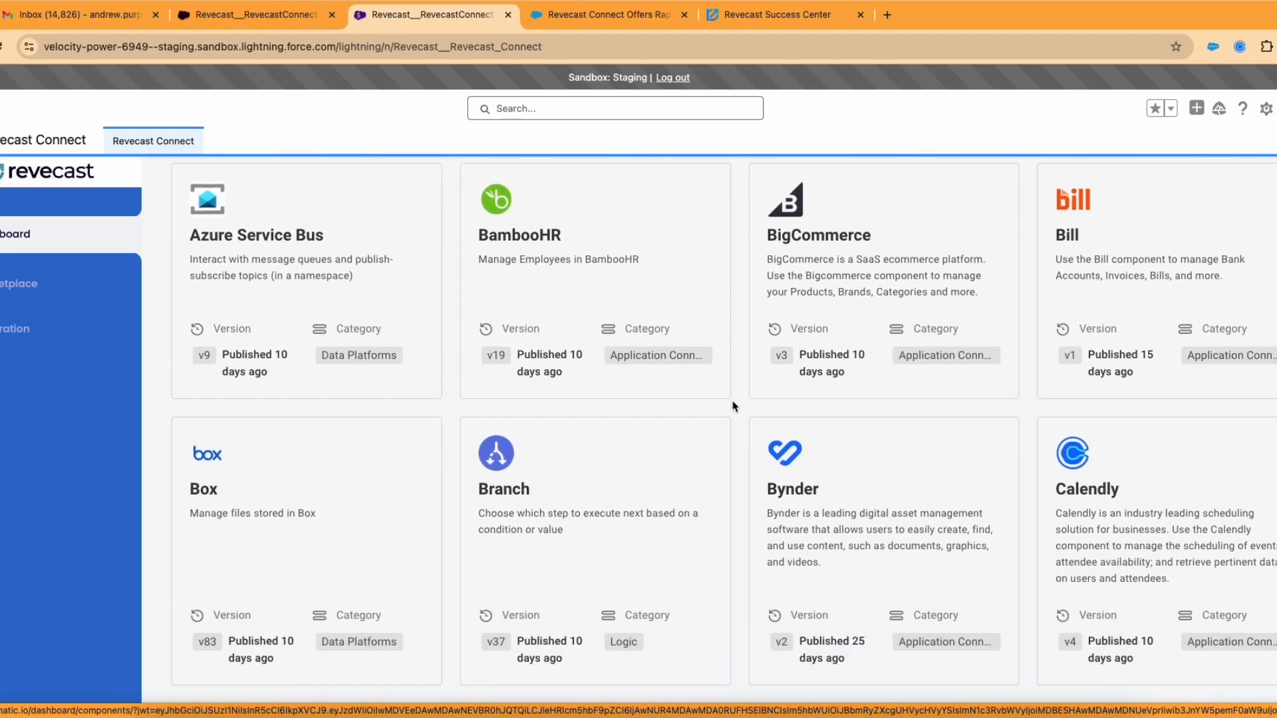
scroll(733, 405, "down", 3)
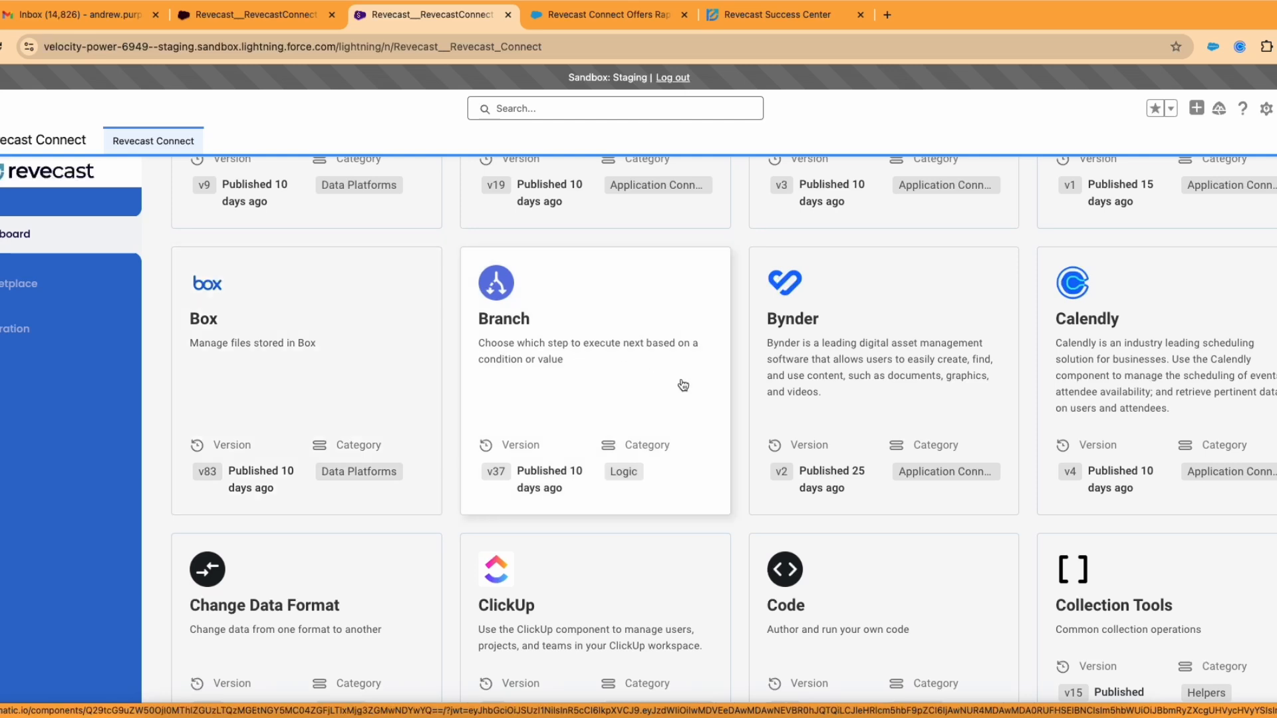
scroll(1071, 373, "down", 4)
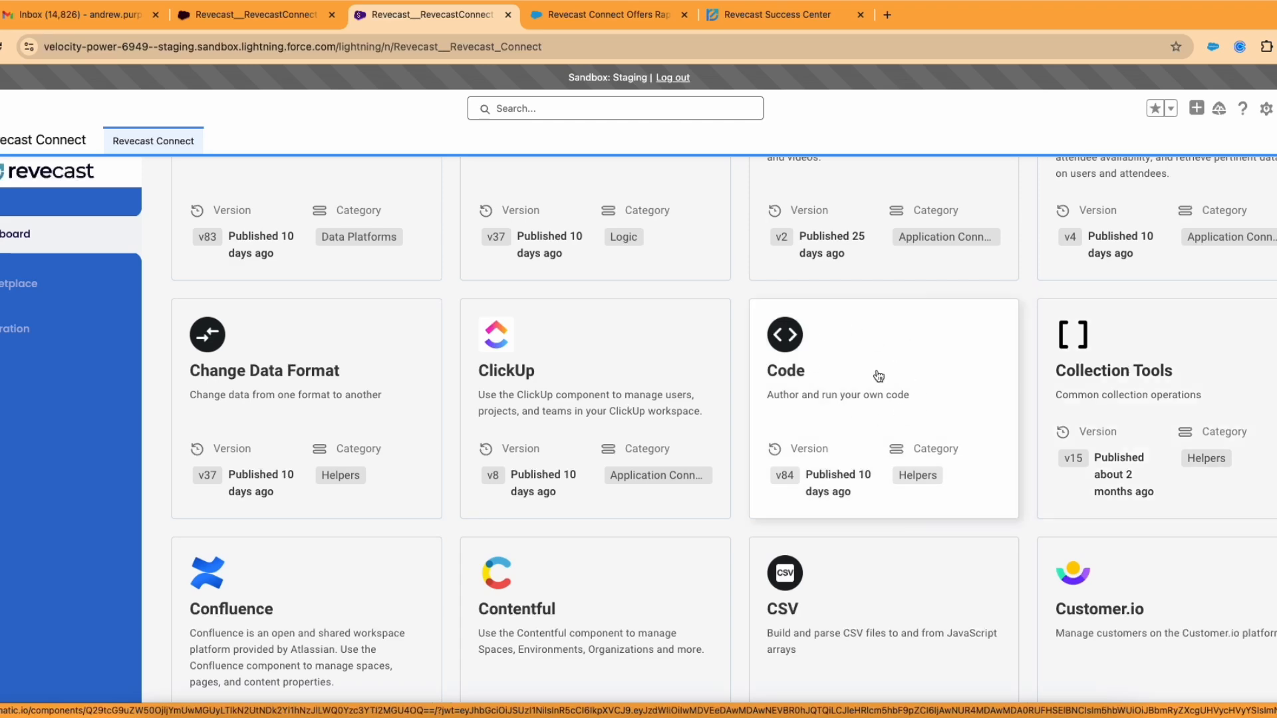
scroll(878, 375, "down", 6)
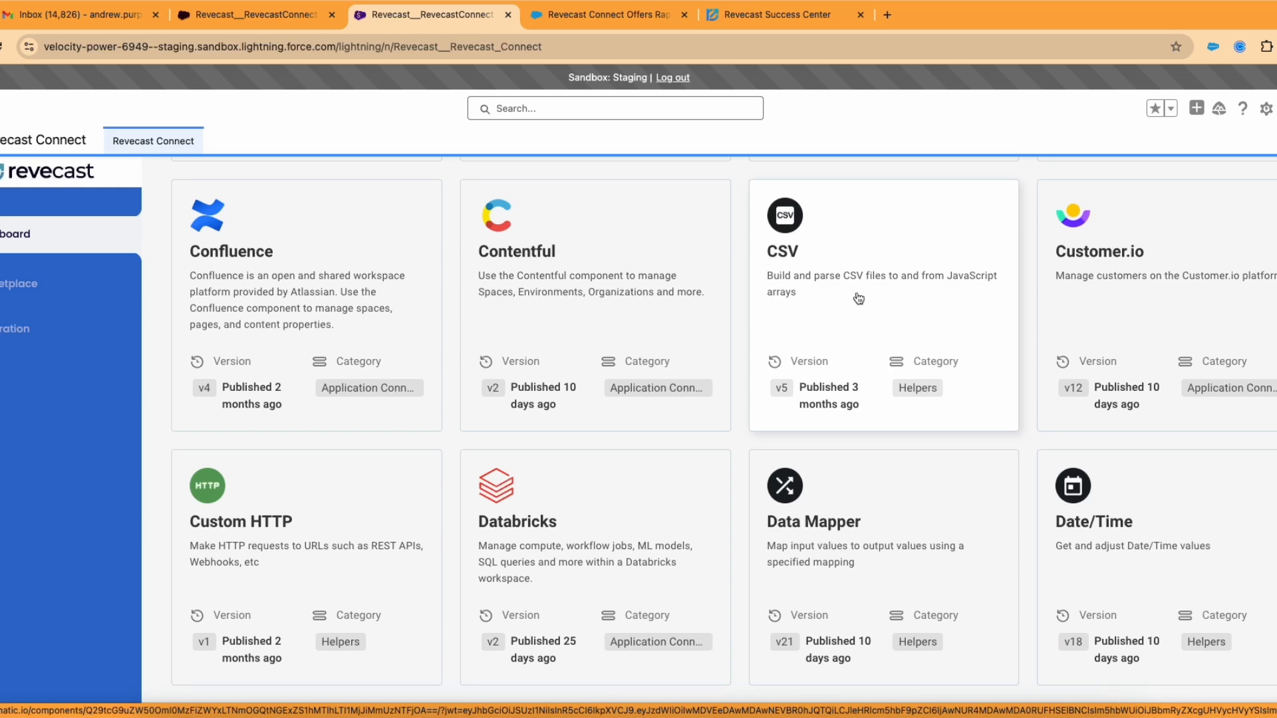
scroll(859, 299, "down", 4)
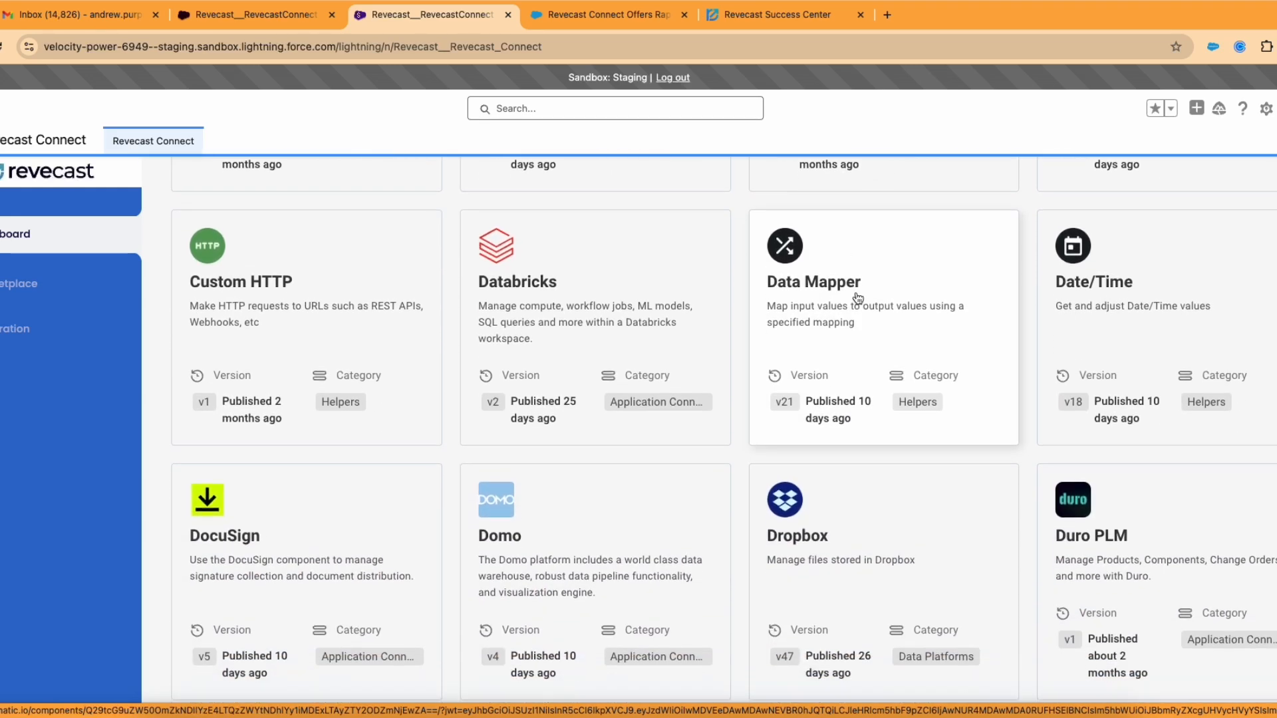
scroll(859, 299, "down", 10)
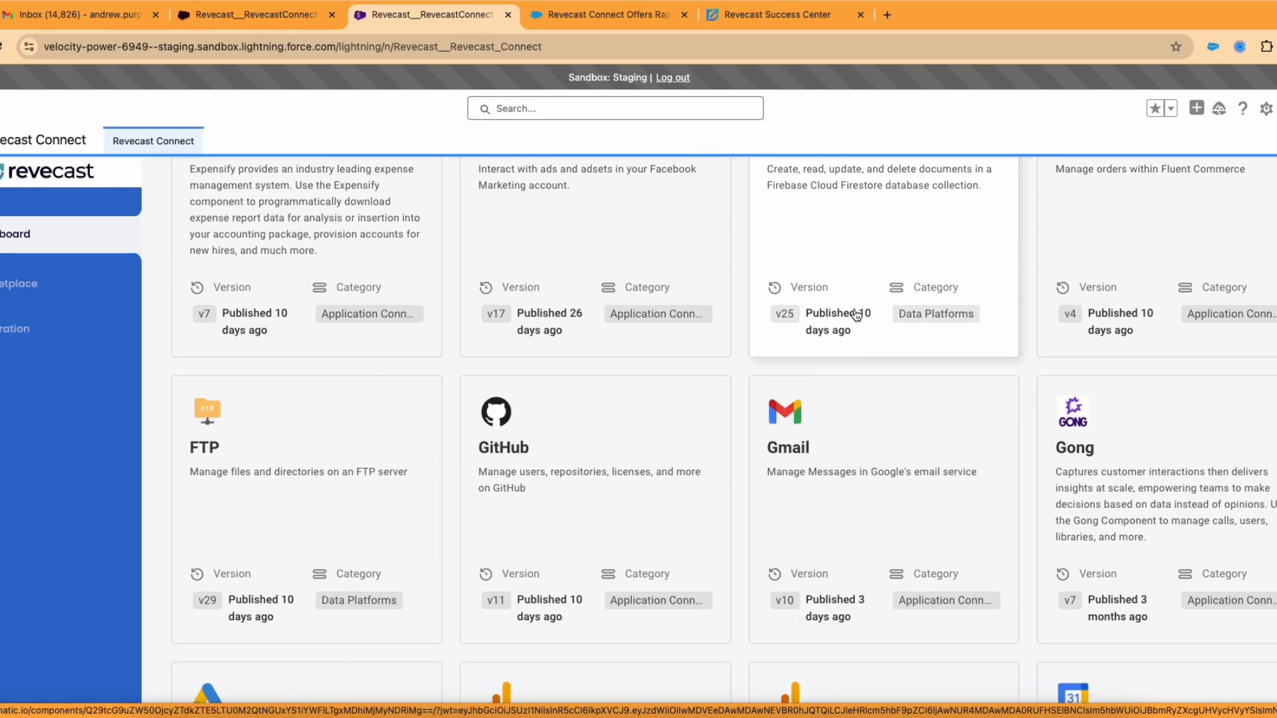
scroll(856, 315, "down", 2)
scroll(379, 332, "down", 6)
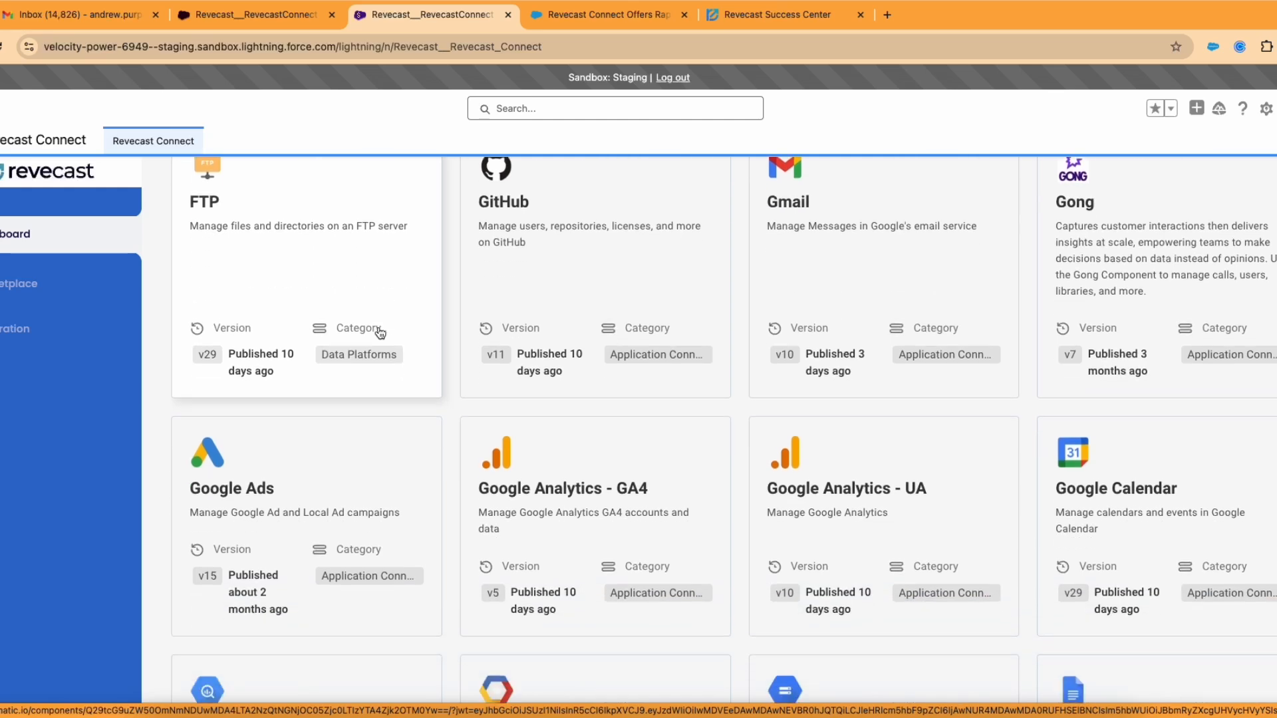
scroll(380, 333, "down", 10)
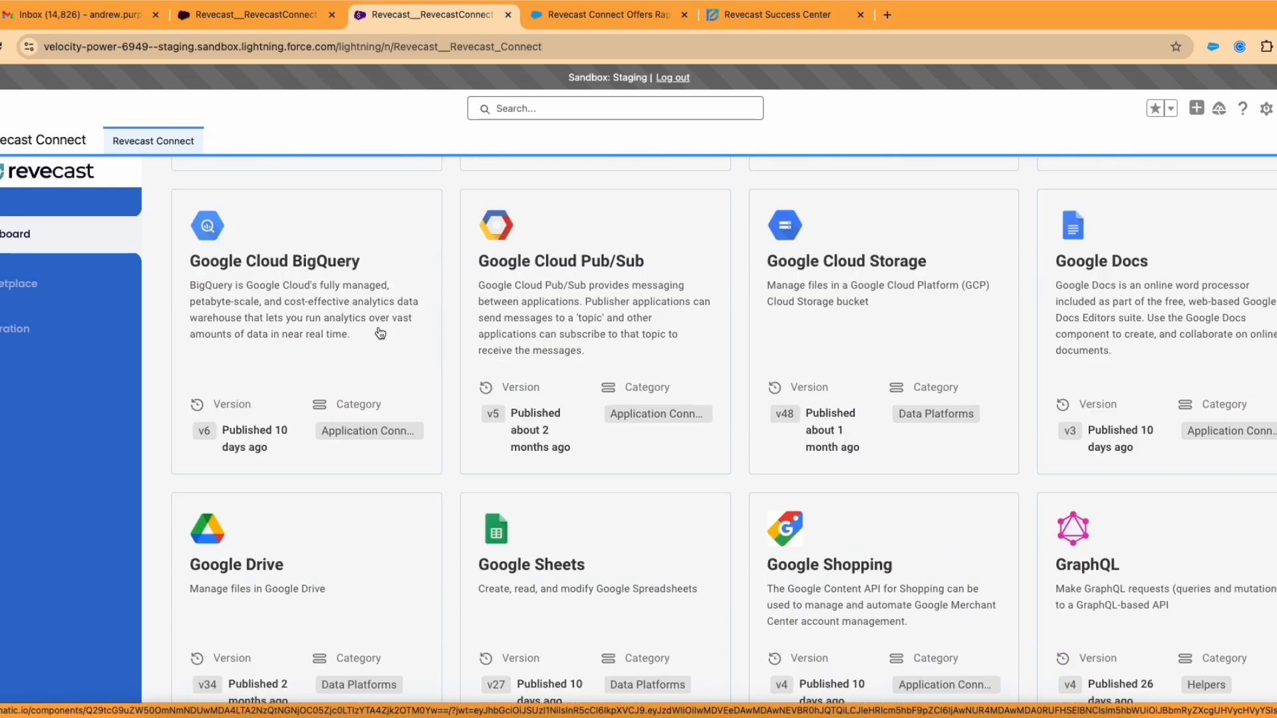
scroll(382, 332, "down", 10)
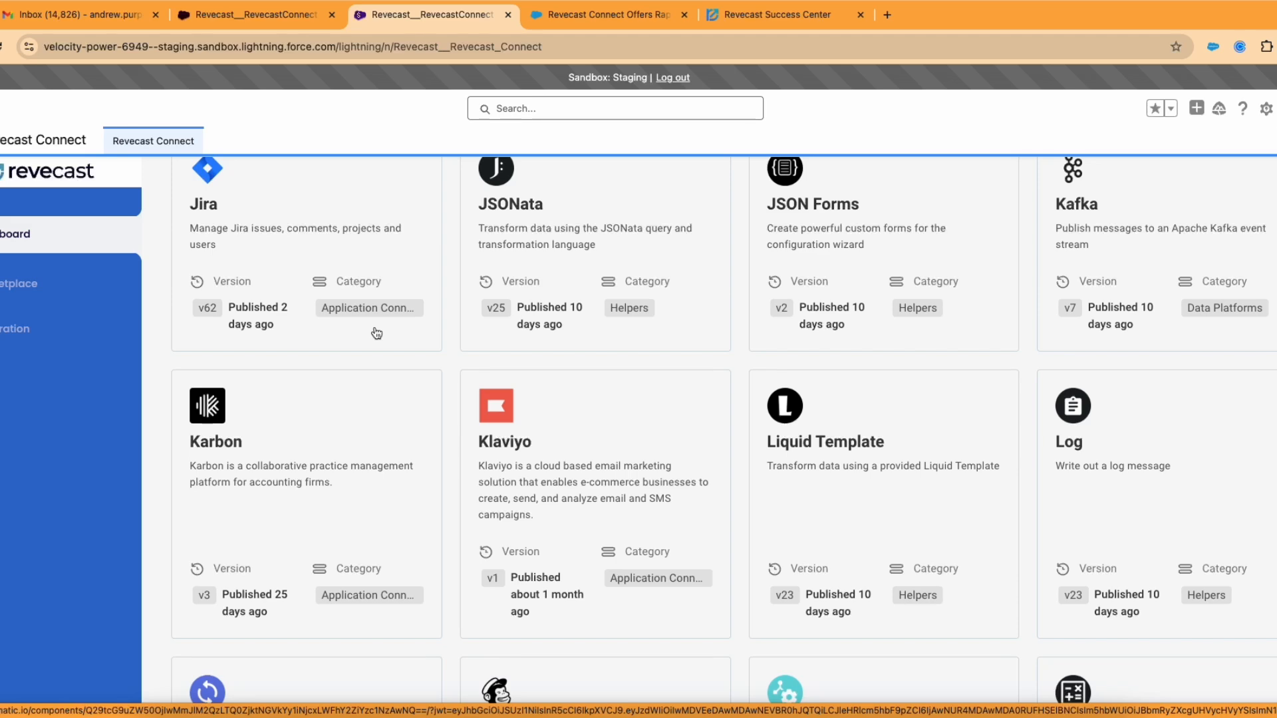
scroll(377, 333, "down", 2)
scroll(377, 333, "down", 7)
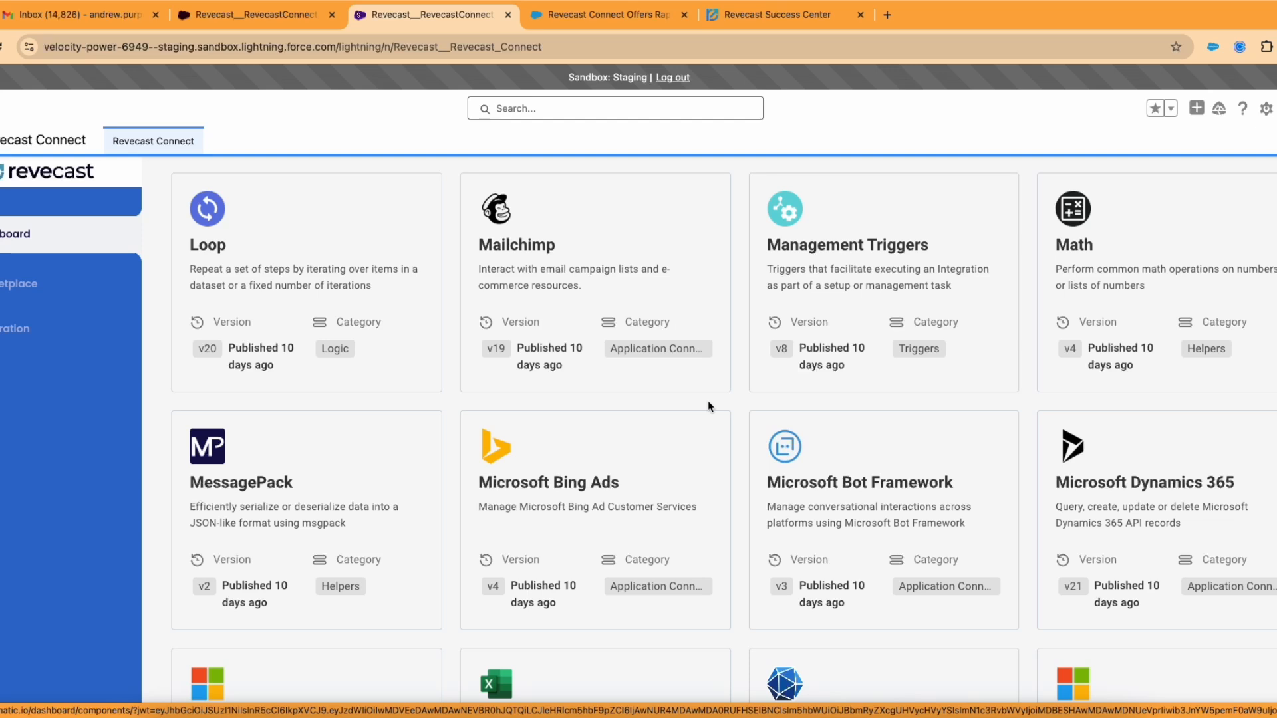
scroll(740, 405, "down", 1)
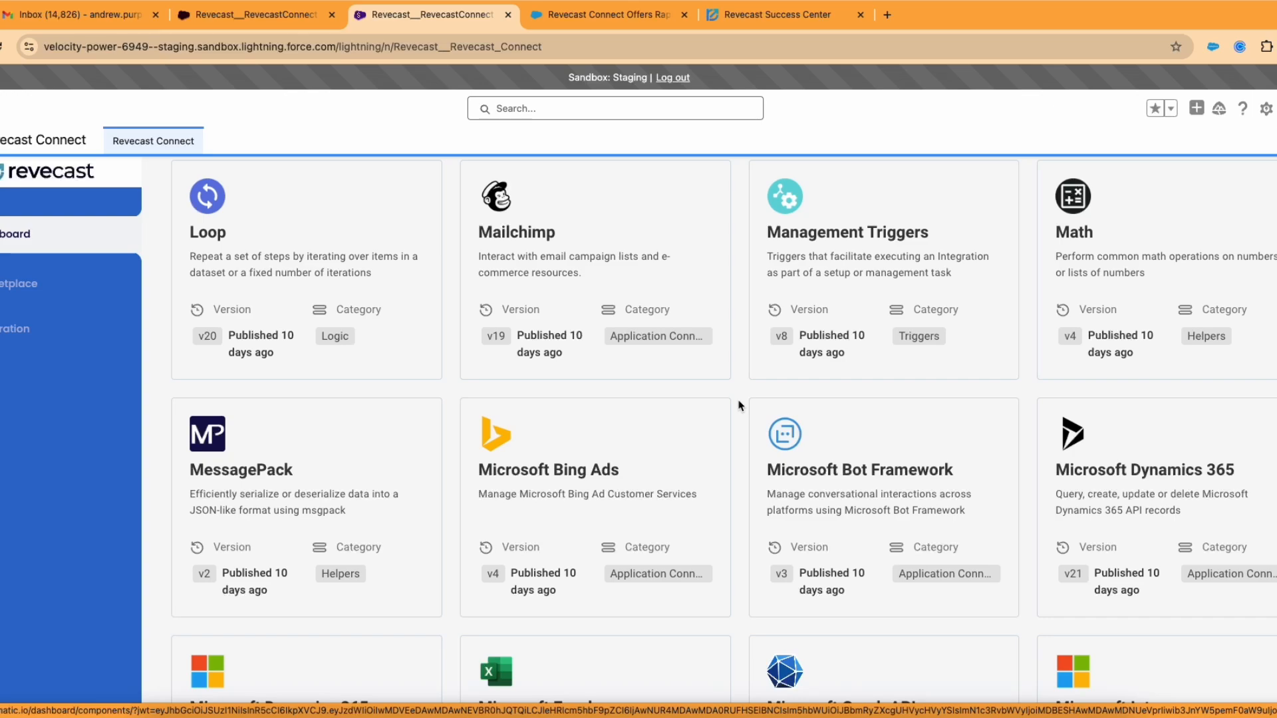
scroll(740, 406, "down", 5)
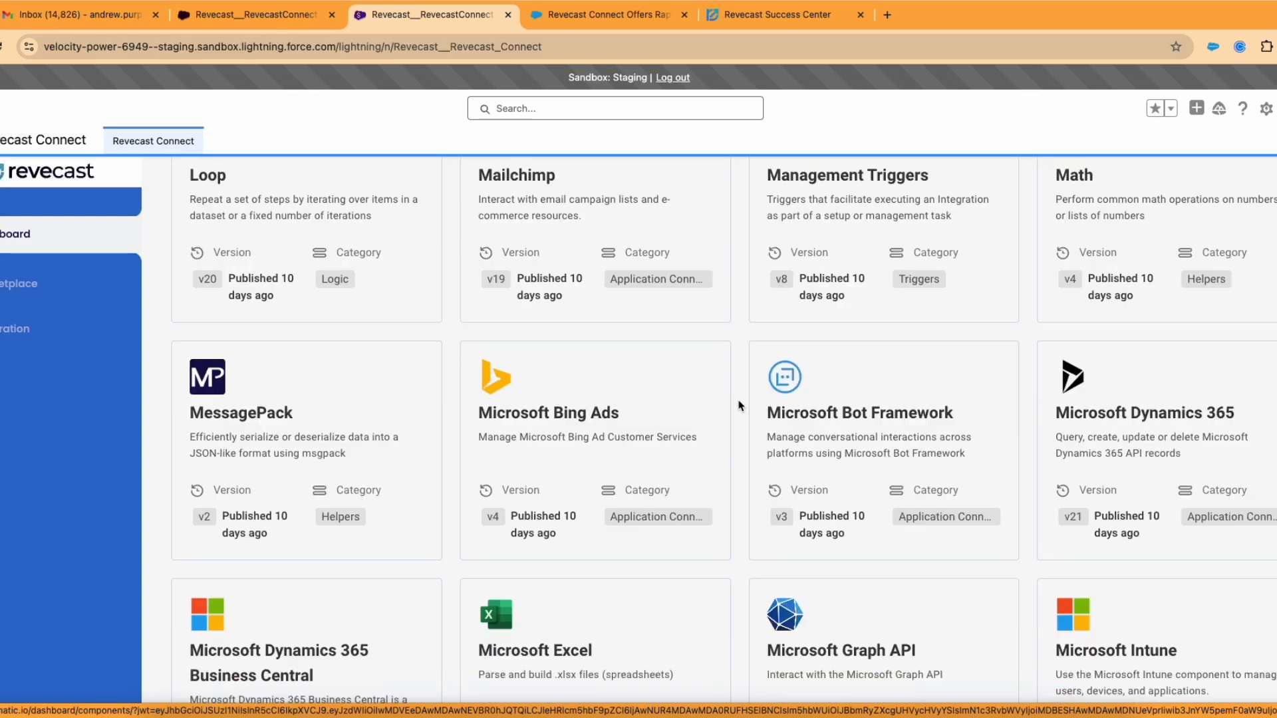
scroll(739, 405, "up", 10)
scroll(740, 405, "up", 20)
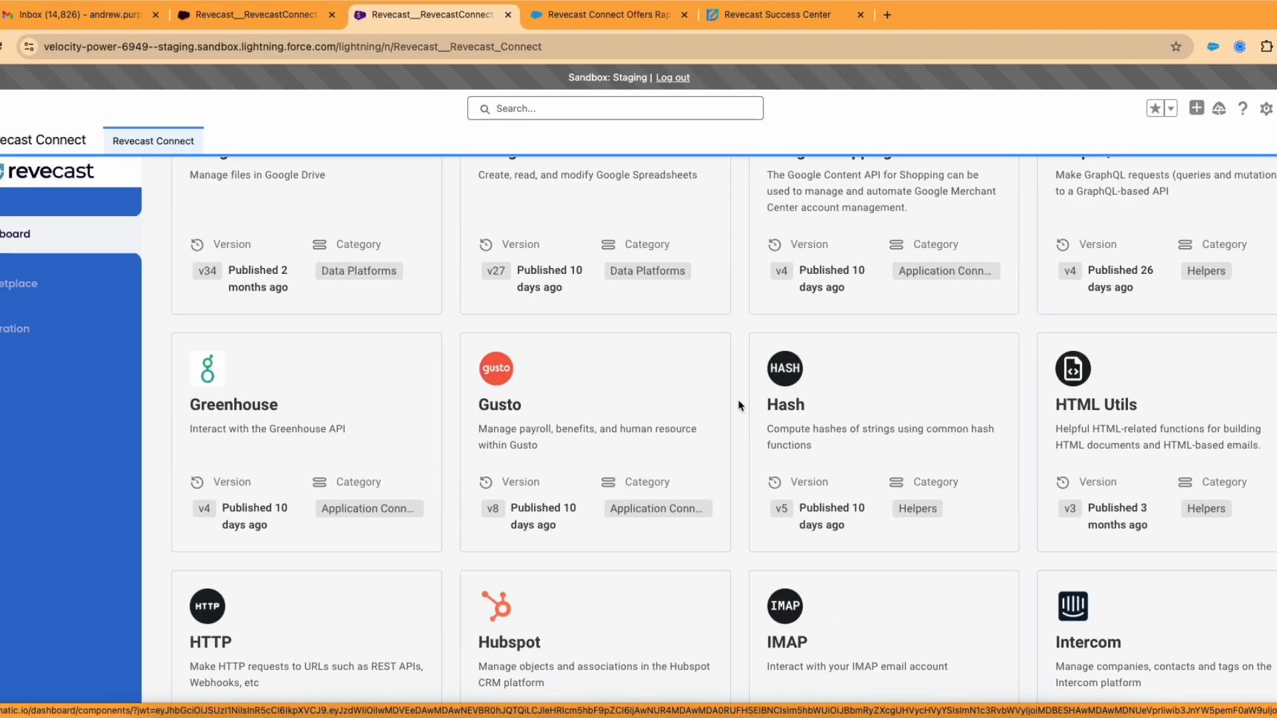
scroll(739, 406, "up", 15)
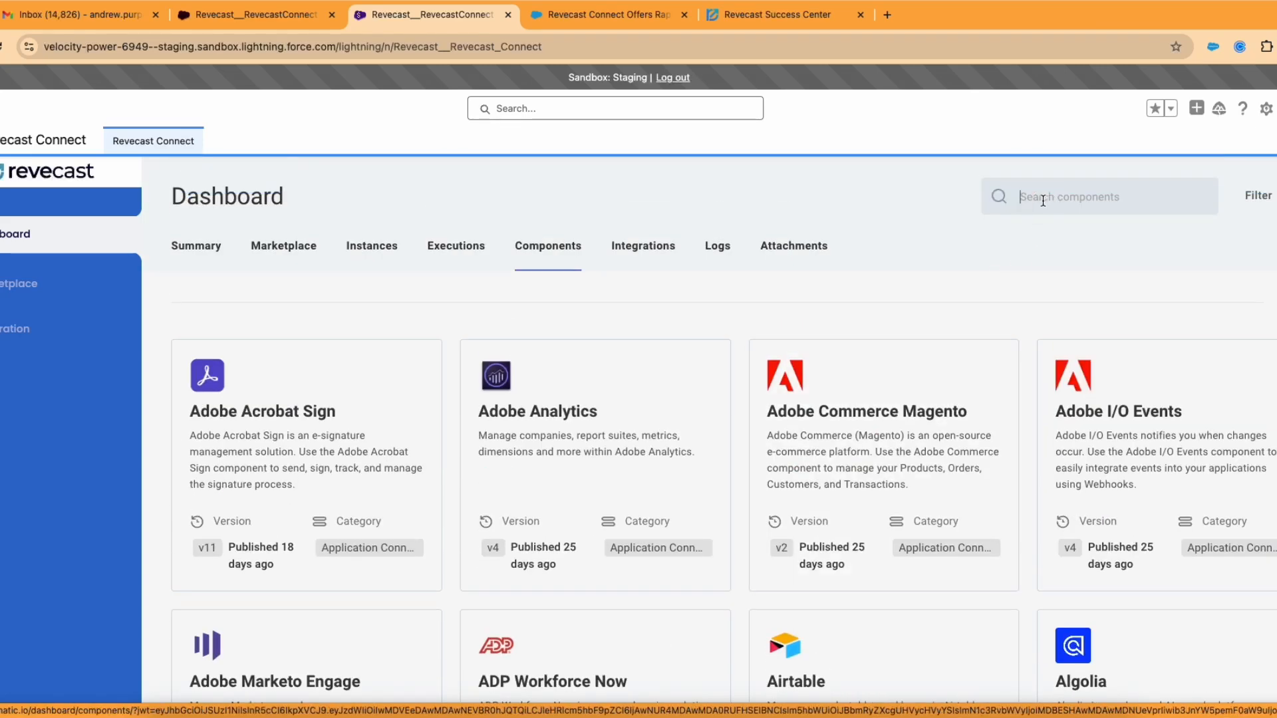
Step: Search the catalog for Shopify and open the Shopify connector's details and action list
type("Shopify")
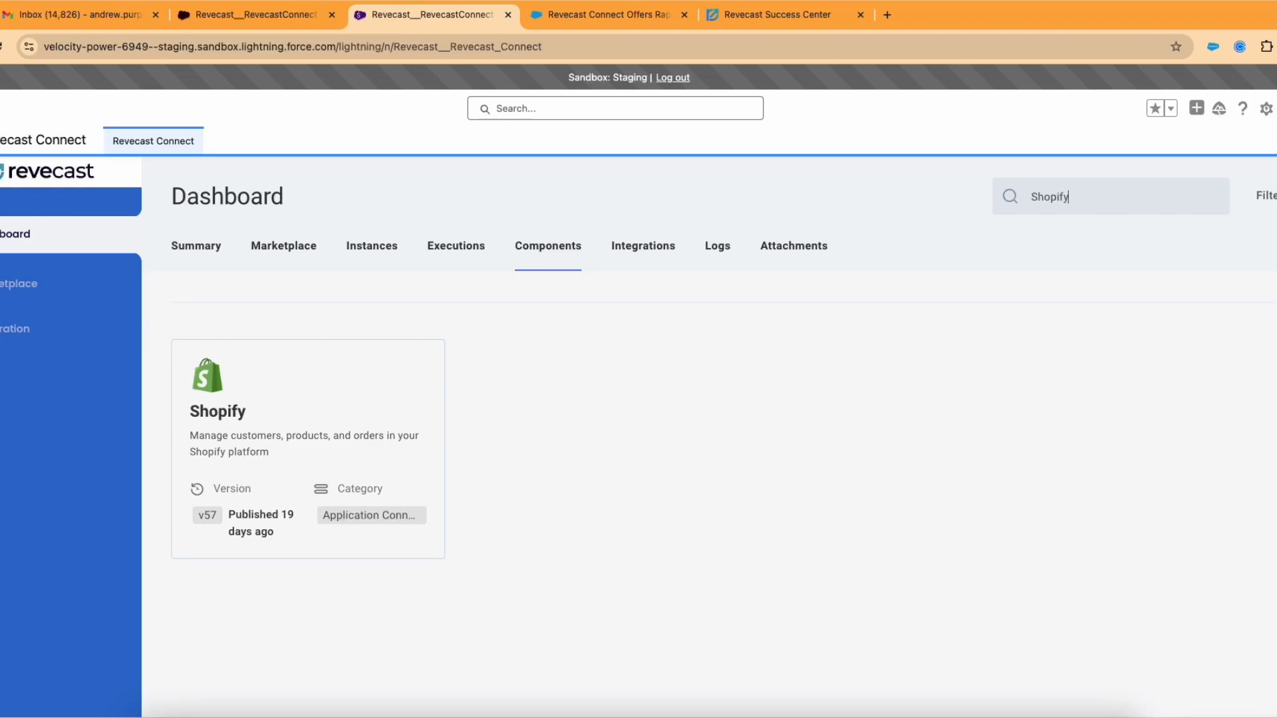
left_click(282, 442)
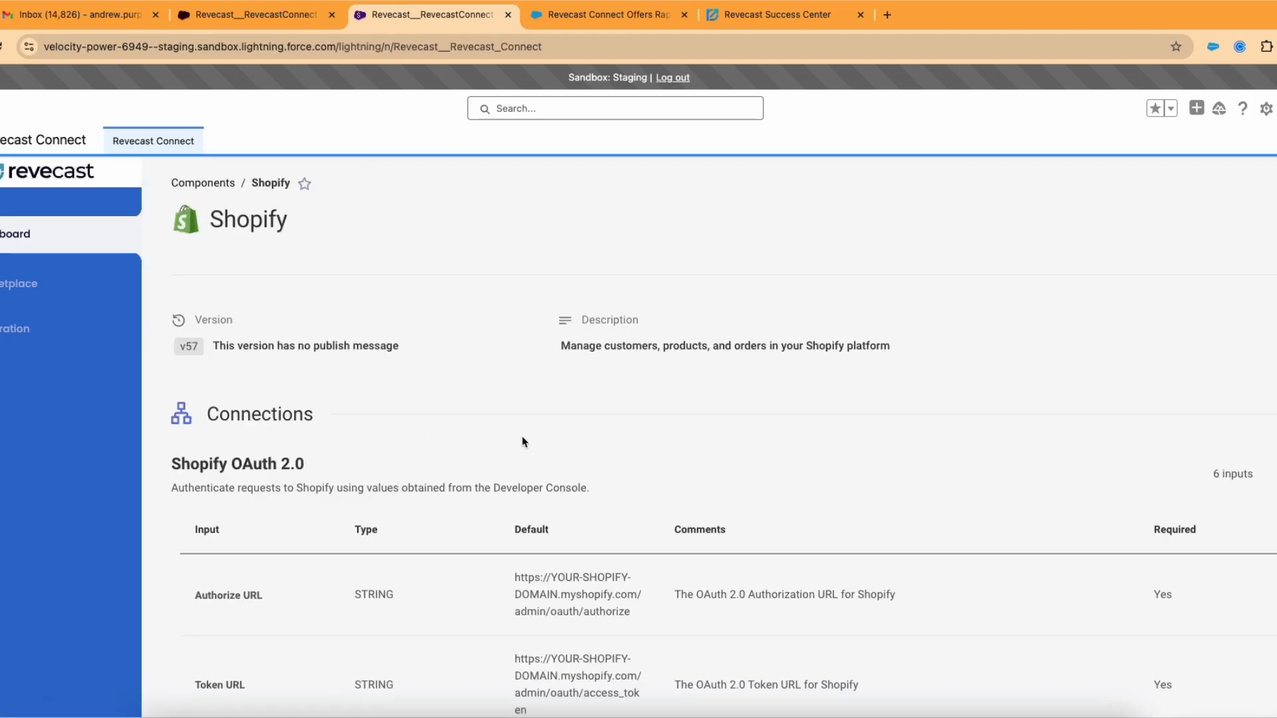
scroll(523, 442, "down", 12)
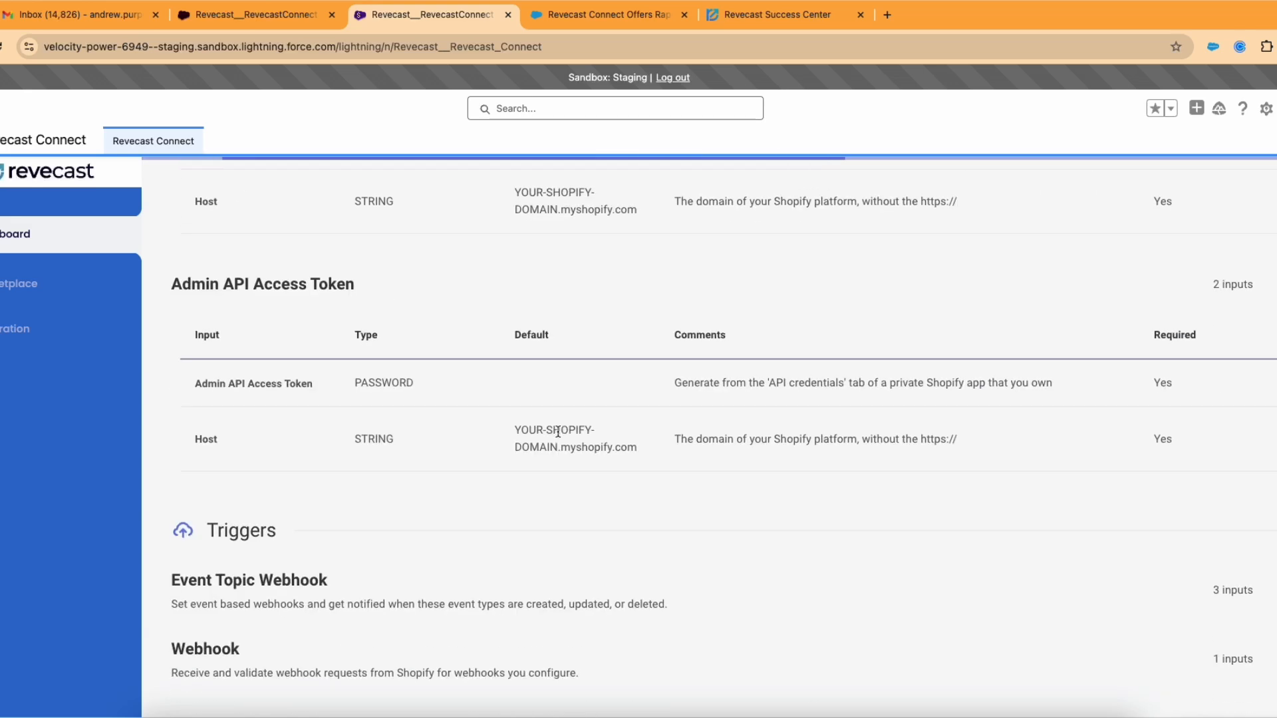
scroll(557, 431, "down", 10)
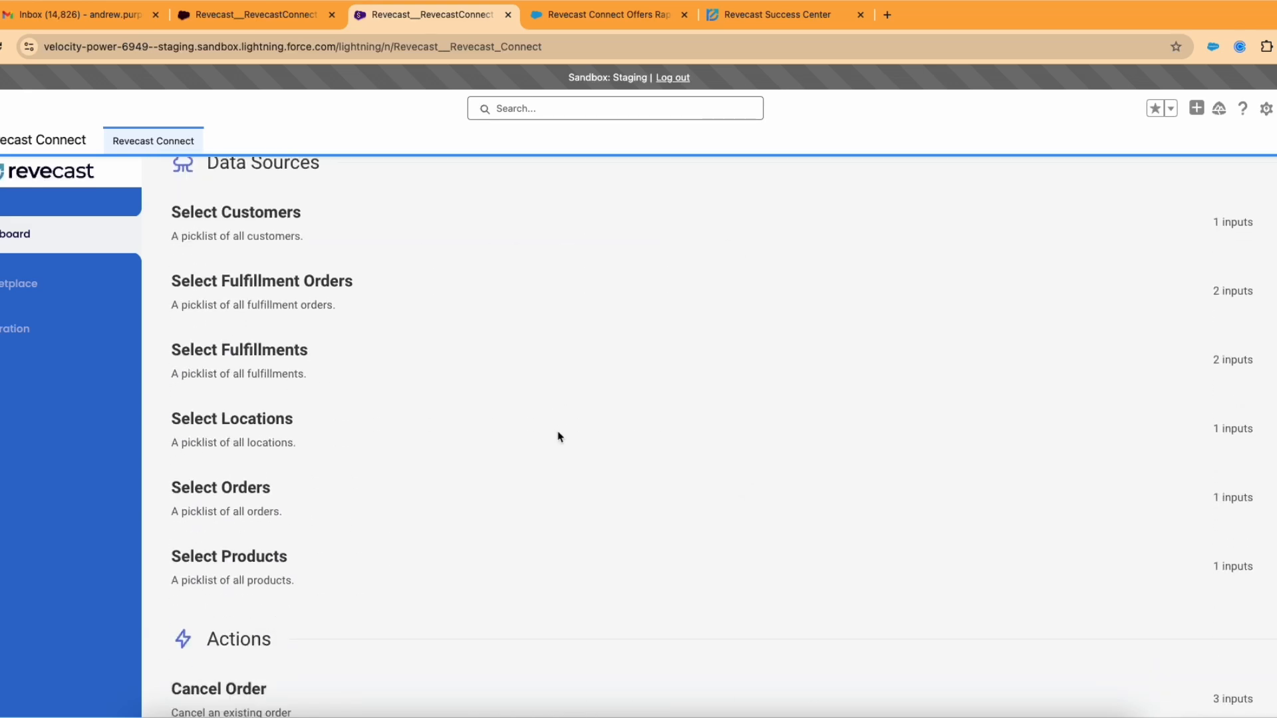
scroll(557, 426, "down", 1)
scroll(555, 410, "down", 10)
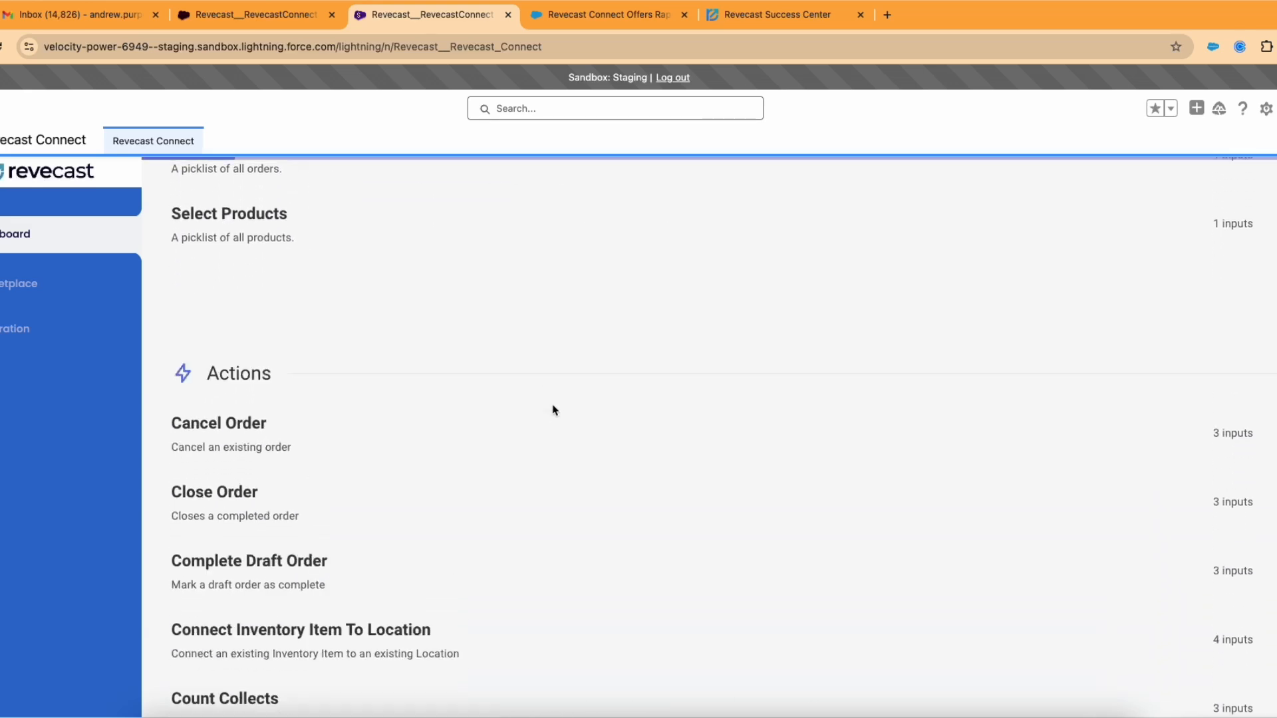
scroll(554, 411, "down", 13)
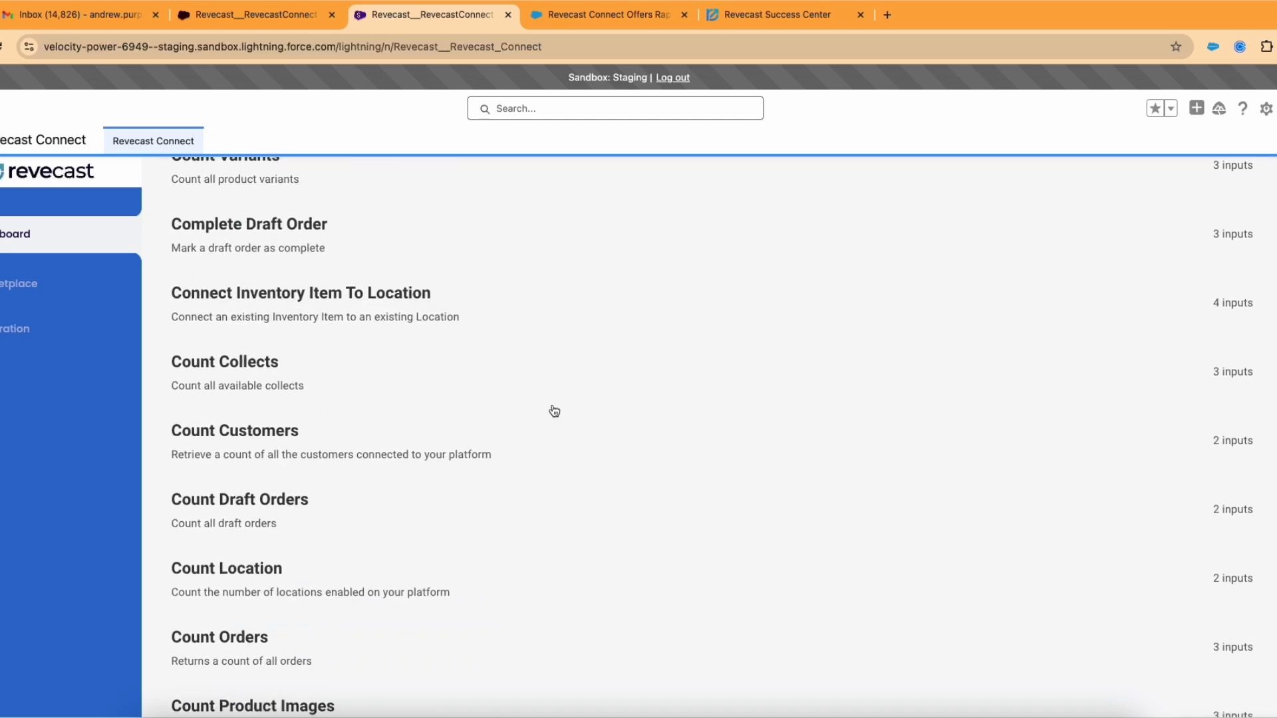
scroll(523, 395, "down", 3)
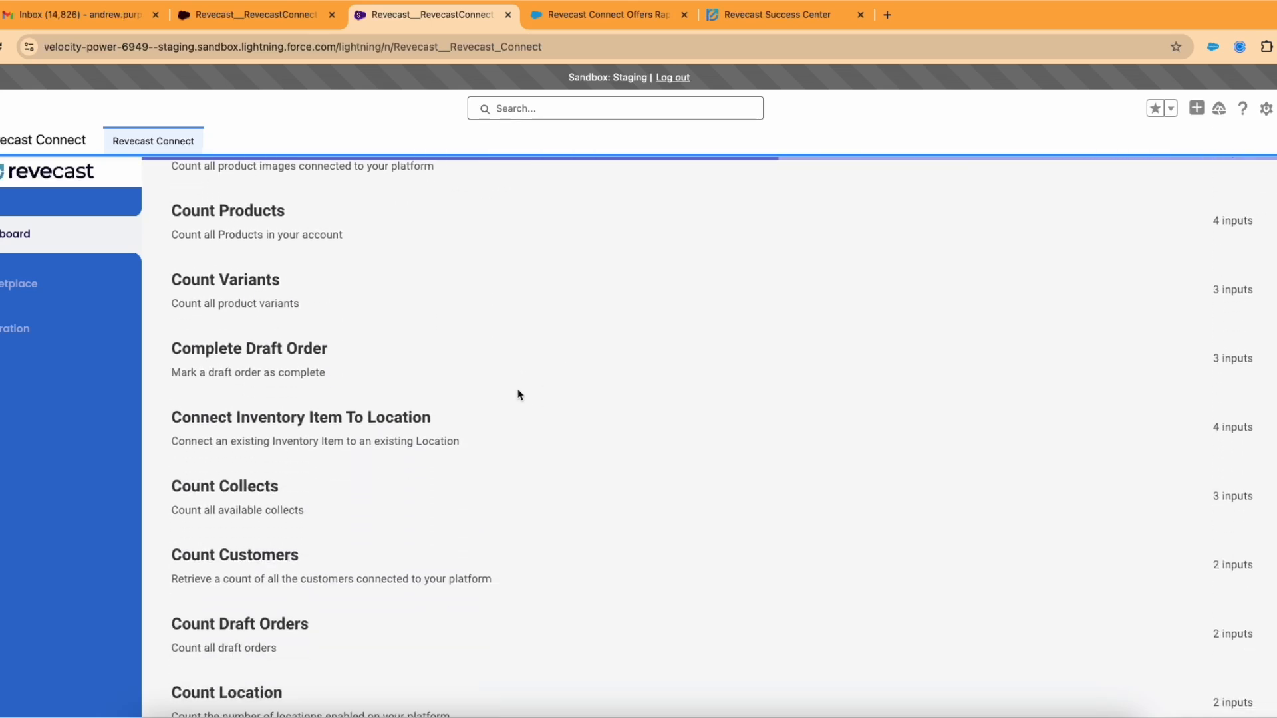
scroll(356, 314, "up", 2)
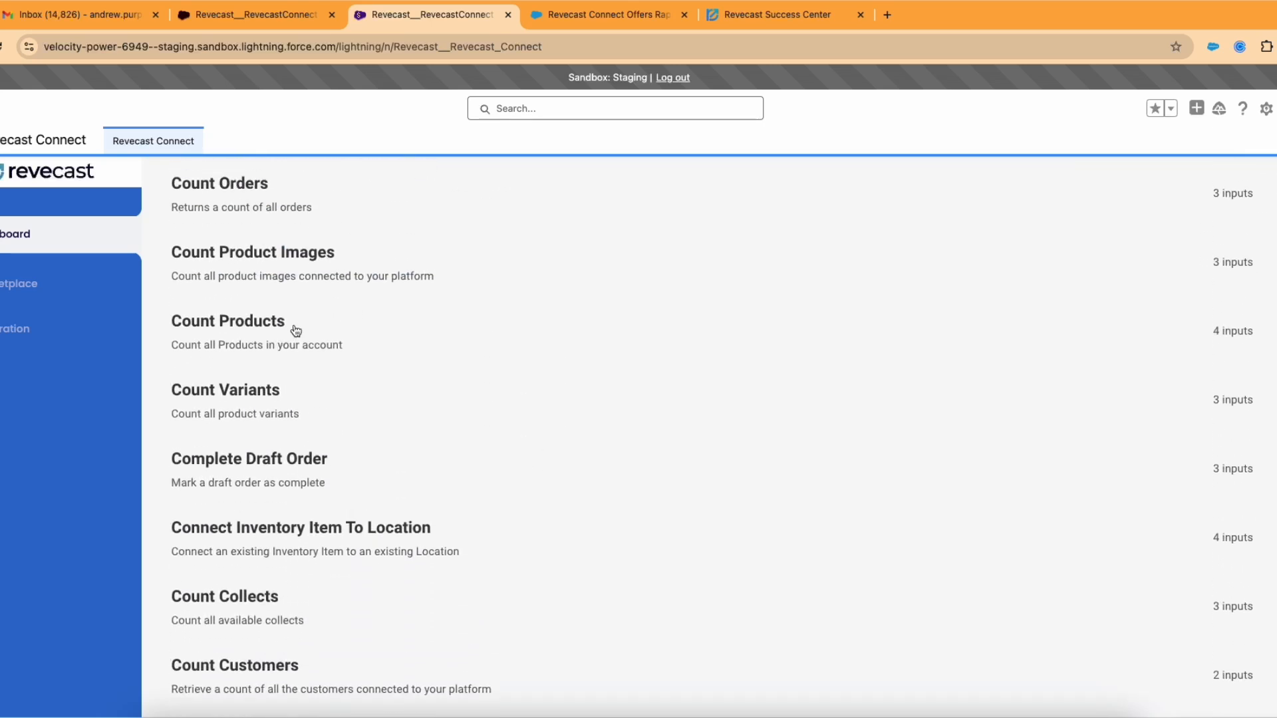
Step: Expand and then collapse the inputs of the Count Products action
left_click(1229, 340)
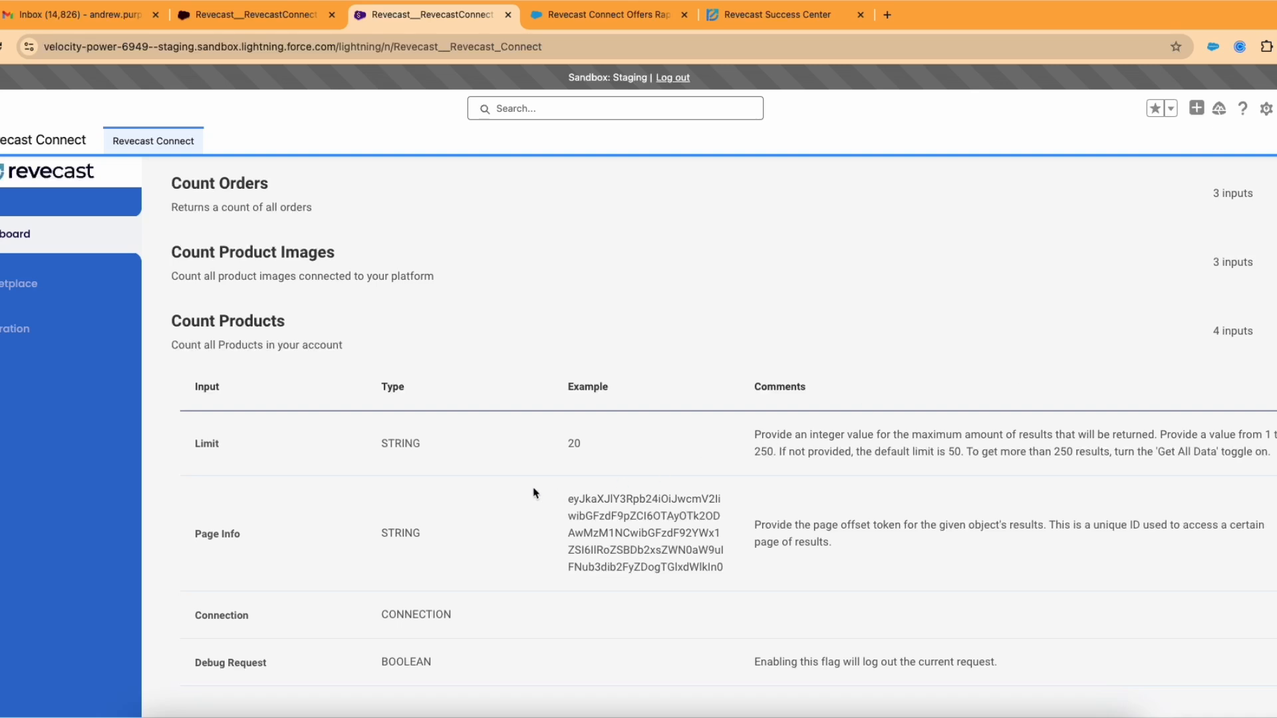
scroll(513, 475, "down", 1)
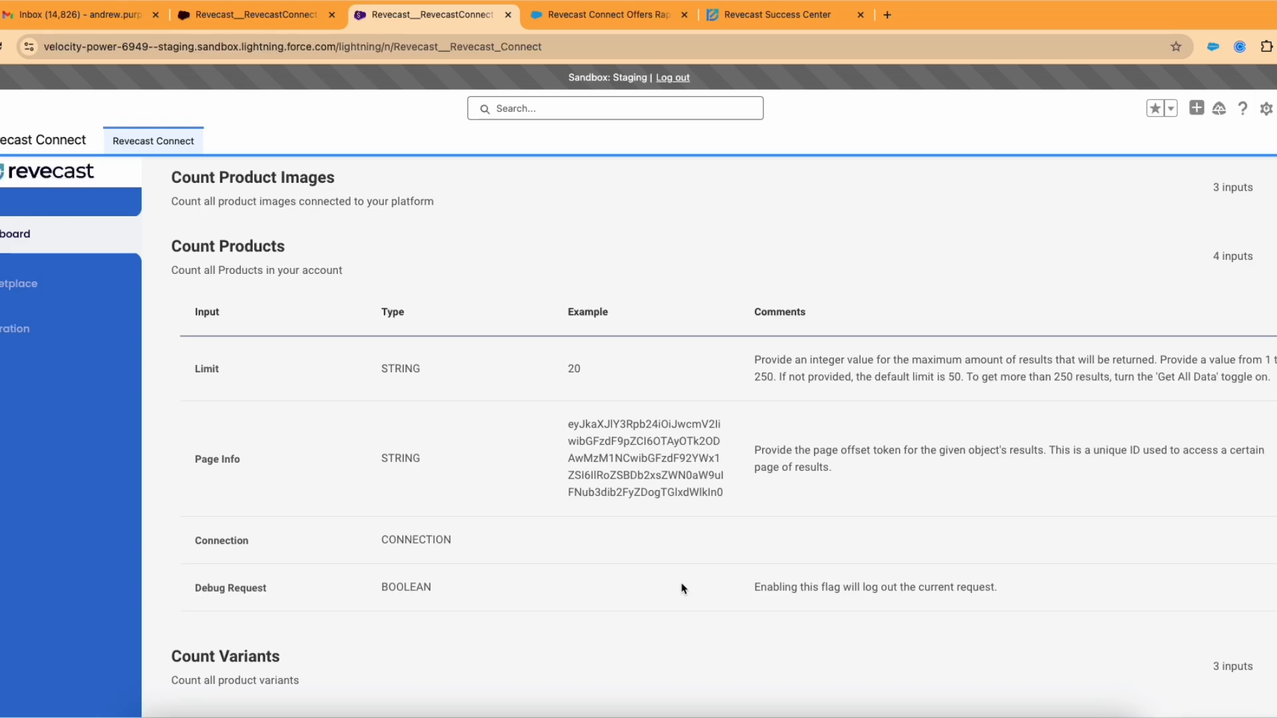
left_click(1271, 279)
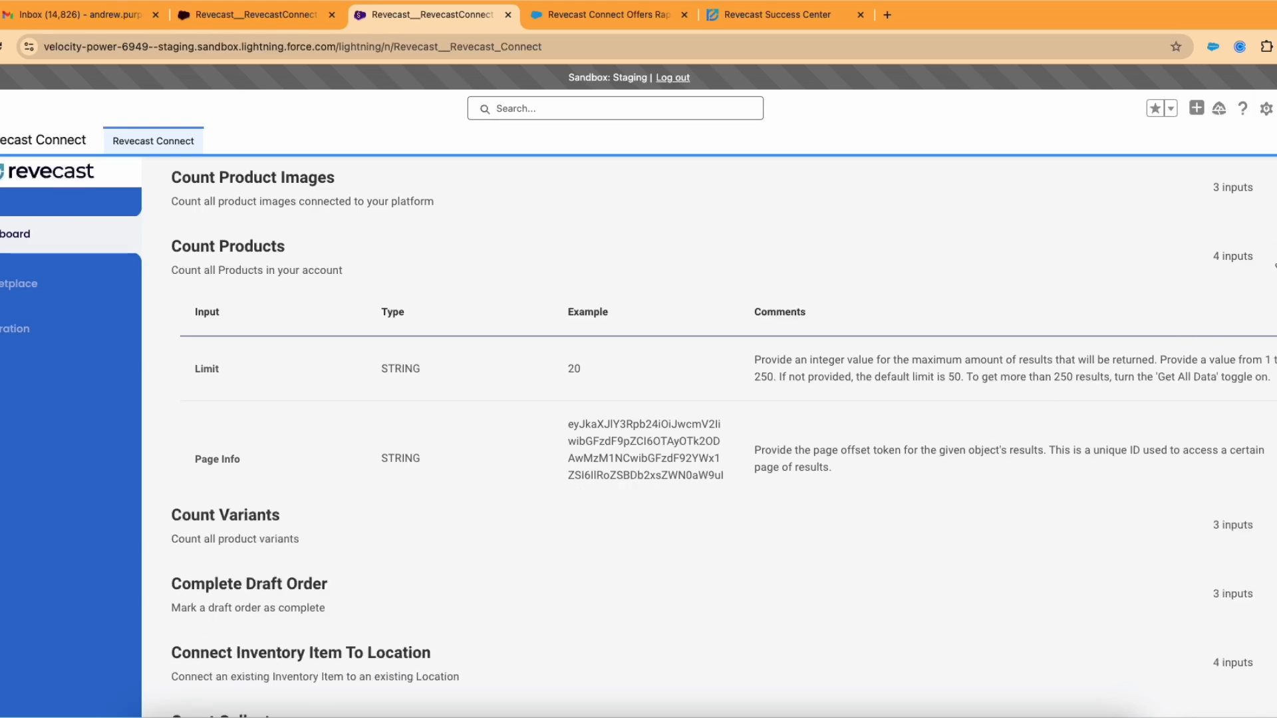
Step: Scroll through the remaining Shopify actions, then return to the Dashboard summary
scroll(1042, 382, "up", 5)
scroll(1044, 384, "down", 3)
scroll(1044, 384, "down", 10)
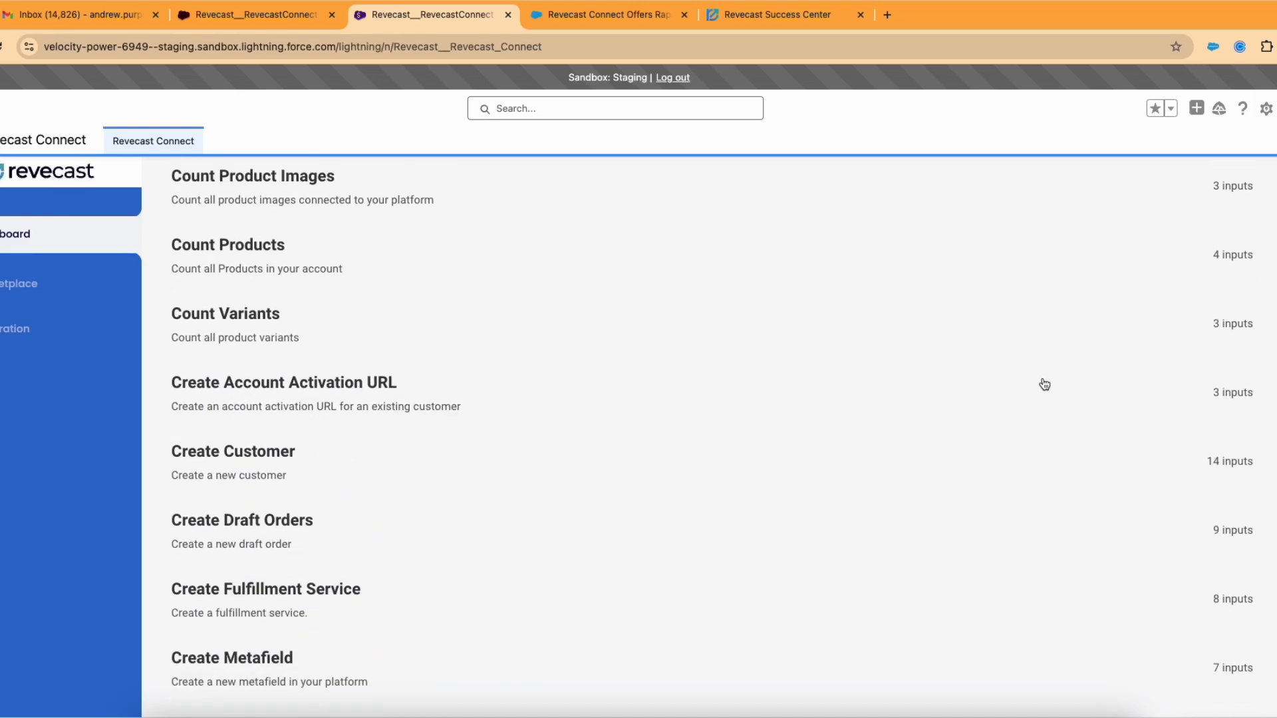
scroll(1043, 384, "down", 8)
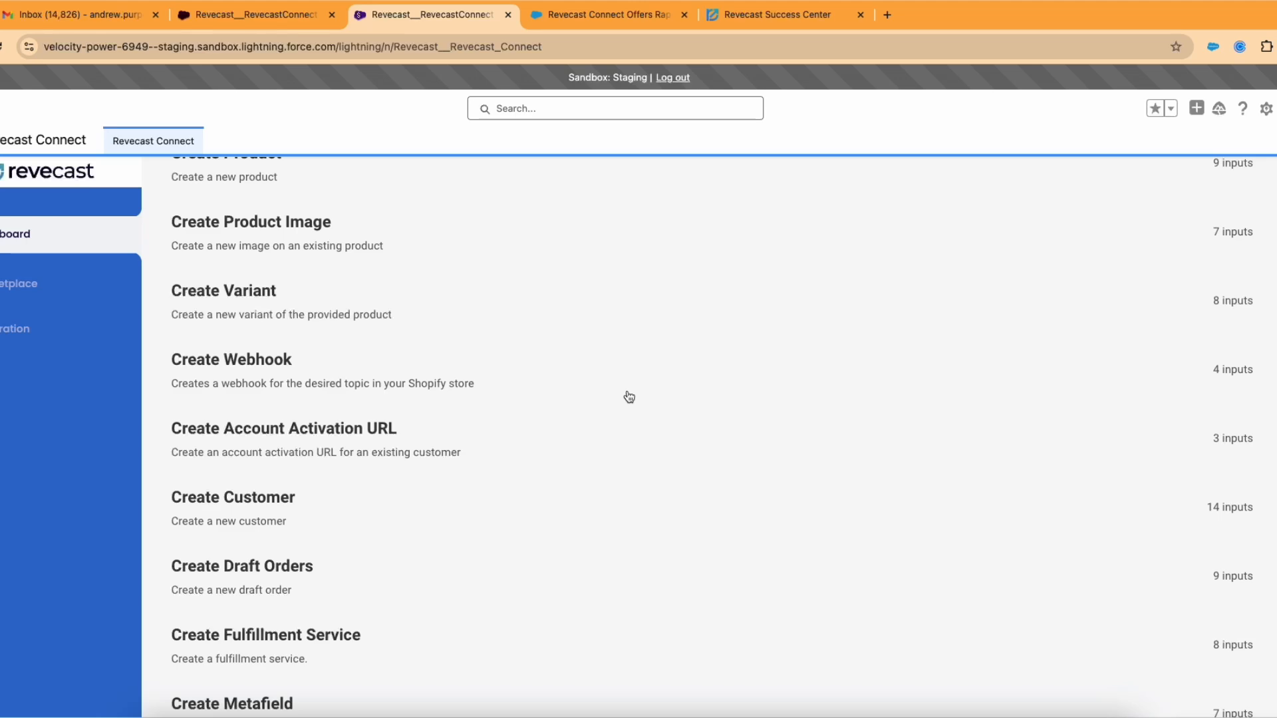
scroll(629, 398, "down", 6)
scroll(629, 397, "down", 3)
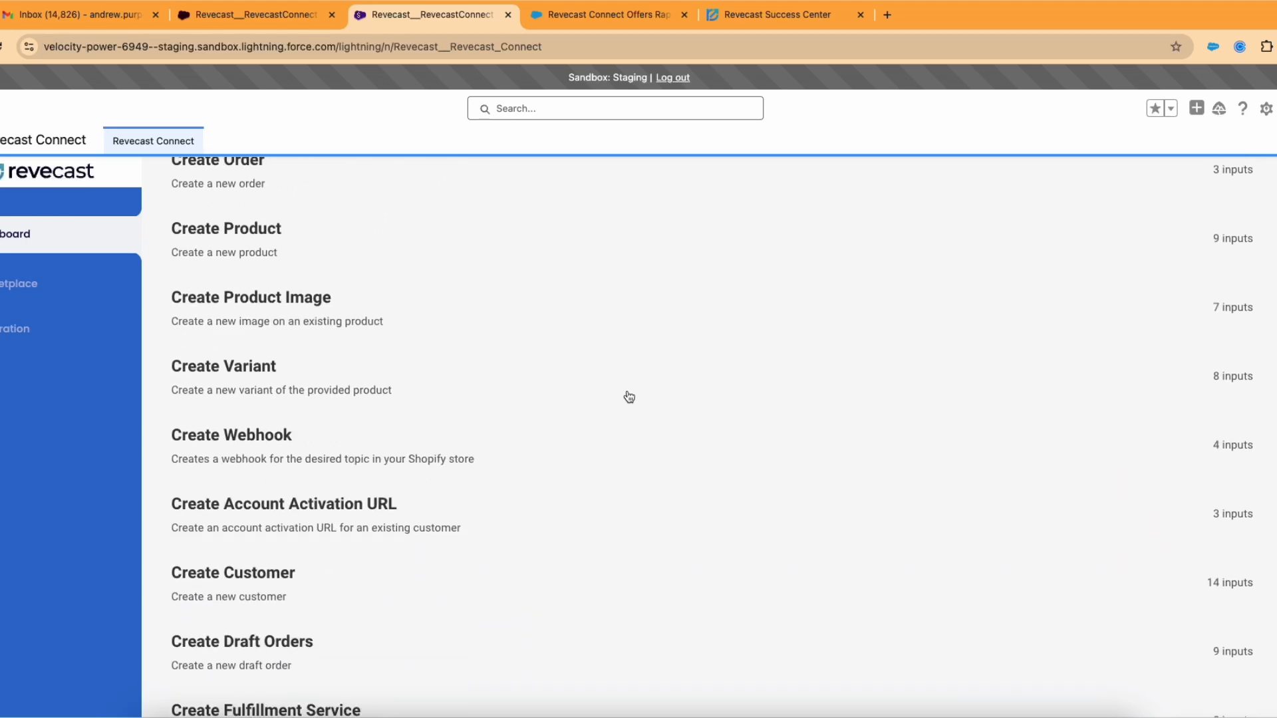
scroll(302, 365, "up", 10)
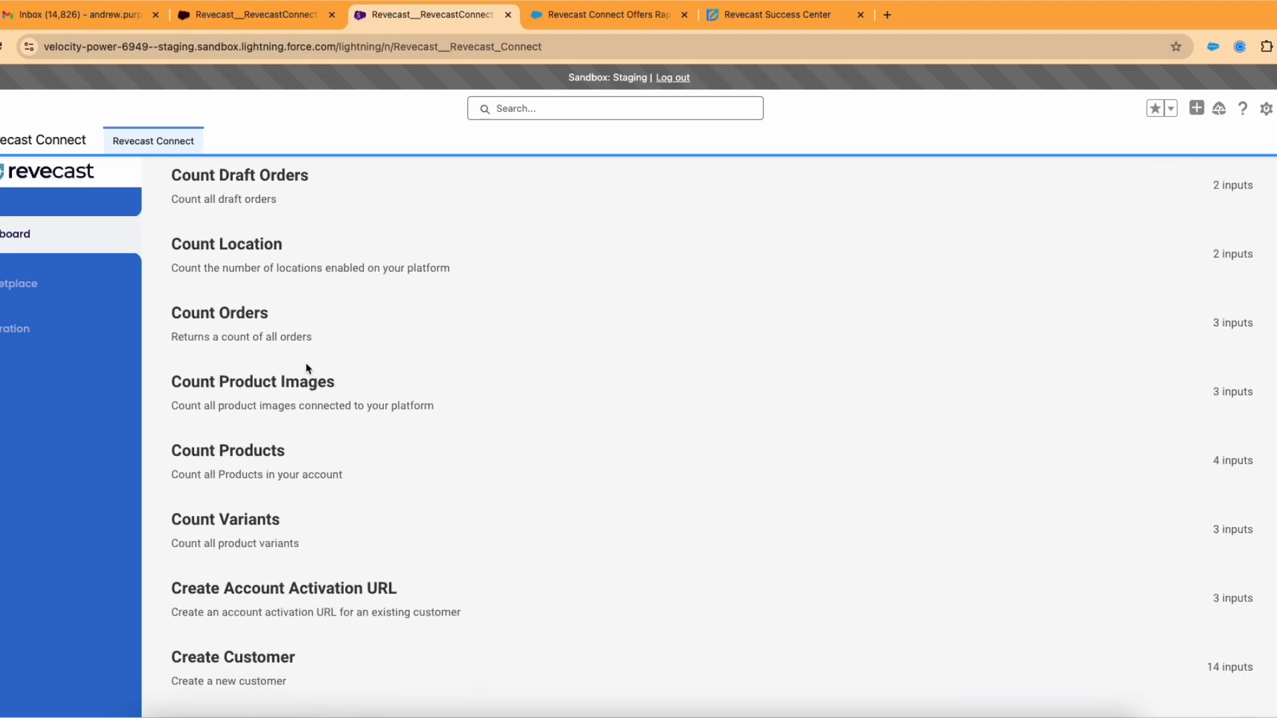
scroll(335, 336, "up", 10)
scroll(292, 326, "up", 10)
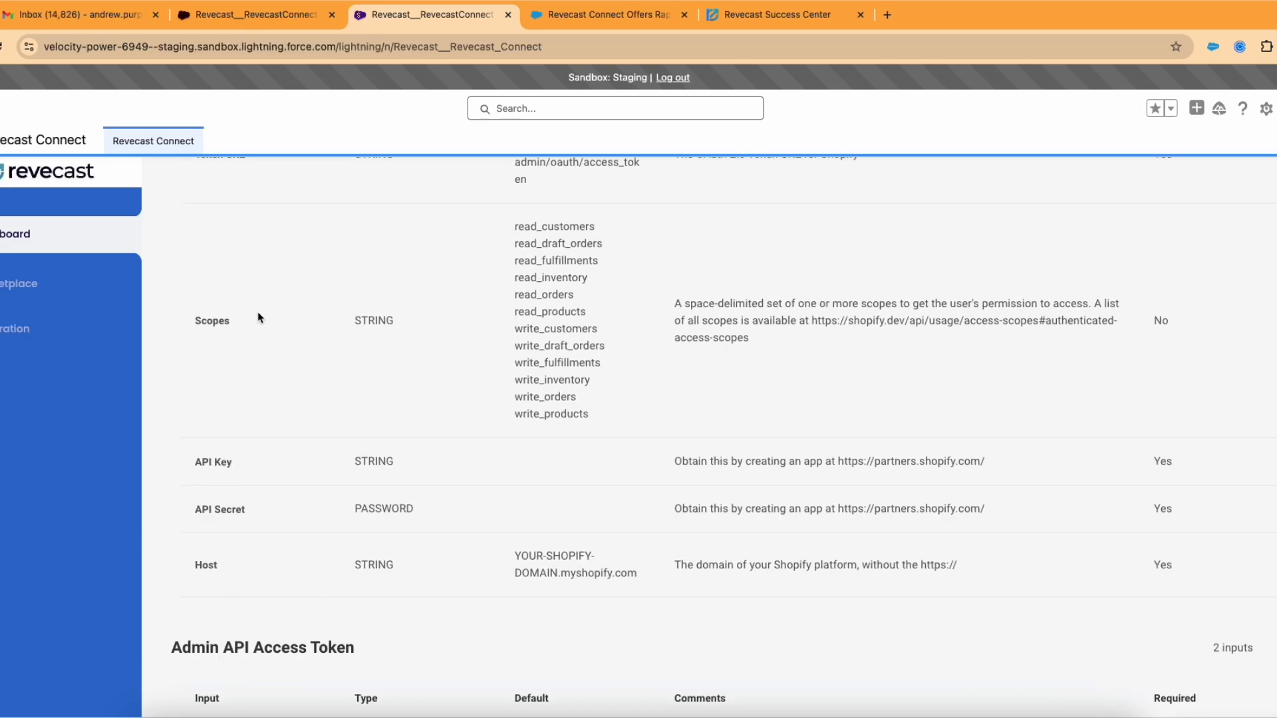
left_click(65, 251)
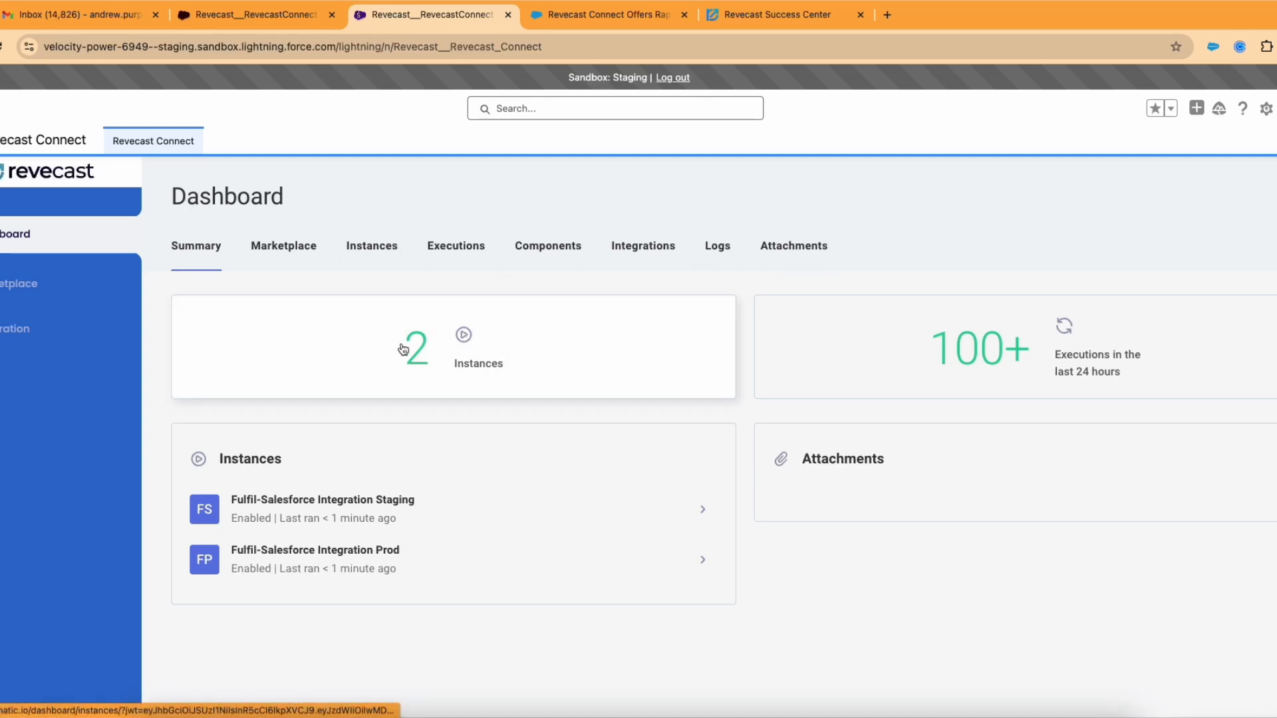
Step: Go to the integrations list and open the Fulfil-Salesforce Integration under Uncategorized
left_click(2, 337)
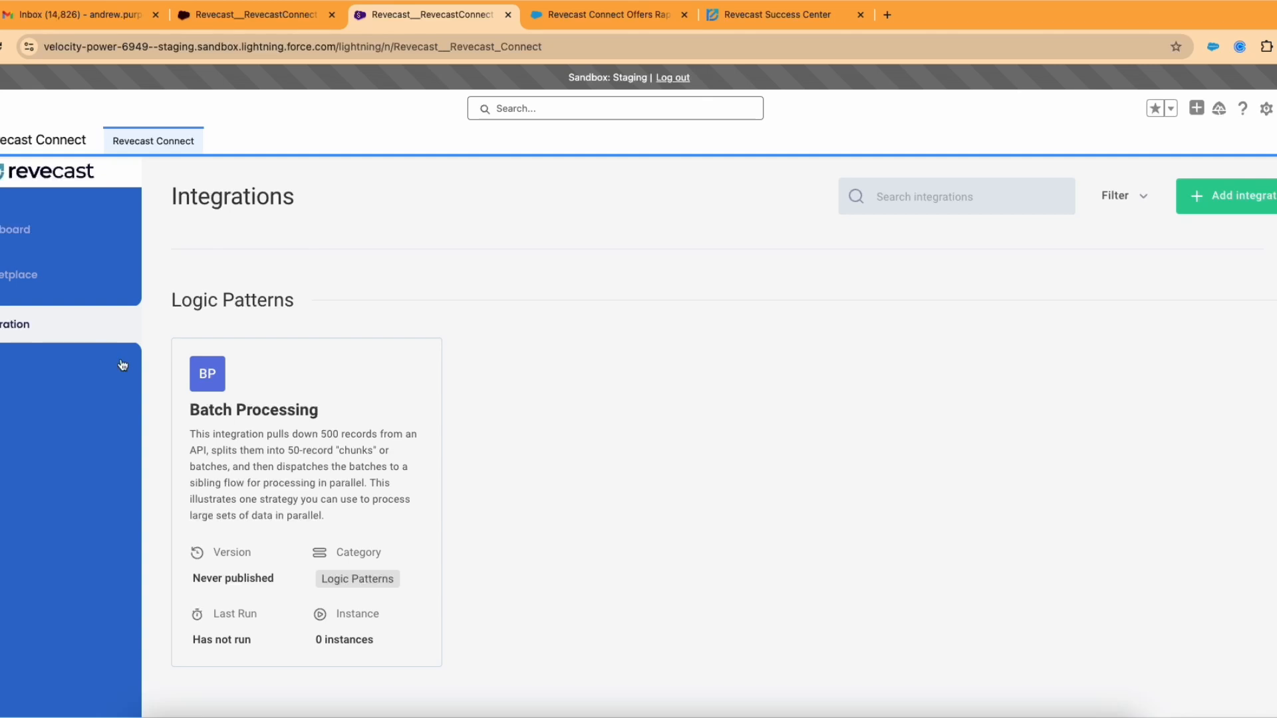
scroll(462, 421, "down", 8)
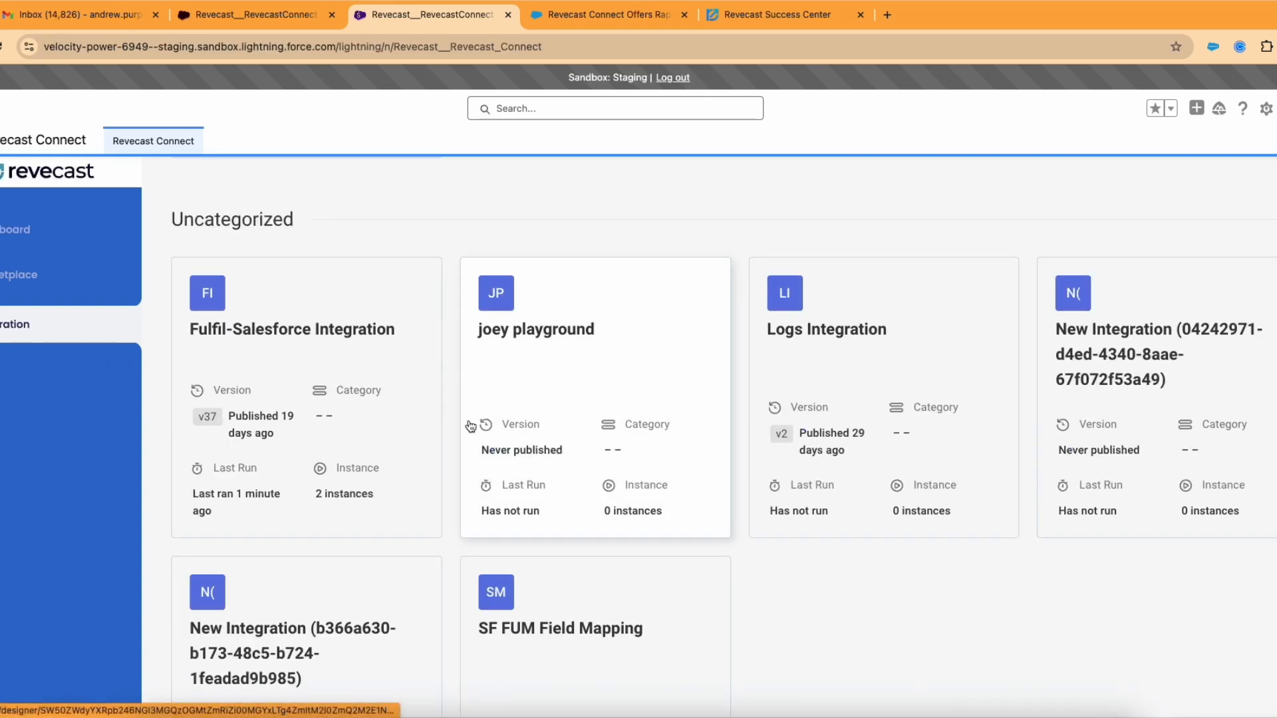
left_click(278, 391)
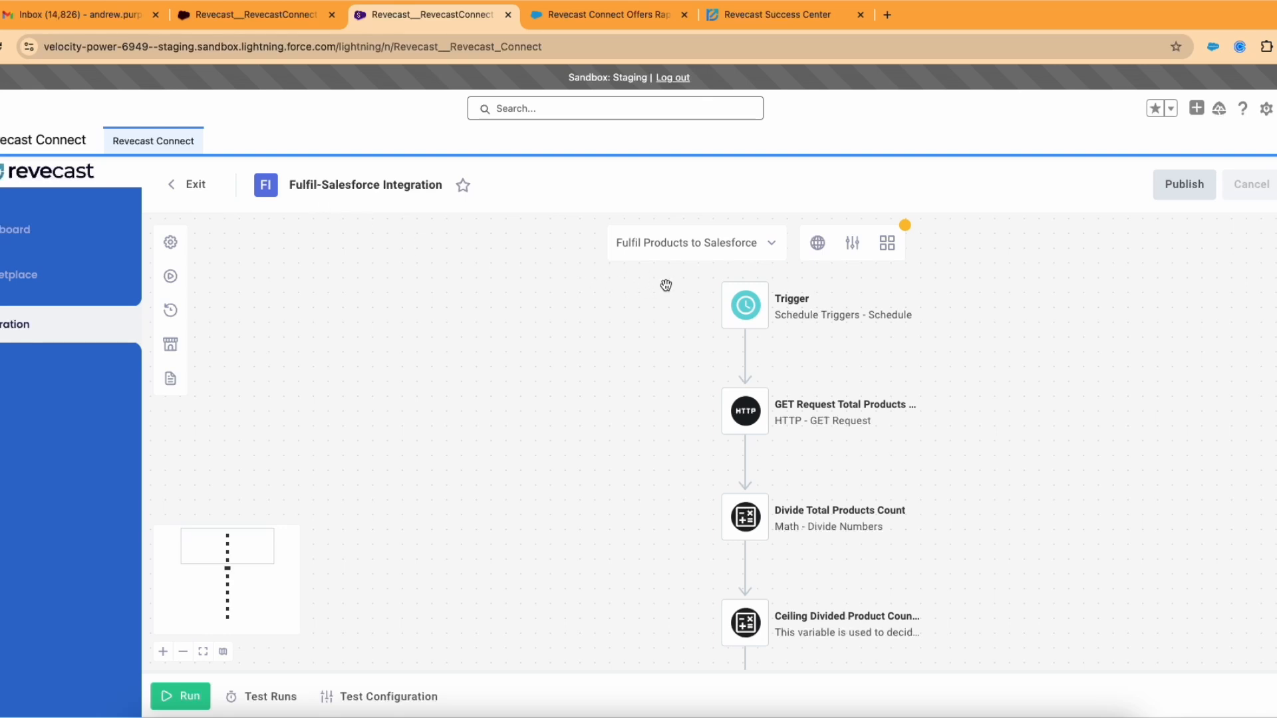
Step: Open the 'Fulfil Products to Salesforce' flow selector to list the integration's five flows
left_click(698, 259)
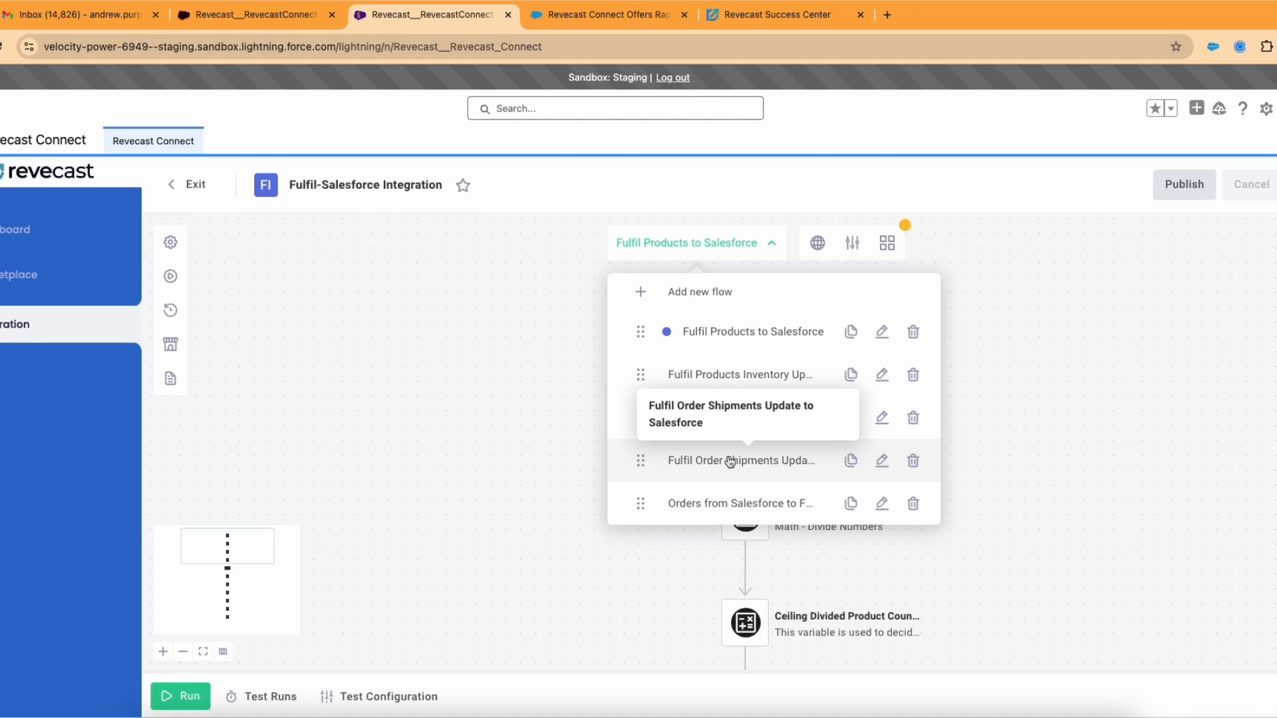
Step: Switch to the Orders from Salesforce to Fulfil flow and recentre its steps on the canvas
left_click(720, 510)
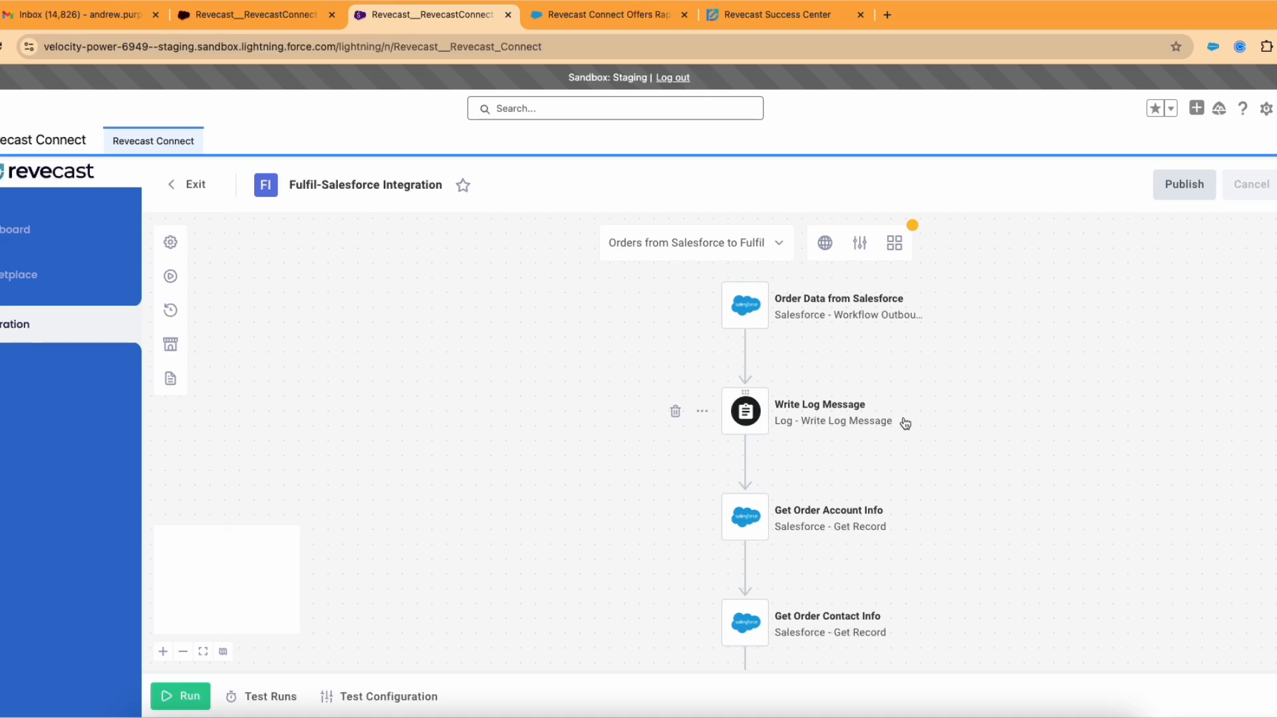
right_click(939, 385)
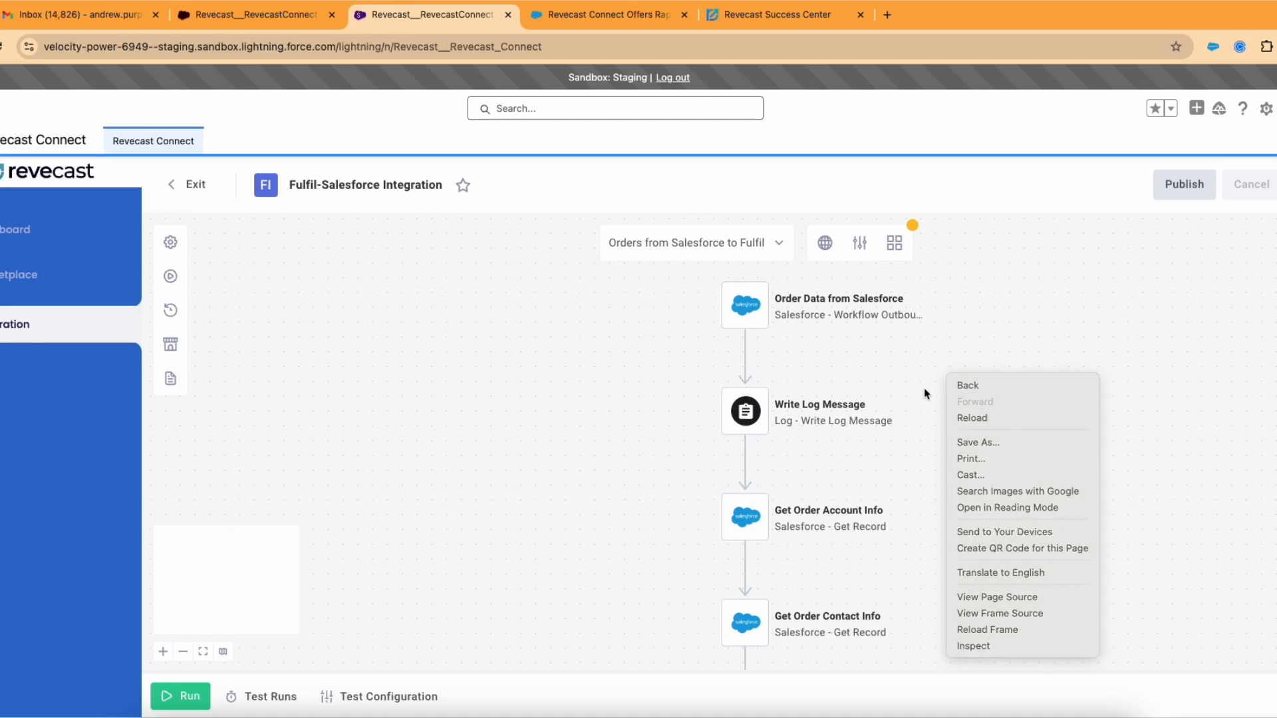
left_click(933, 379)
left_click_drag(929, 377, 895, 407)
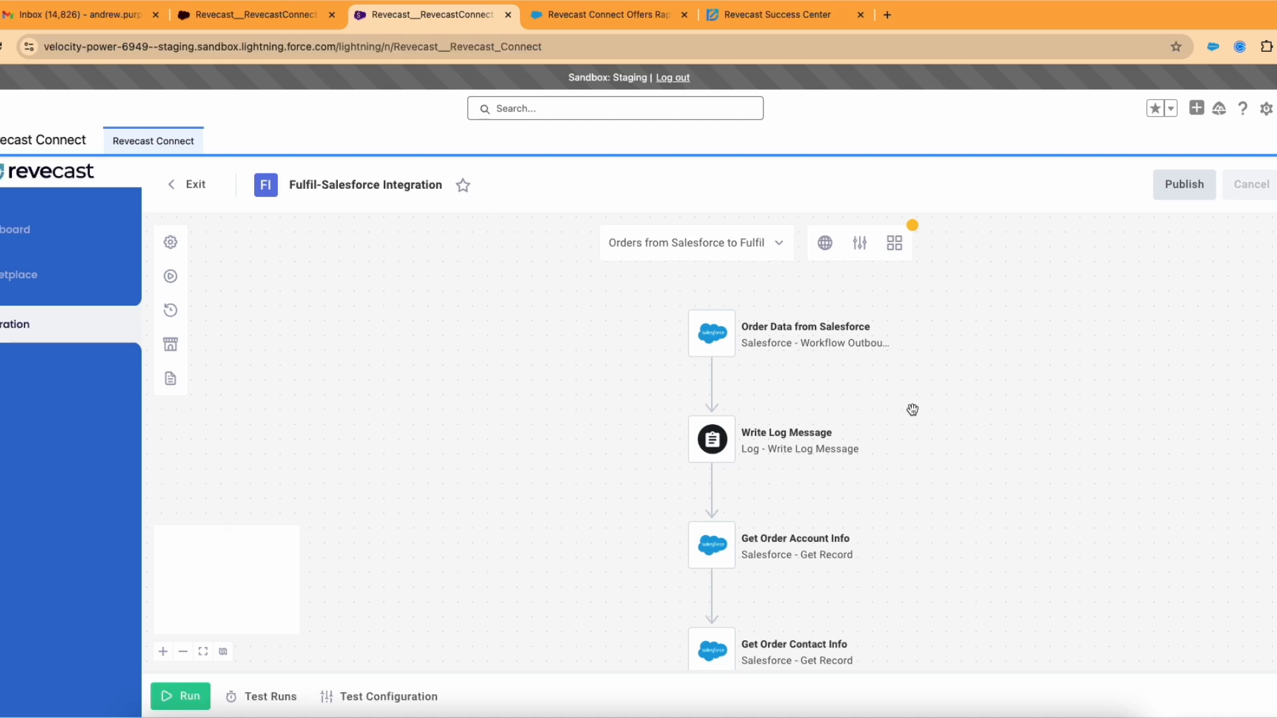
right_click(912, 411)
left_click(901, 387)
right_click(941, 411)
left_click(907, 357)
Step: Move through the flow's contact-check branches to the phone steps and Check Contact Method Mobile
scroll(929, 416, "down", 5)
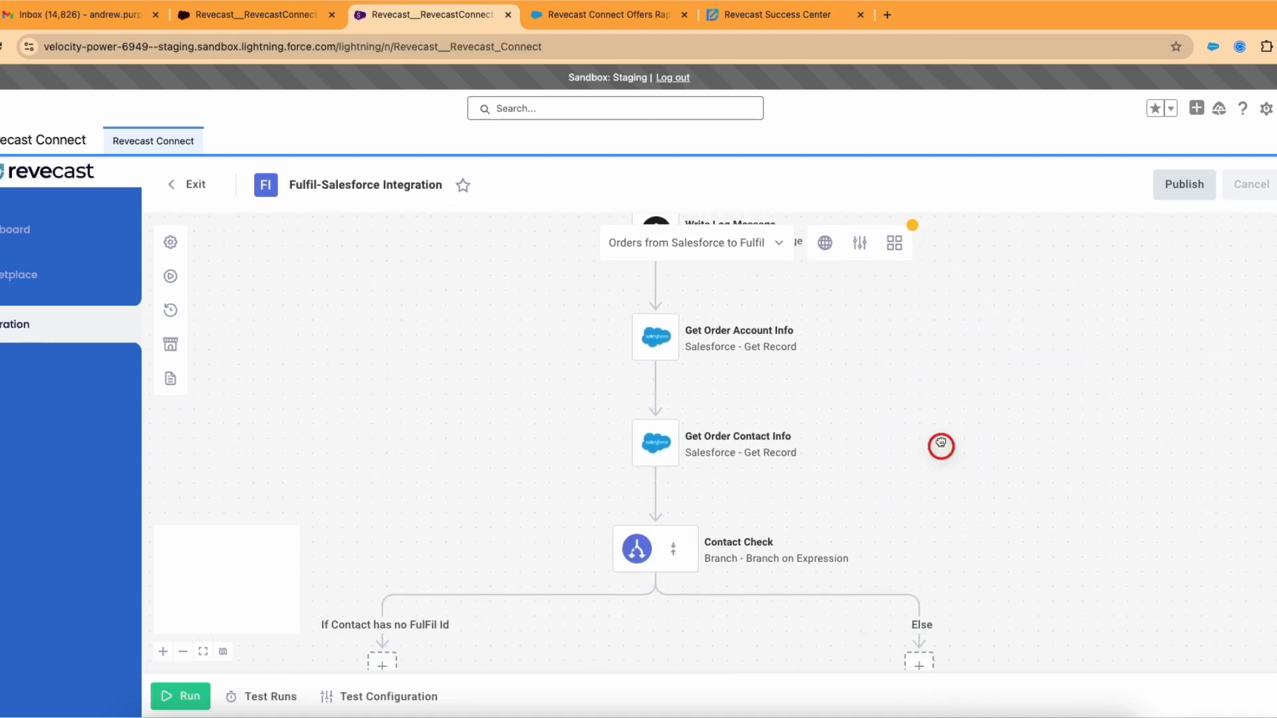
scroll(981, 503, "down", 4)
scroll(1040, 485, "up", 4)
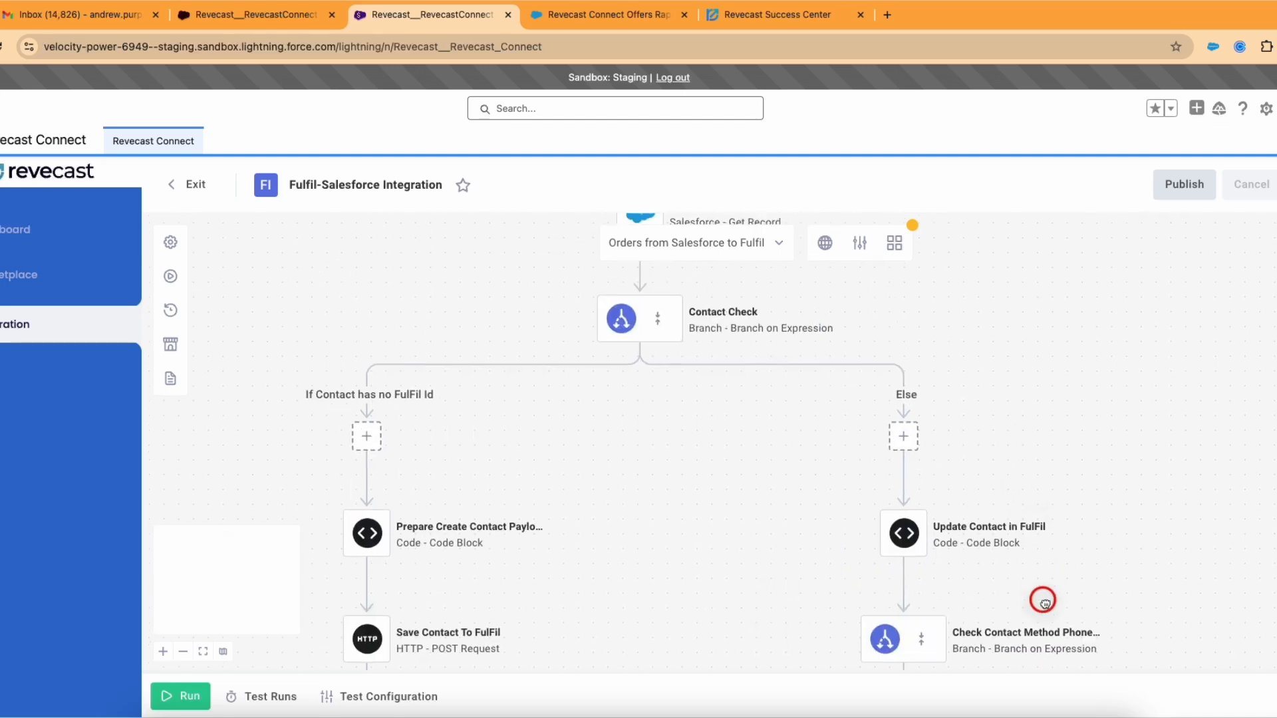
scroll(1041, 545, "up", 3)
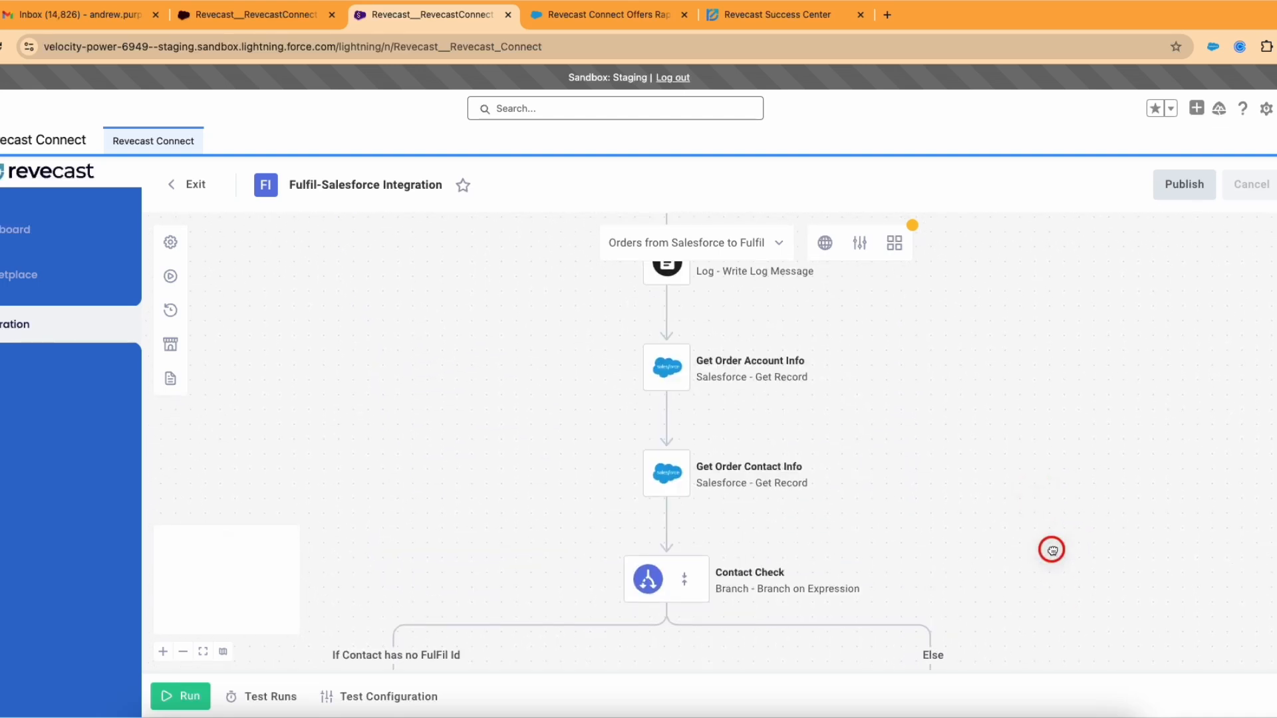
scroll(1050, 547, "down", 1)
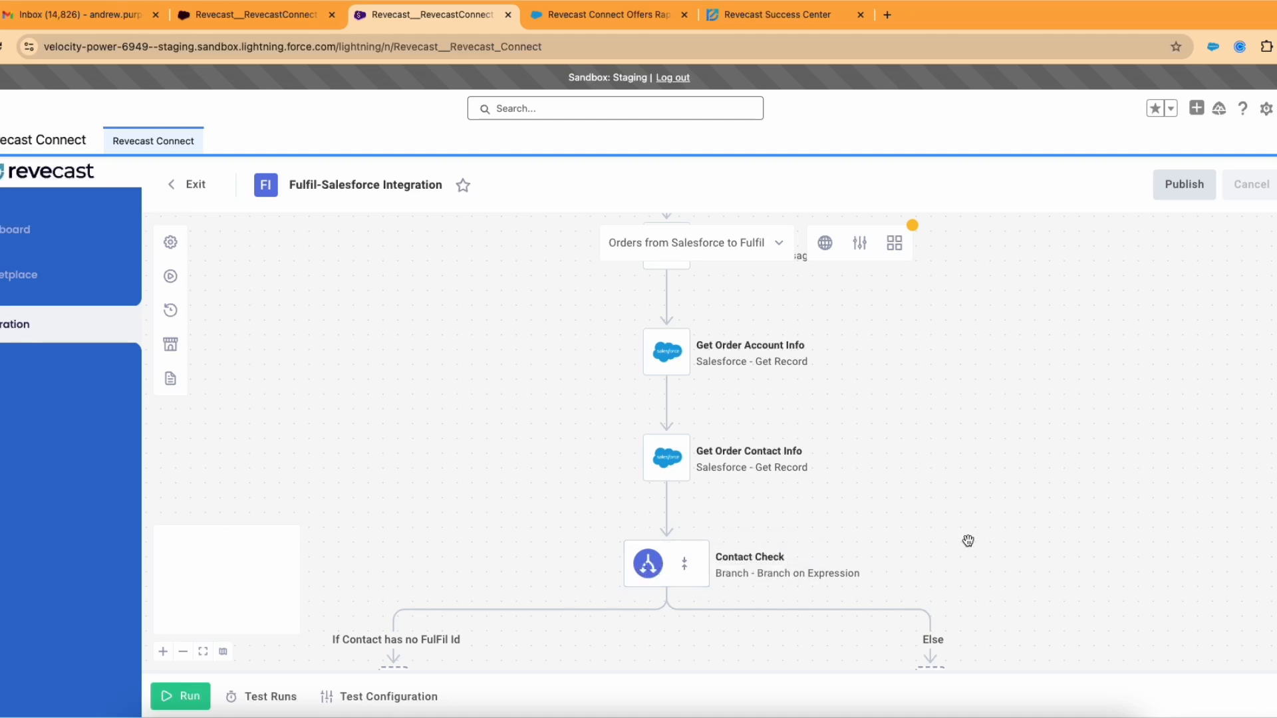
scroll(937, 437, "up", 3)
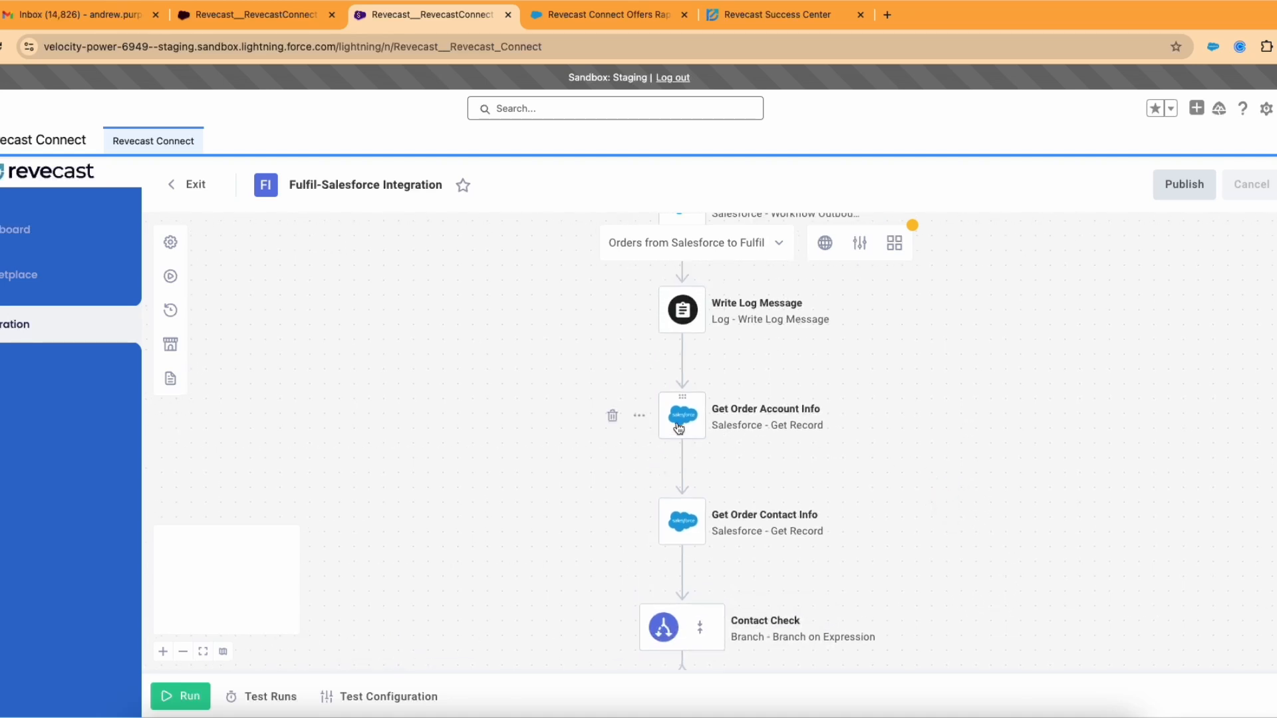
scroll(972, 518, "down", 5)
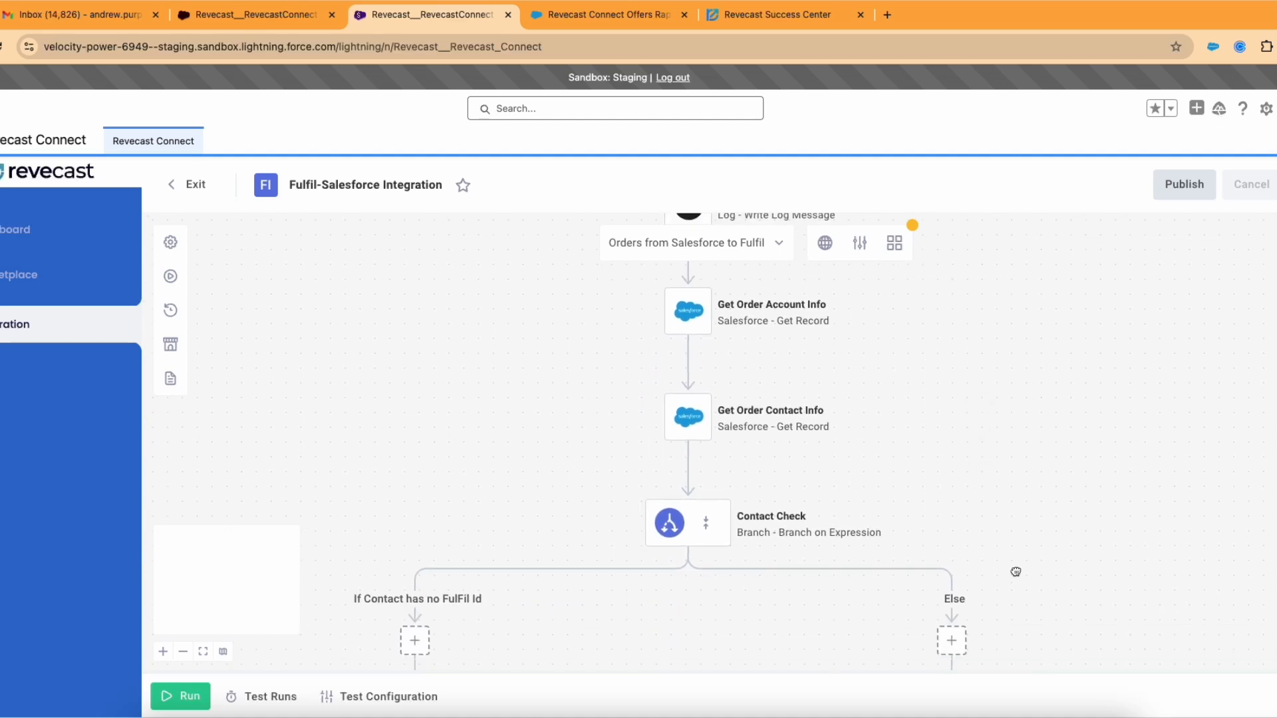
scroll(1016, 572, "down", 15)
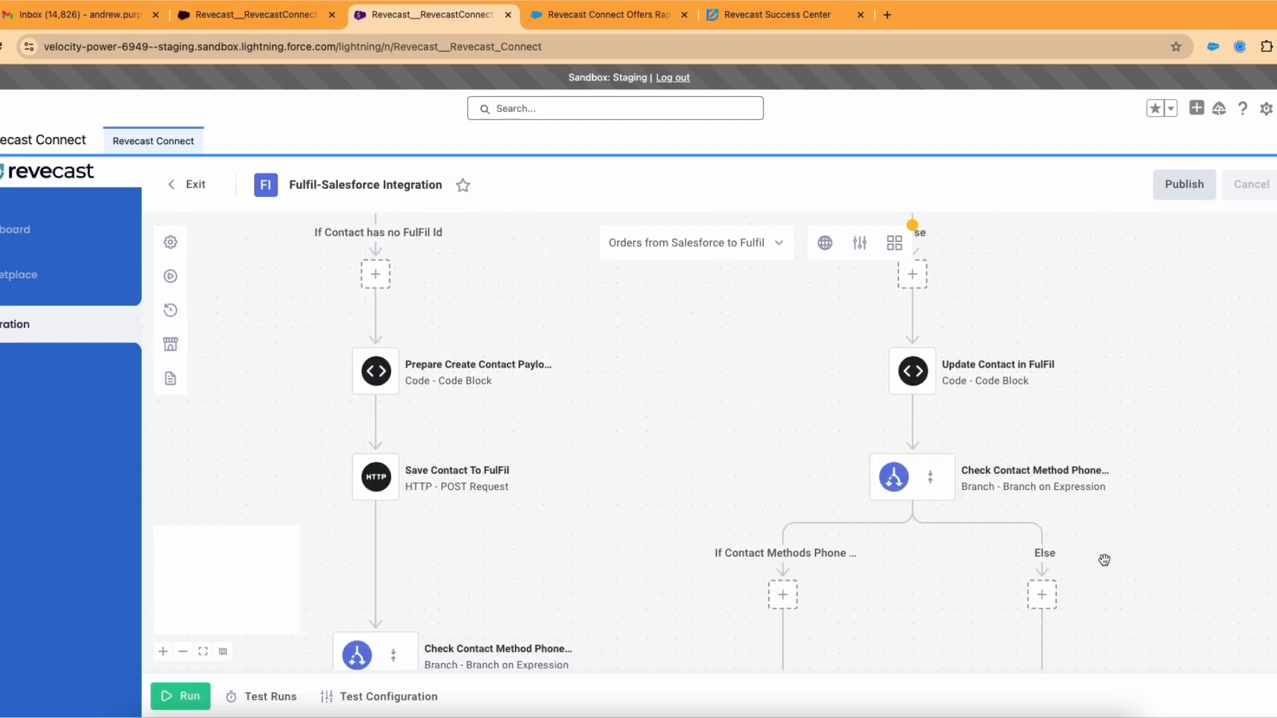
scroll(1104, 560, "down", 15)
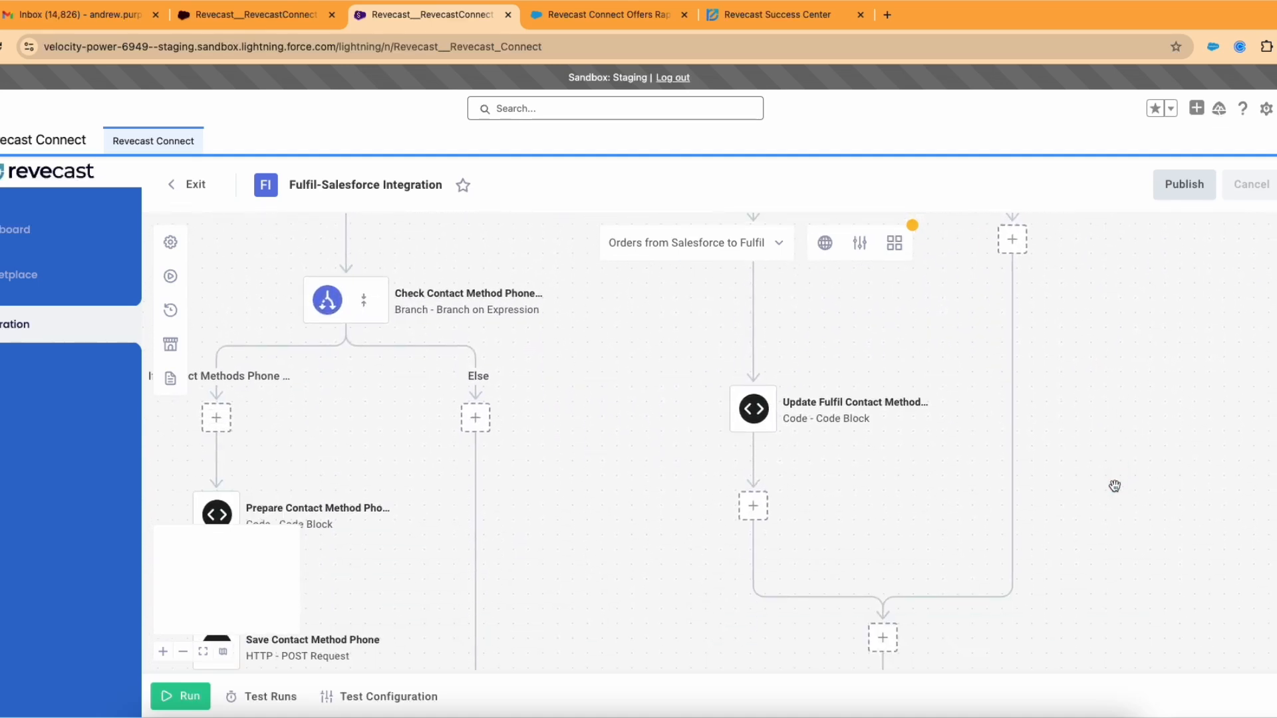
scroll(1115, 486, "down", 10)
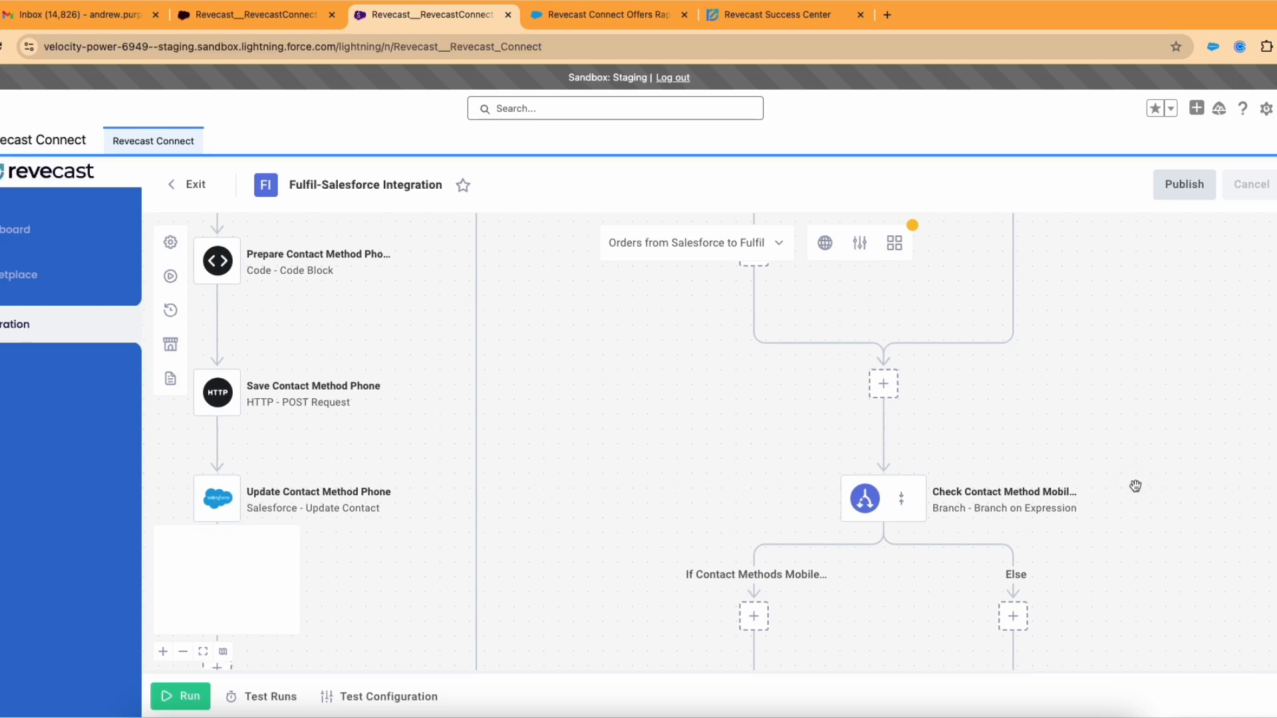
left_click_drag(1112, 424, 1133, 512)
left_click_drag(1131, 436, 1134, 451)
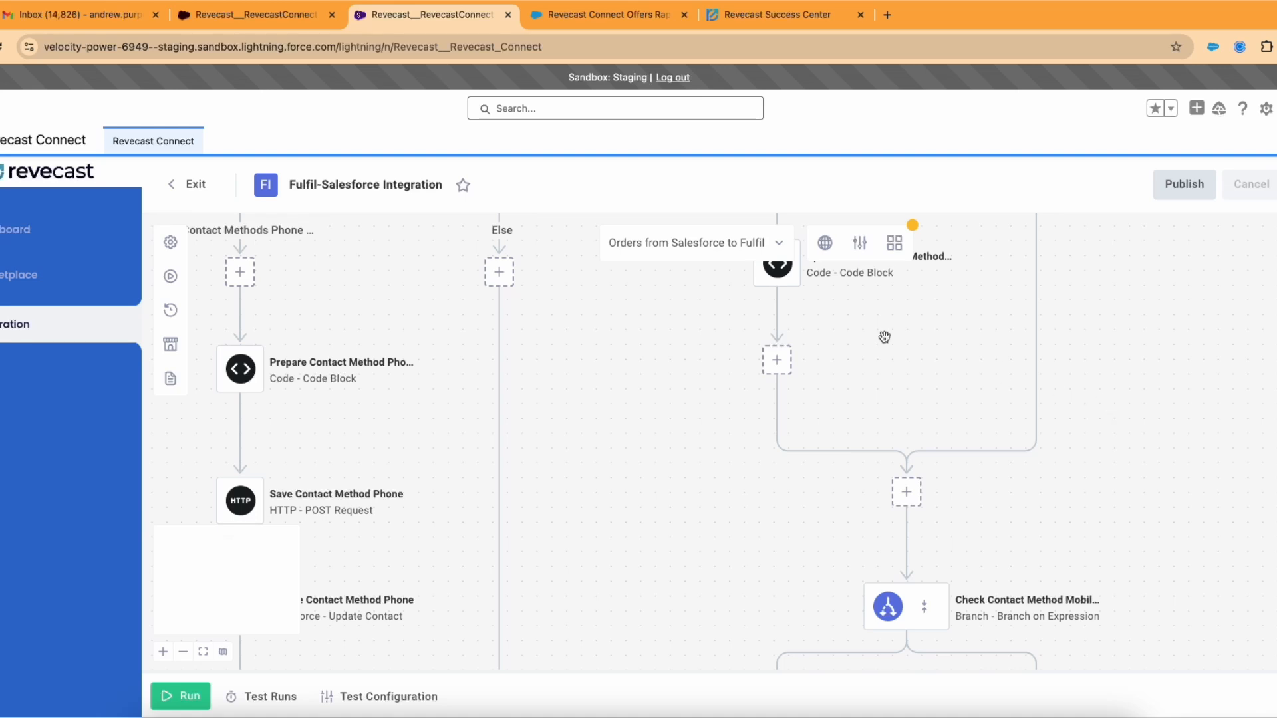
Step: Switch back to the Fulfil Products to Salesforce flow and view its Trigger schedule settings
left_click(728, 251)
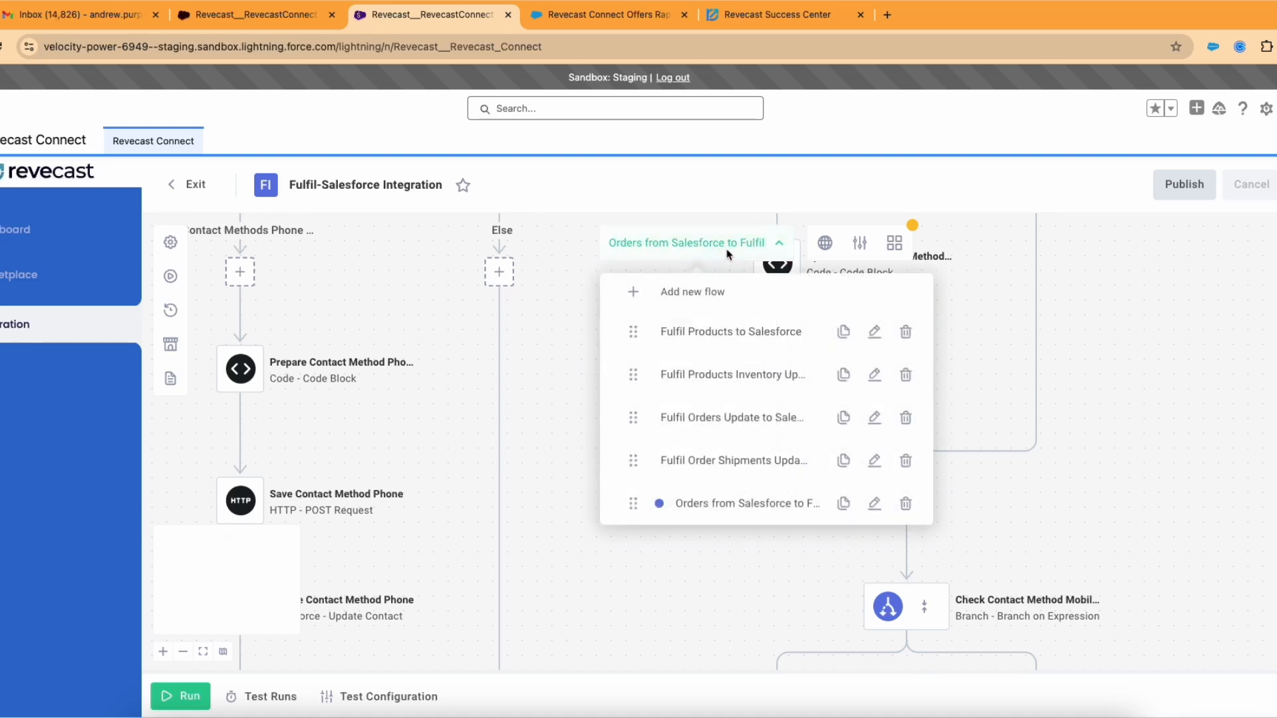
left_click(726, 332)
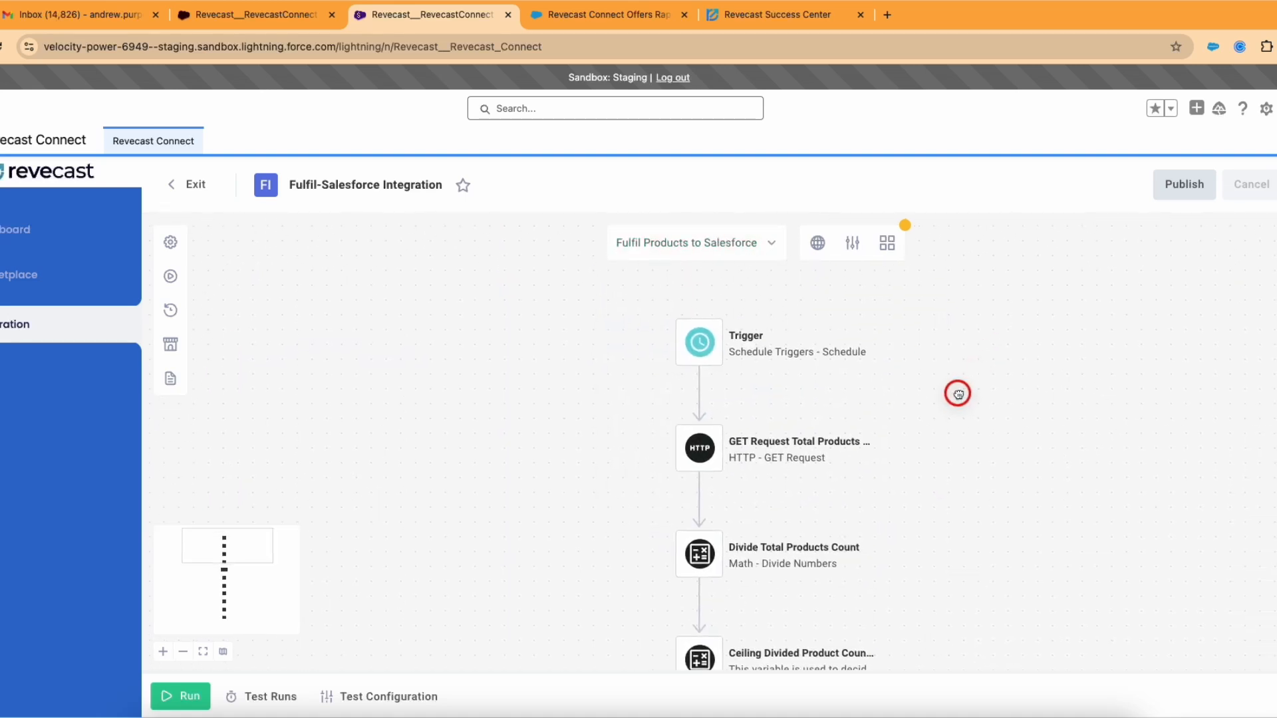
left_click(703, 351)
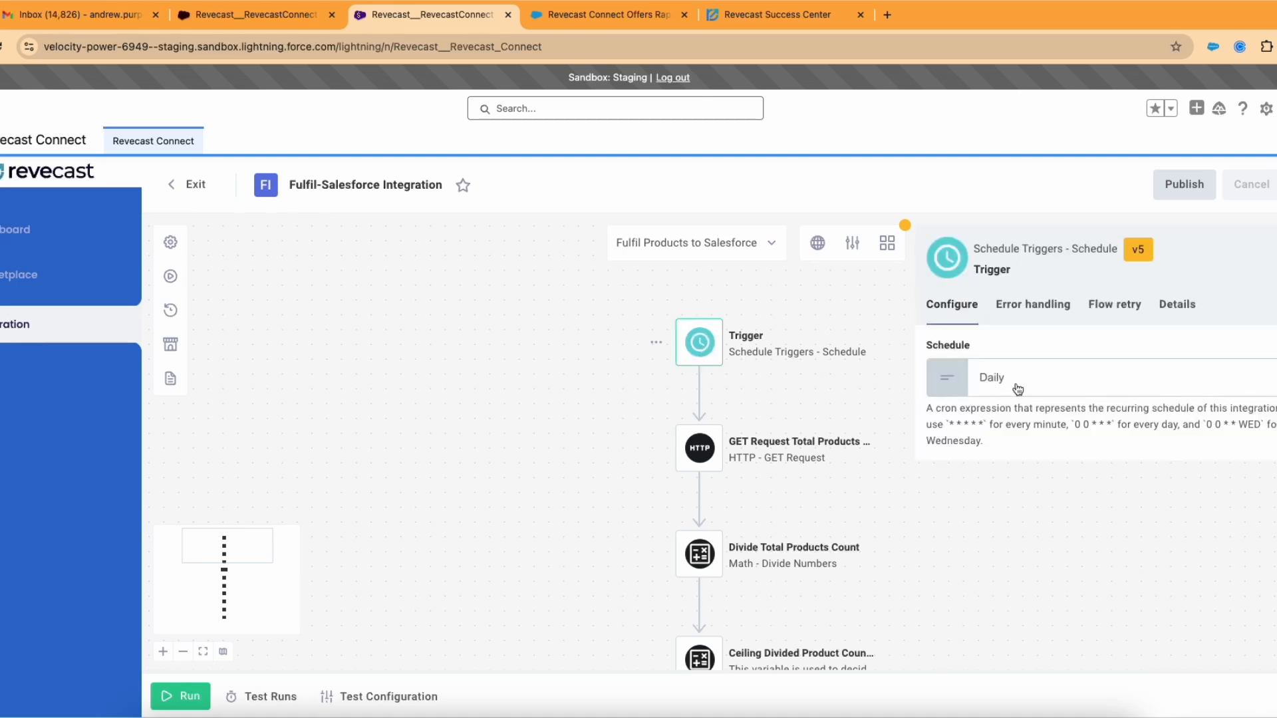
left_click(1065, 571)
Step: Open the GET Request Total Products Count step's settings down to its URL and X-API-KEY header
left_click_drag(1004, 561, 932, 496)
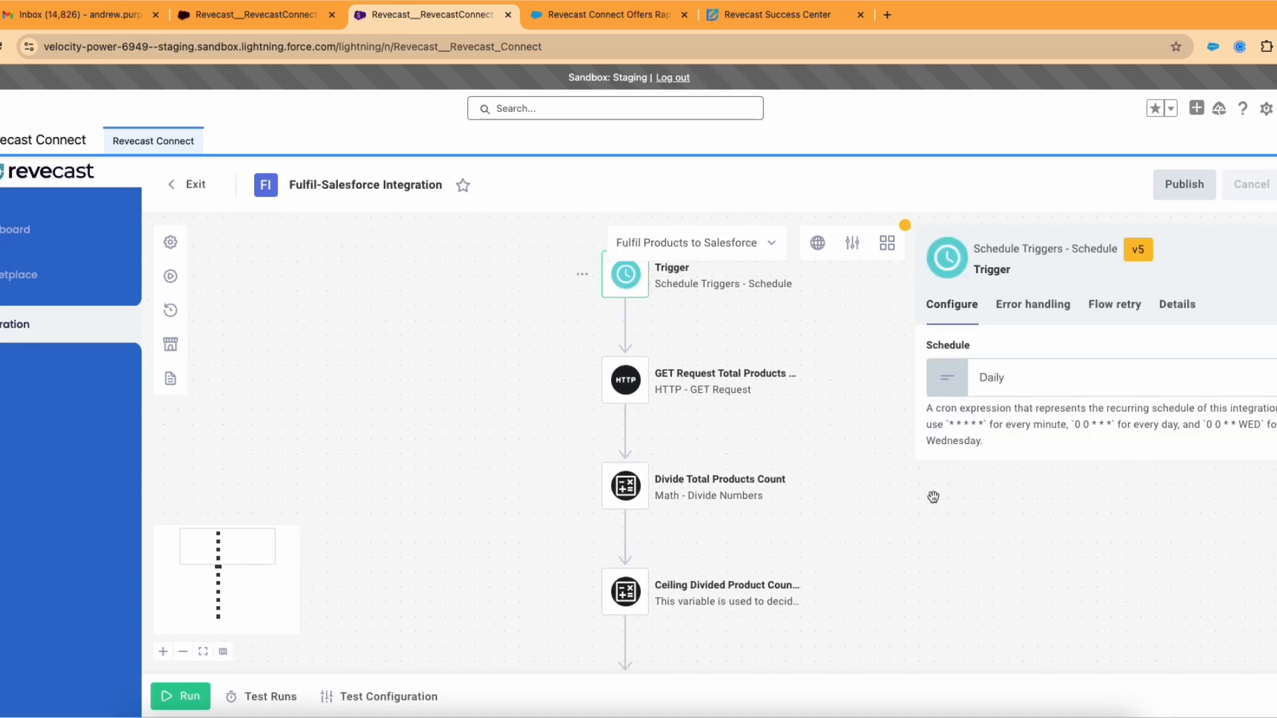
mouse_move(943, 546)
left_mouse_down()
mouse_move(949, 531)
mouse_move(955, 541)
left_mouse_up()
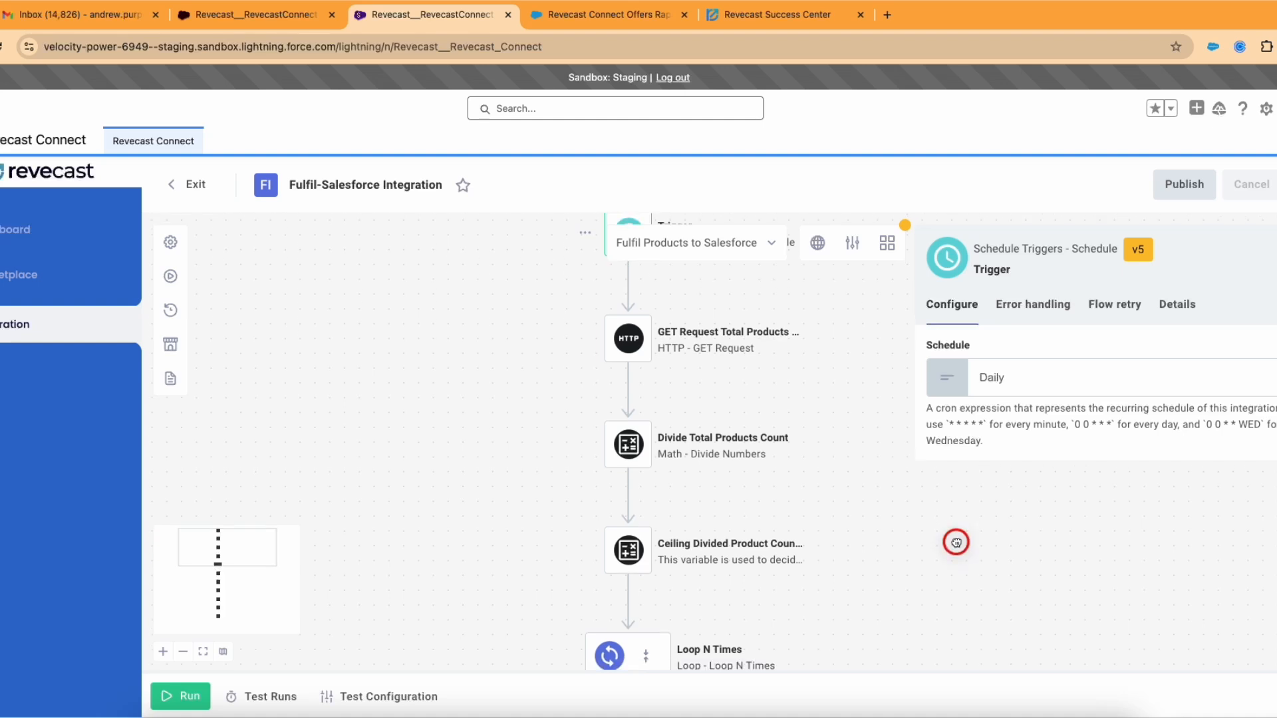
left_click(630, 349)
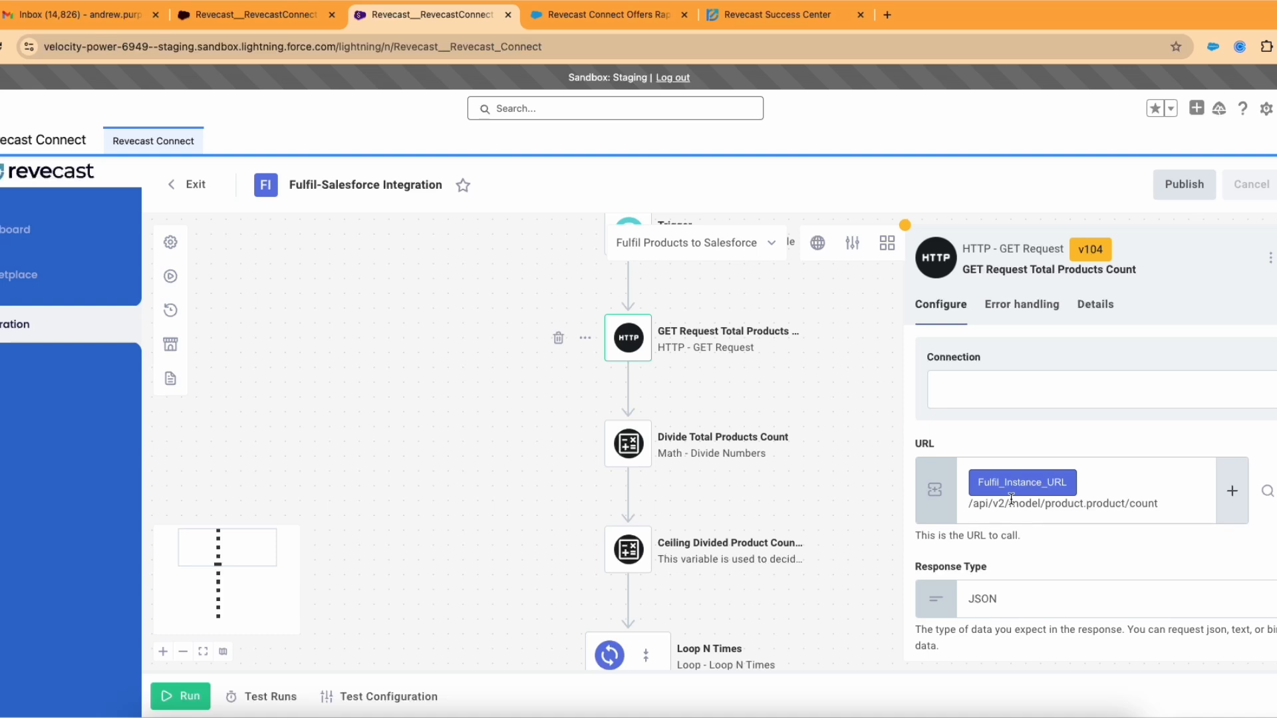
scroll(1011, 498, "down", 5)
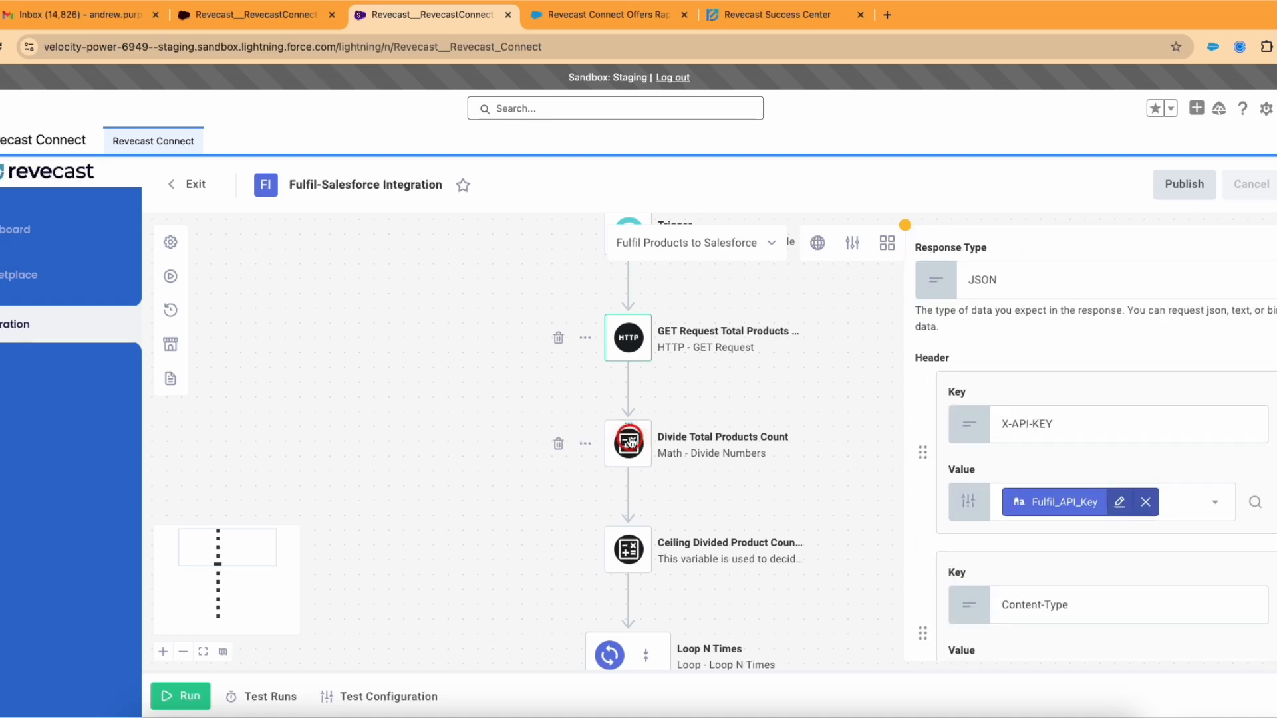
Step: Inspect the settings of the Divide Total Products Count and Loop N Times steps
left_click(629, 442)
scroll(608, 519, "down", 3)
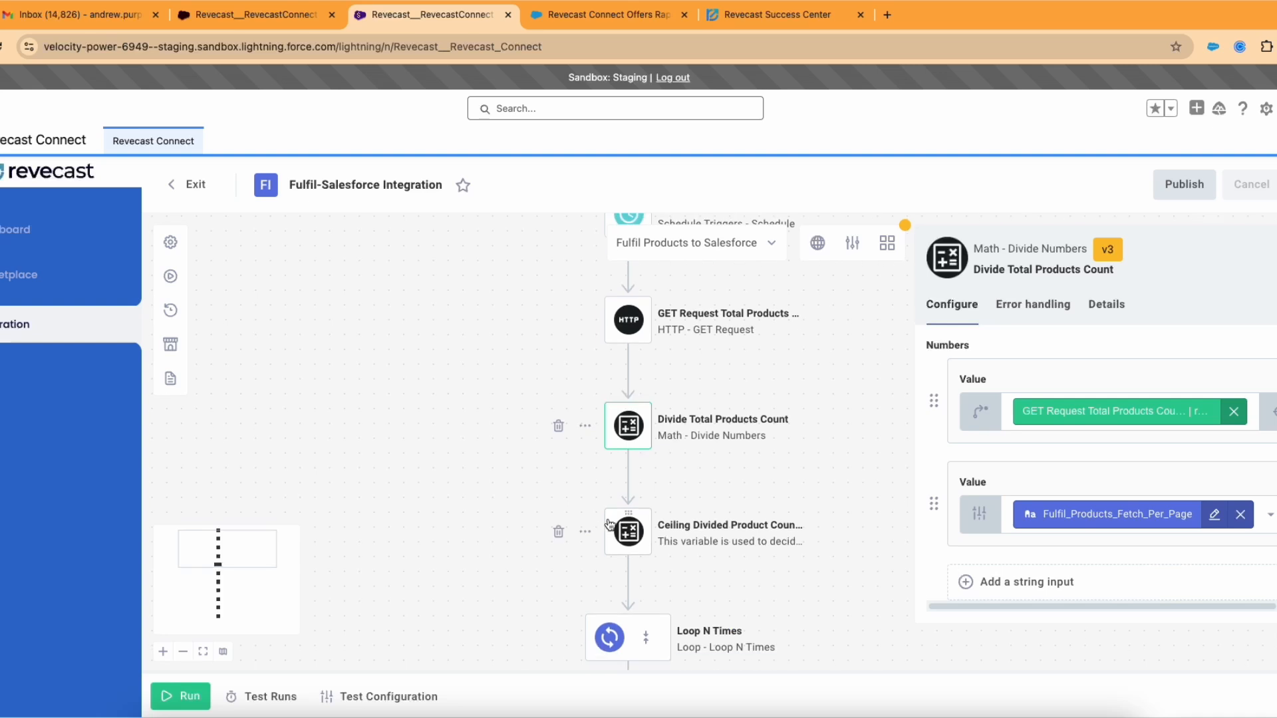
scroll(607, 519, "down", 6)
left_click(615, 416)
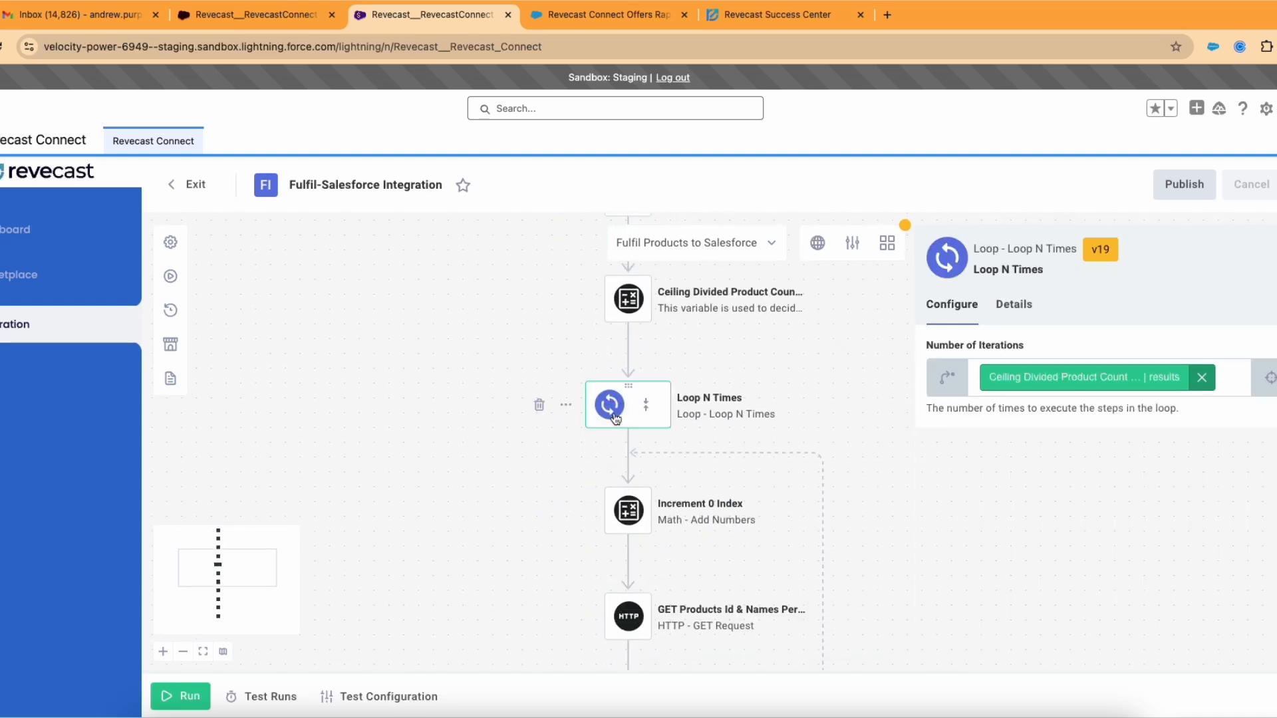
scroll(621, 416, "down", 7)
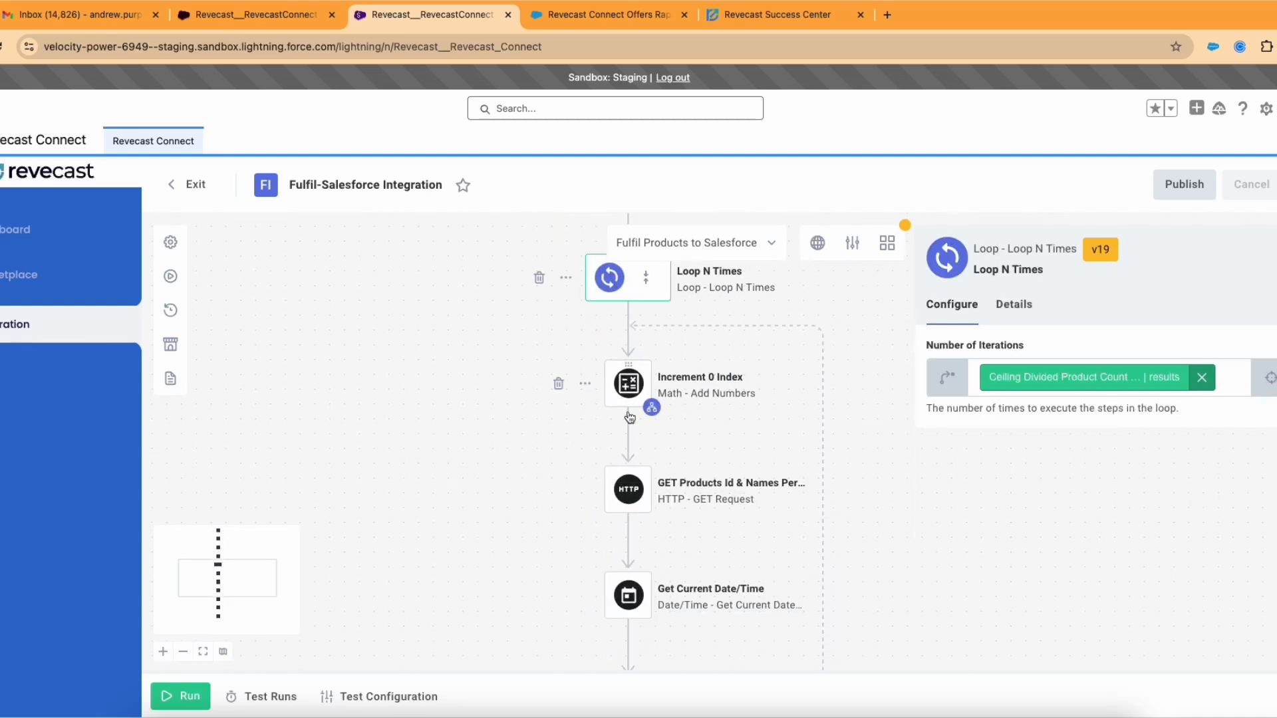
Step: Inspect the GET Products Id & Names Per Page Wise and Generate CSV From Fulfil Products Data settings
left_click(626, 414)
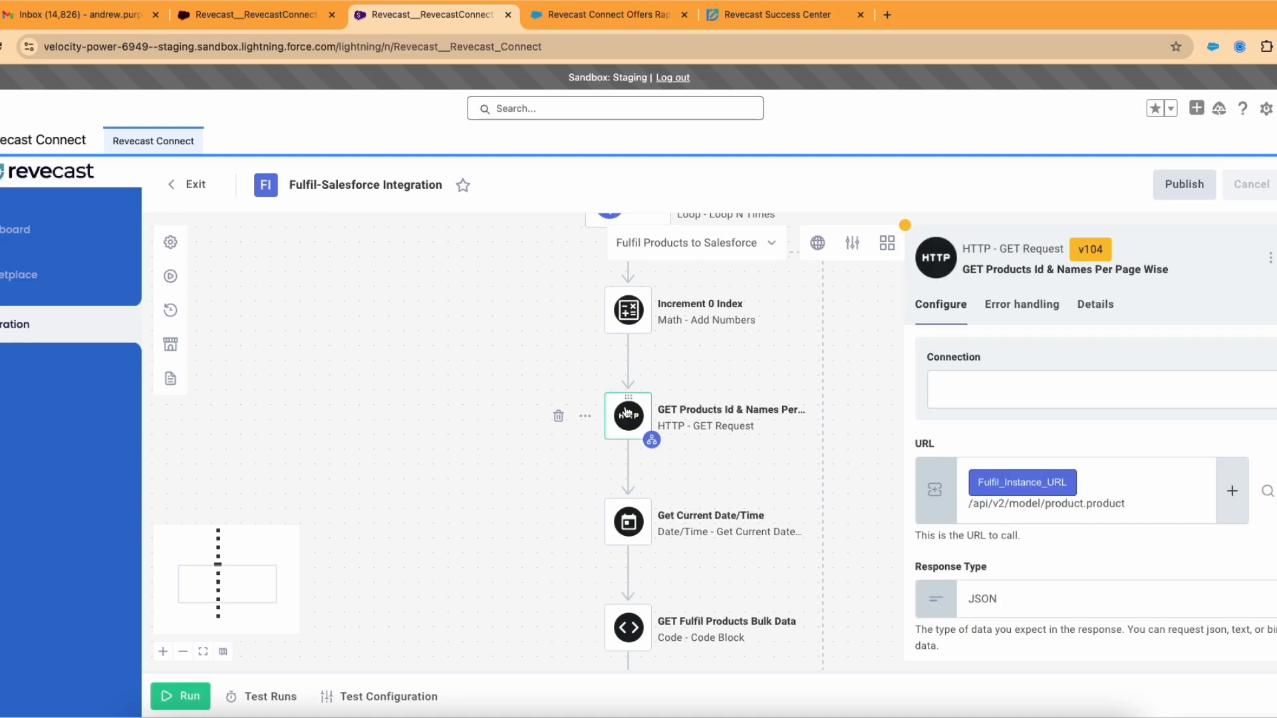
scroll(625, 412, "down", 1)
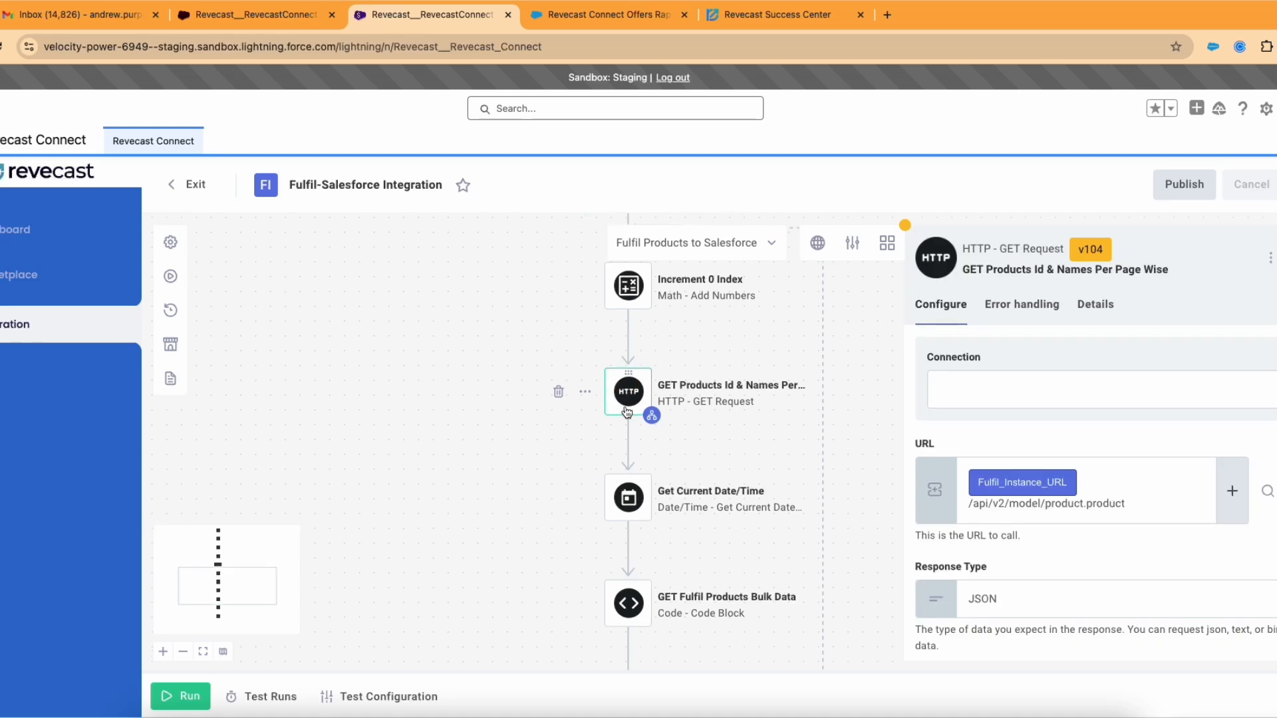
scroll(628, 410, "down", 10)
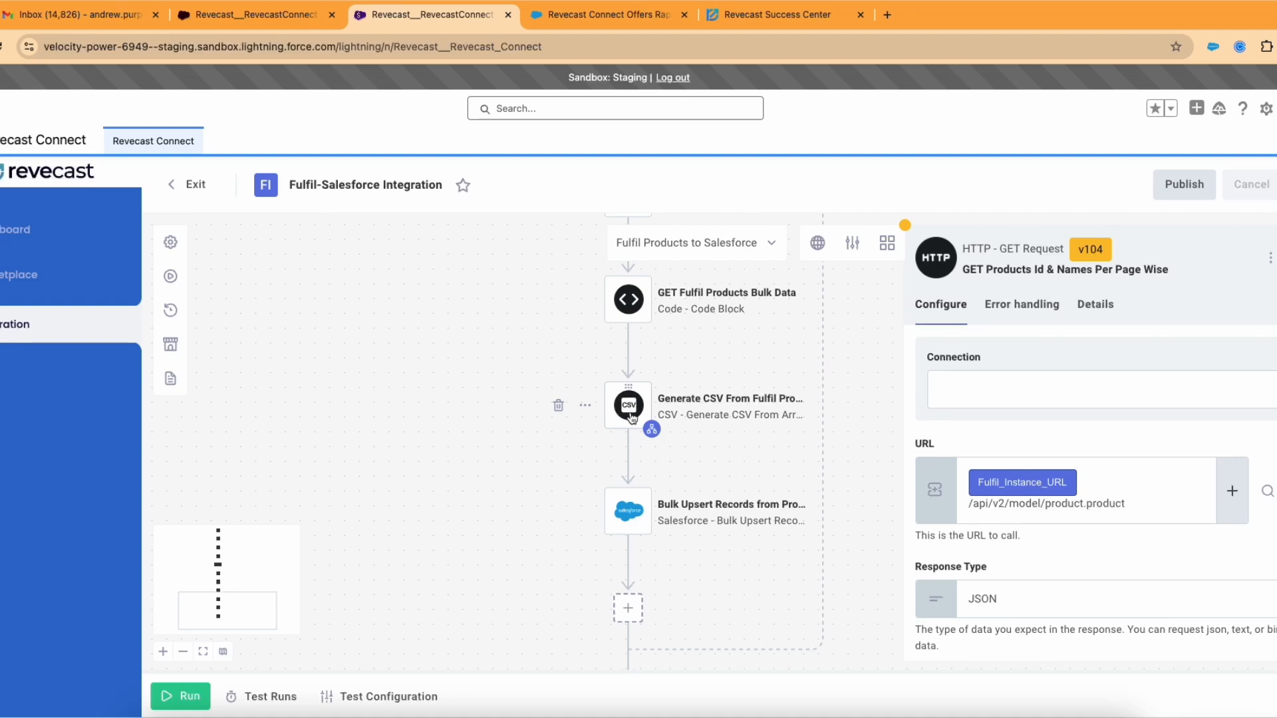
left_click(631, 411)
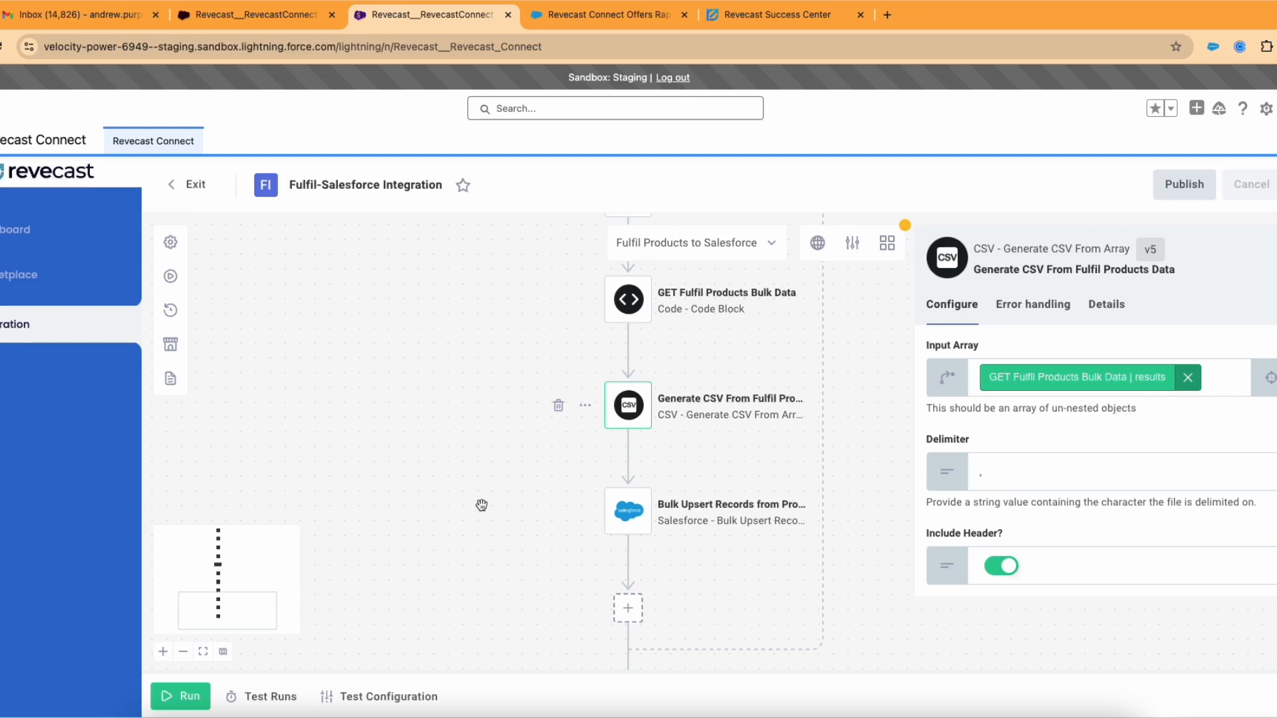
scroll(483, 504, "down", 3)
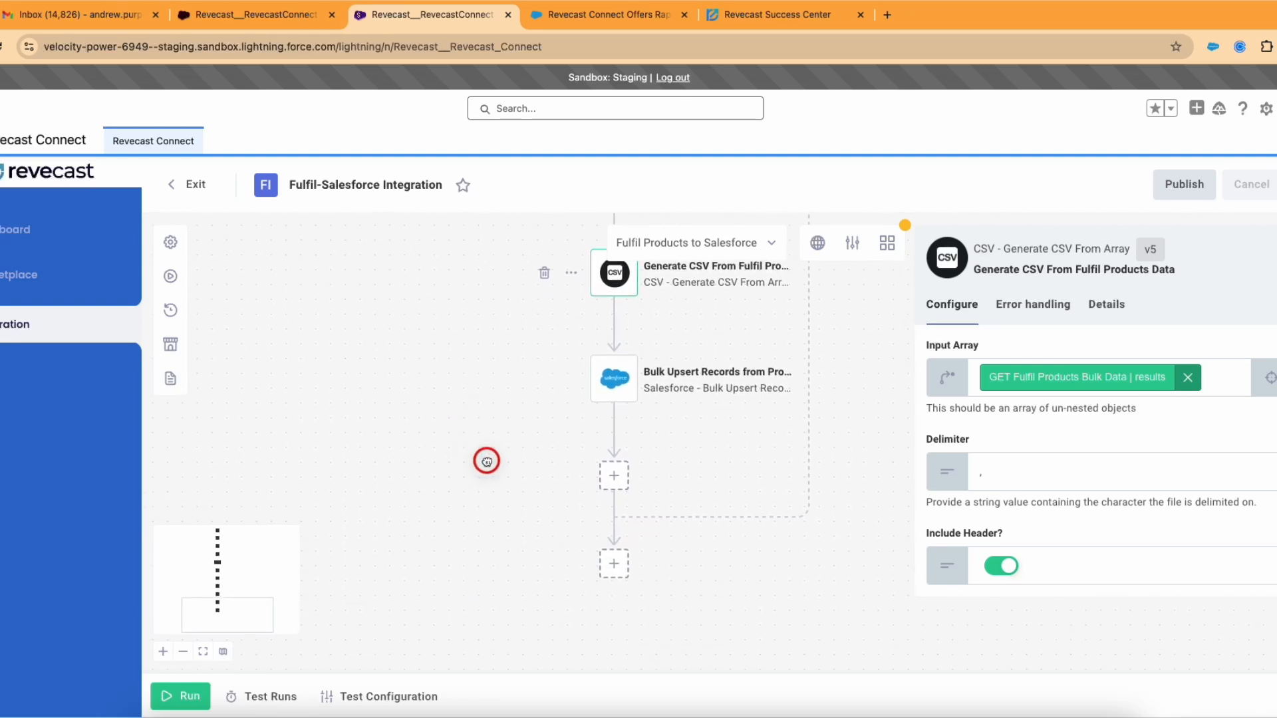
scroll(489, 465, "up", 4)
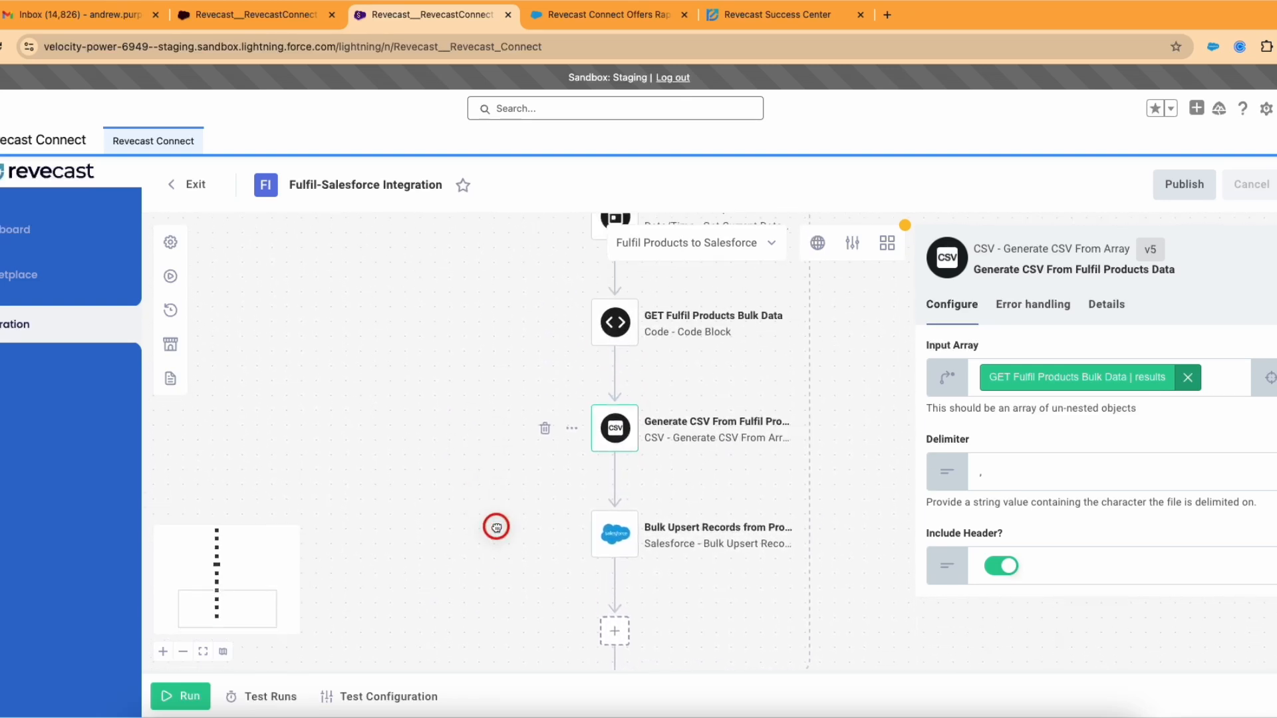
scroll(495, 512, "up", 1)
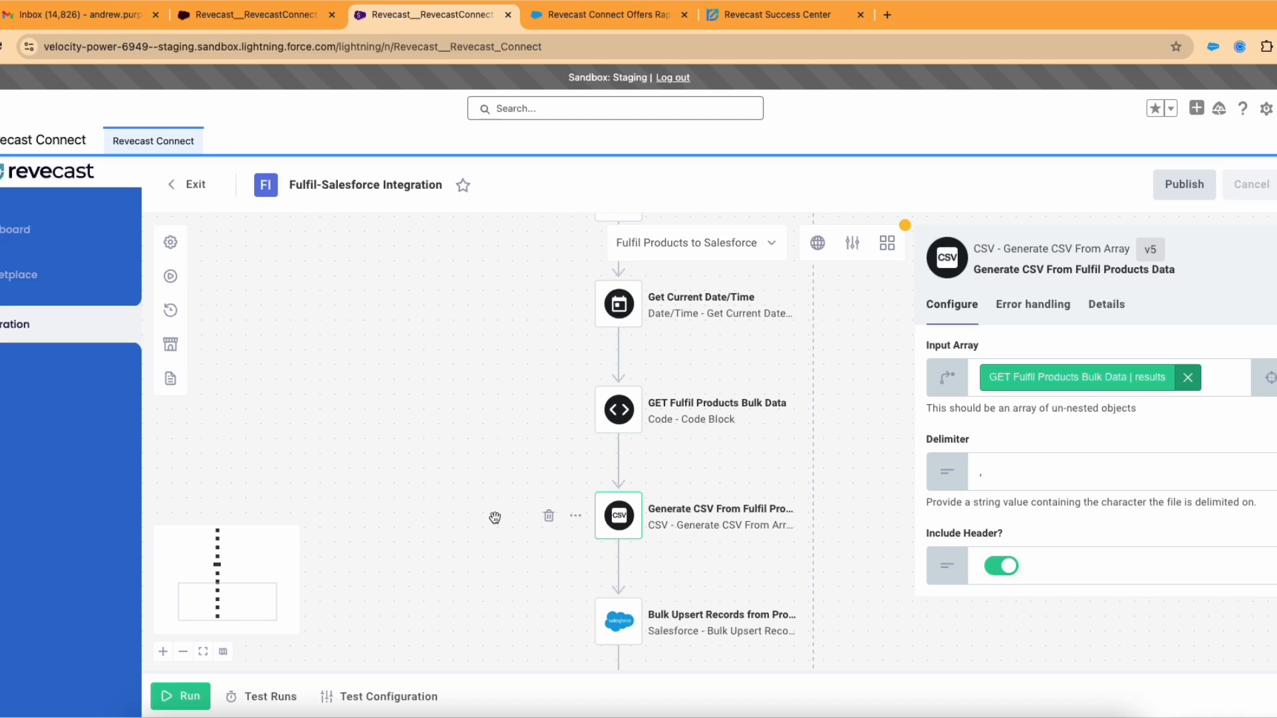
Step: Start a test run from Test Runs and follow it until every step completes in 34.3s
left_click(273, 697)
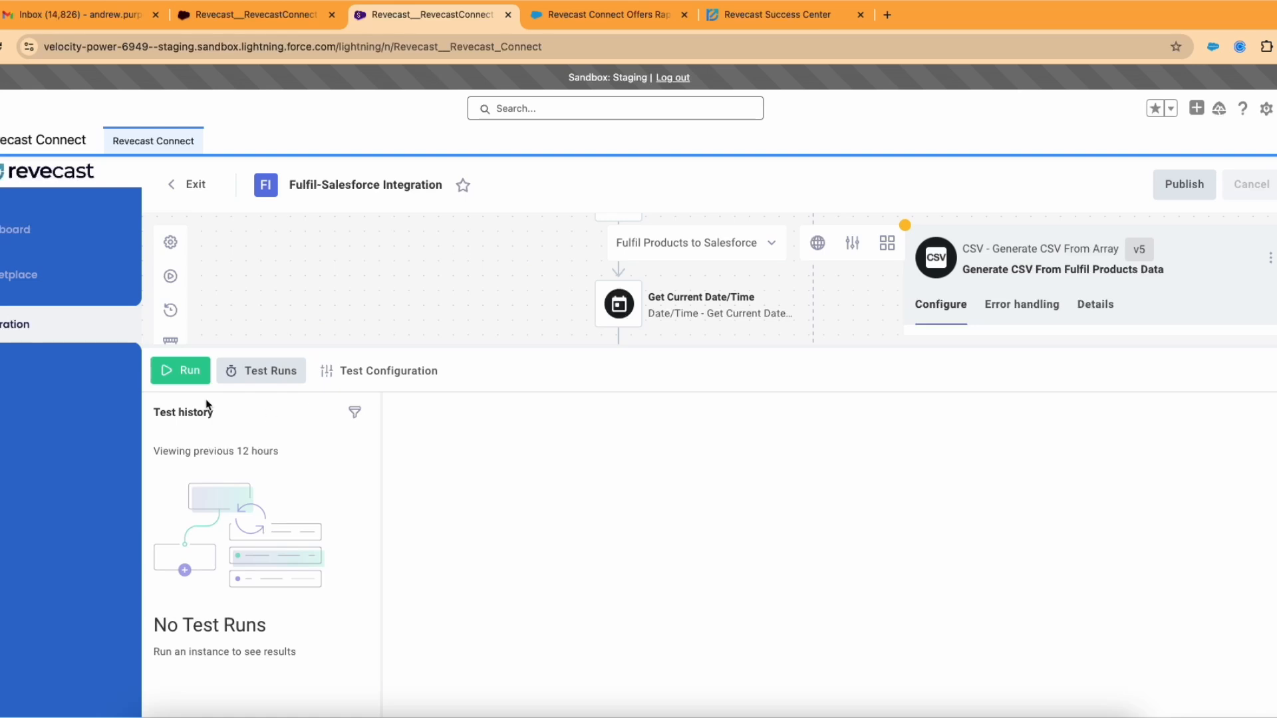
left_click(186, 382)
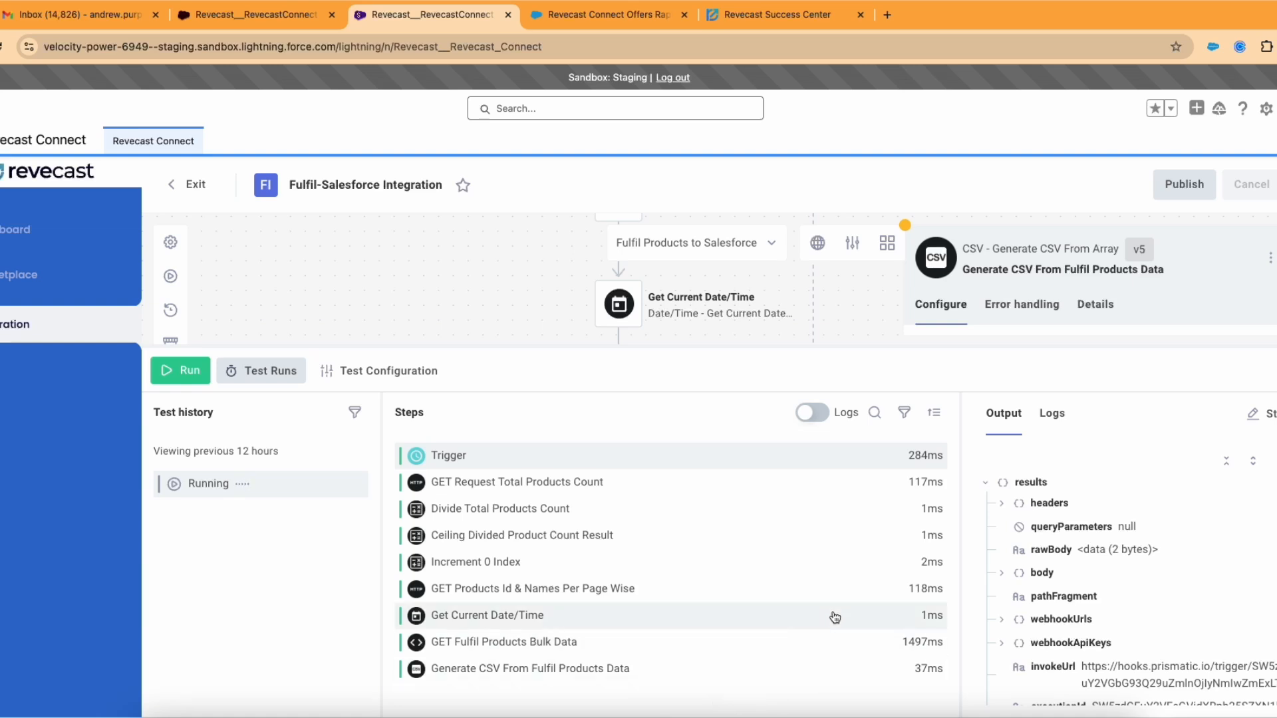
left_click_drag(707, 347, 706, 444)
scroll(706, 336, "up", 5)
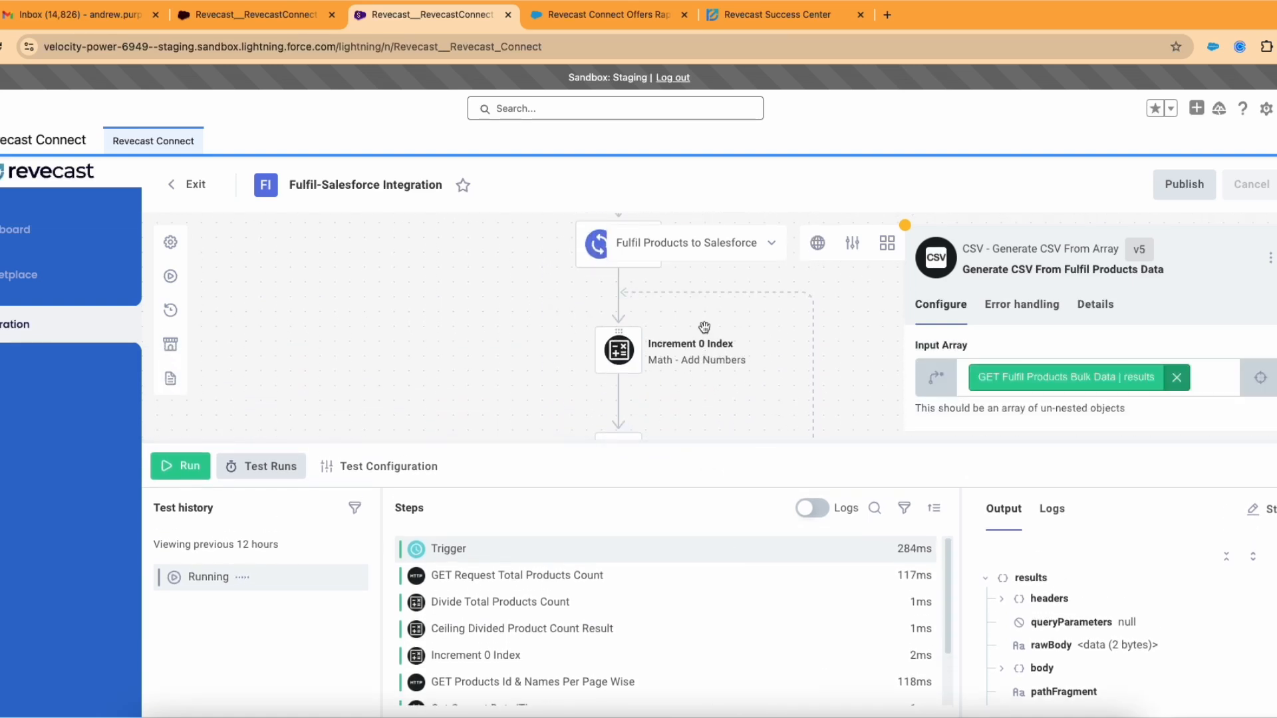
scroll(706, 335, "up", 5)
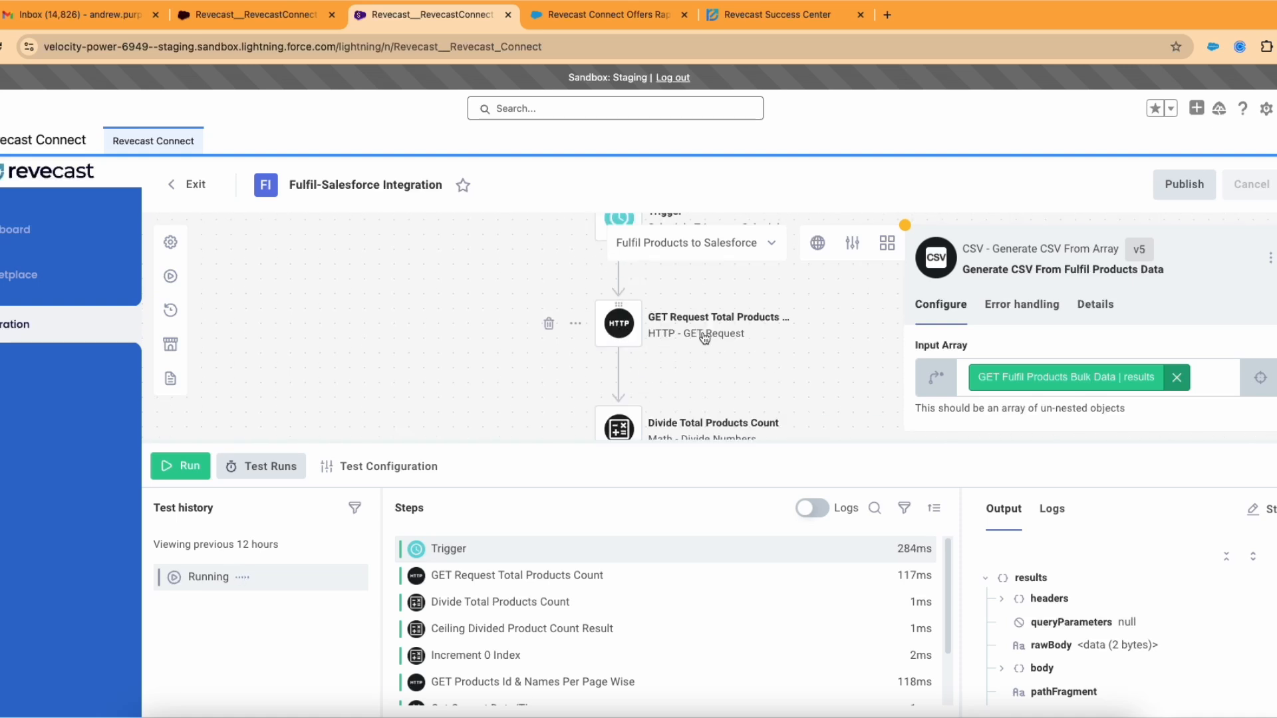
scroll(655, 404, "down", 2)
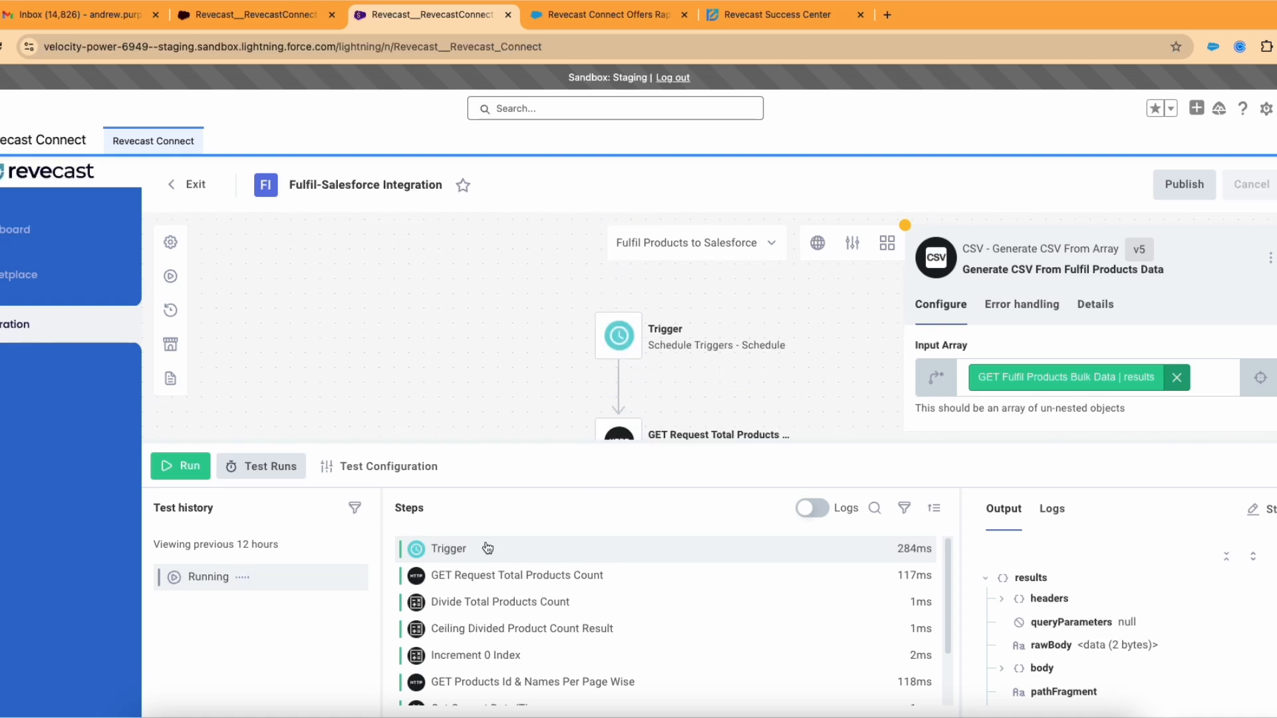
scroll(639, 409, "down", 2)
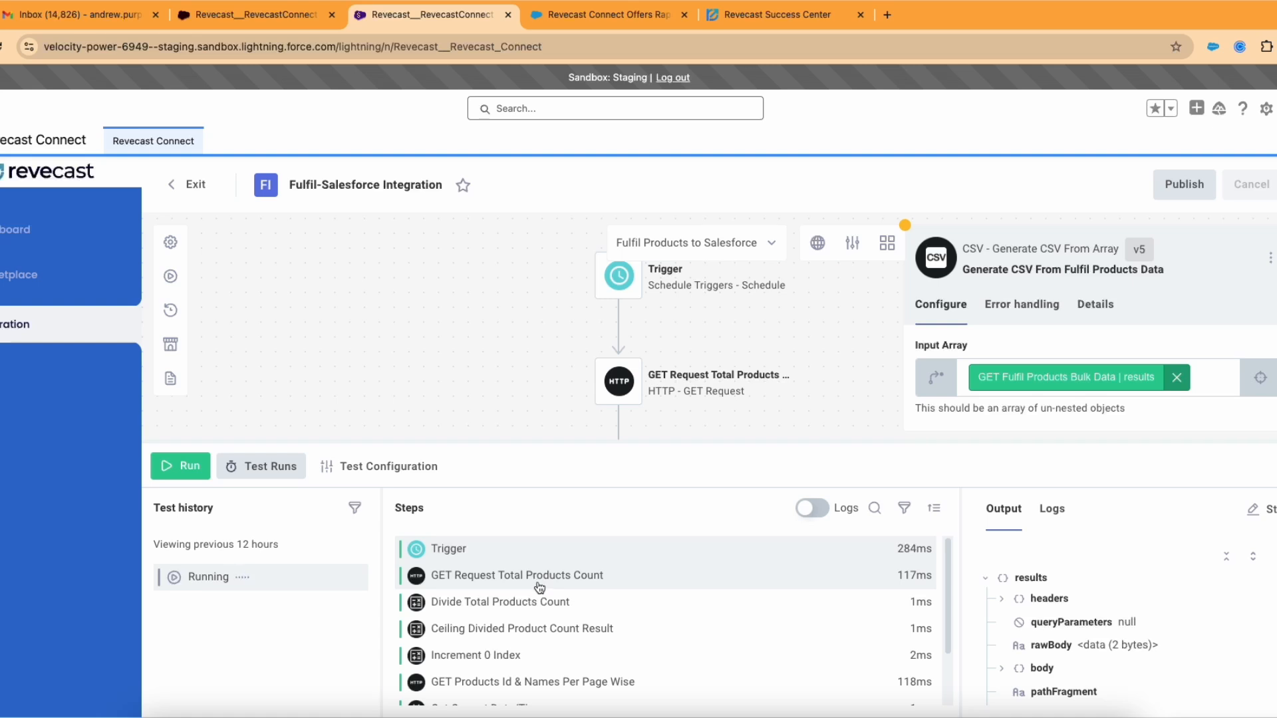
scroll(539, 588, "down", 1)
scroll(549, 385, "down", 3)
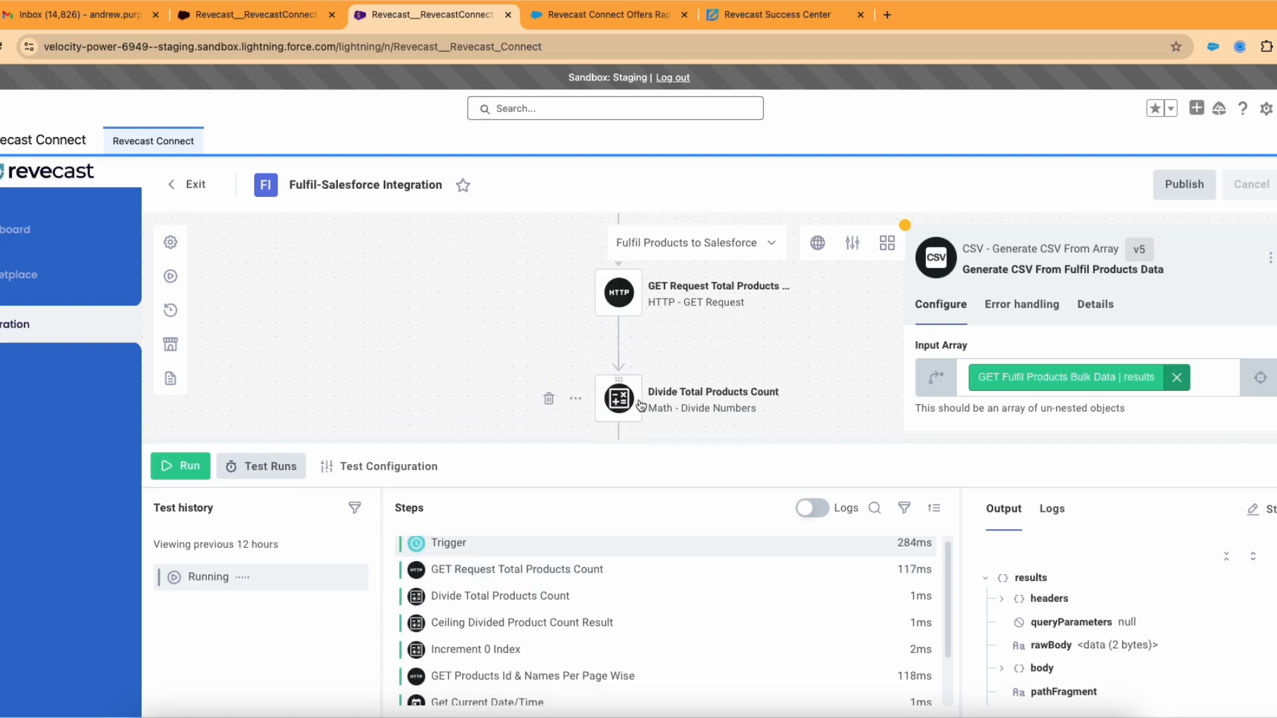
left_click_drag(632, 442, 638, 289)
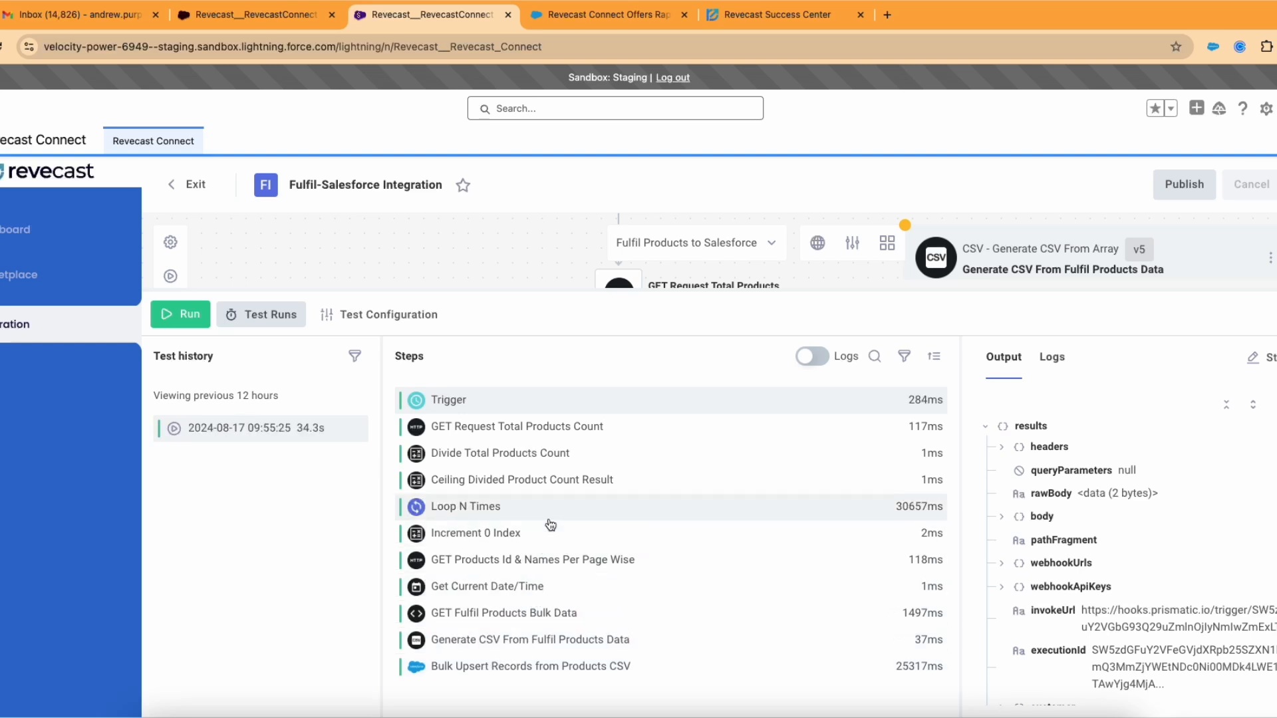
Step: Review the Bulk Upsert Records output, expanding upserted records with success true, then enlarge the canvas
left_click(471, 672)
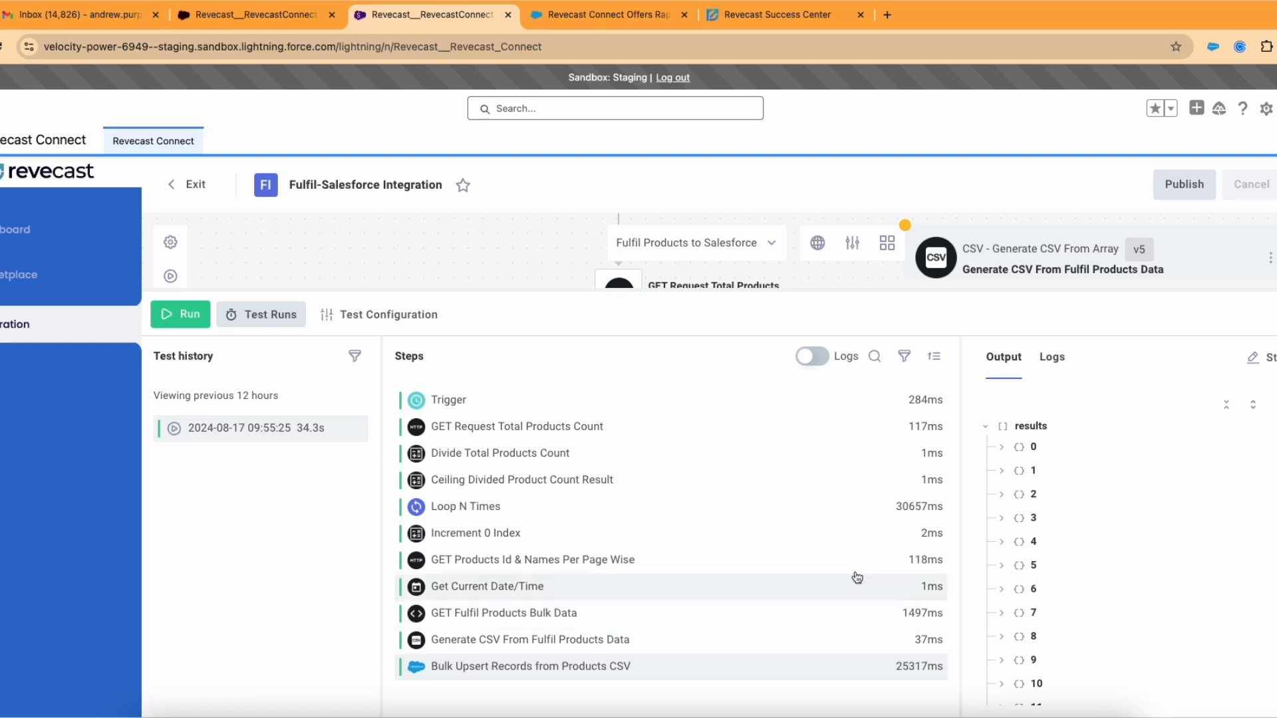
left_click(1002, 448)
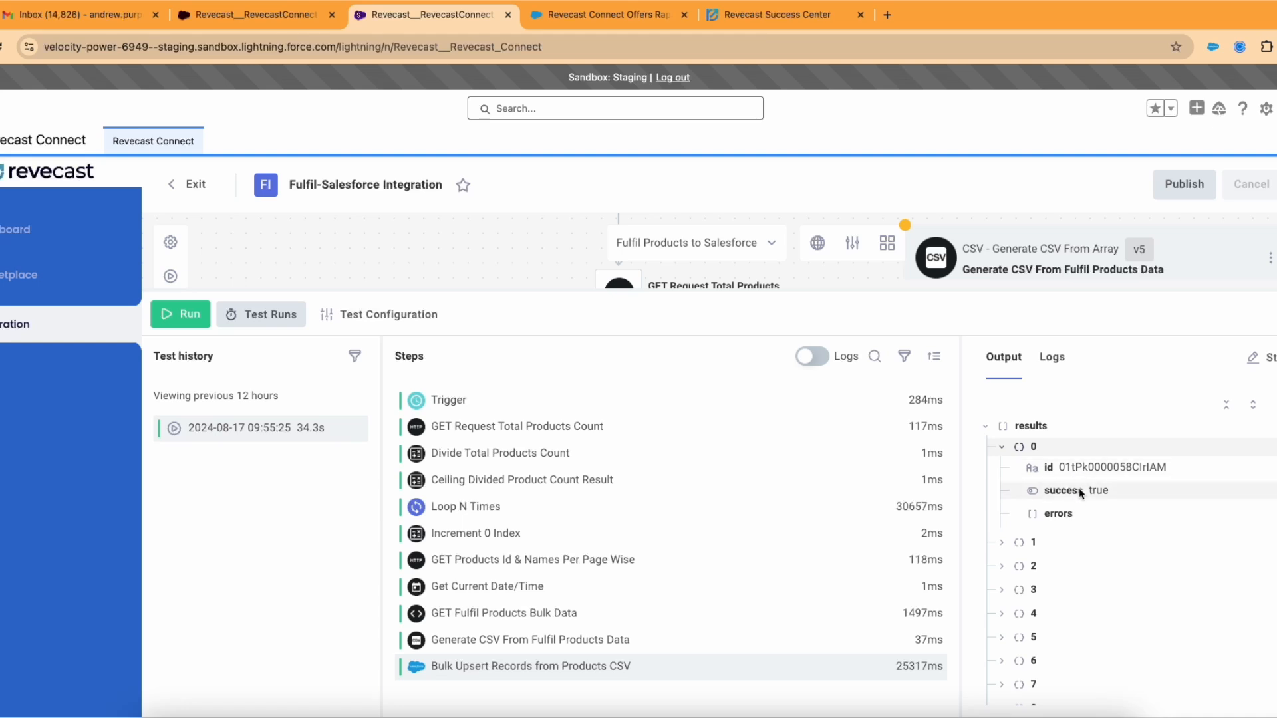
left_click(987, 427)
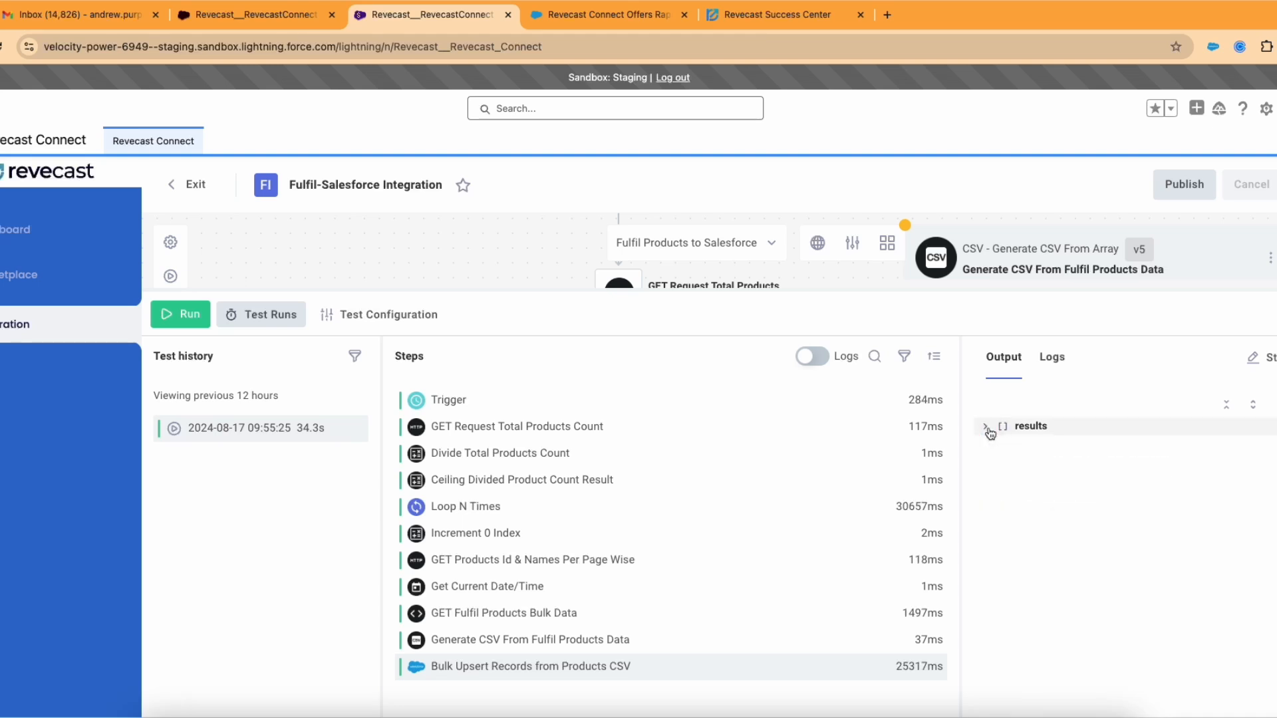
left_click(986, 426)
left_click(1002, 542)
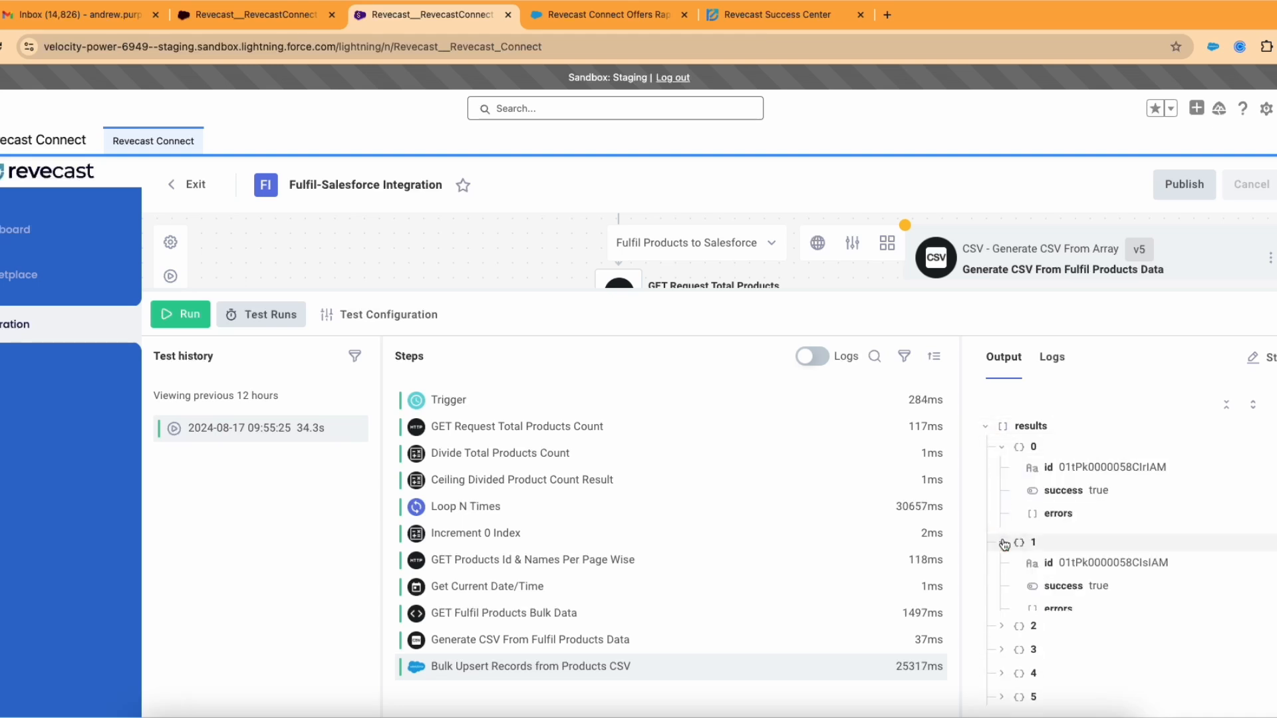
scroll(1062, 579, "down", 1)
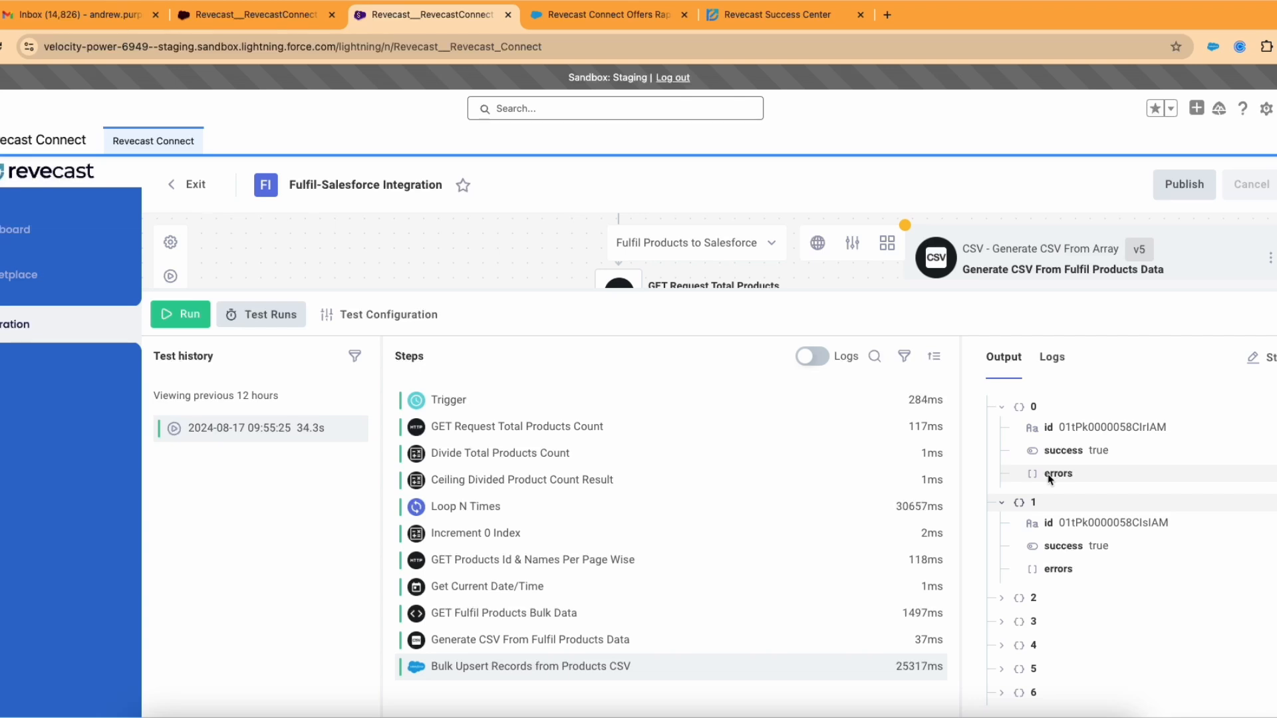
scroll(1053, 576, "down", 1)
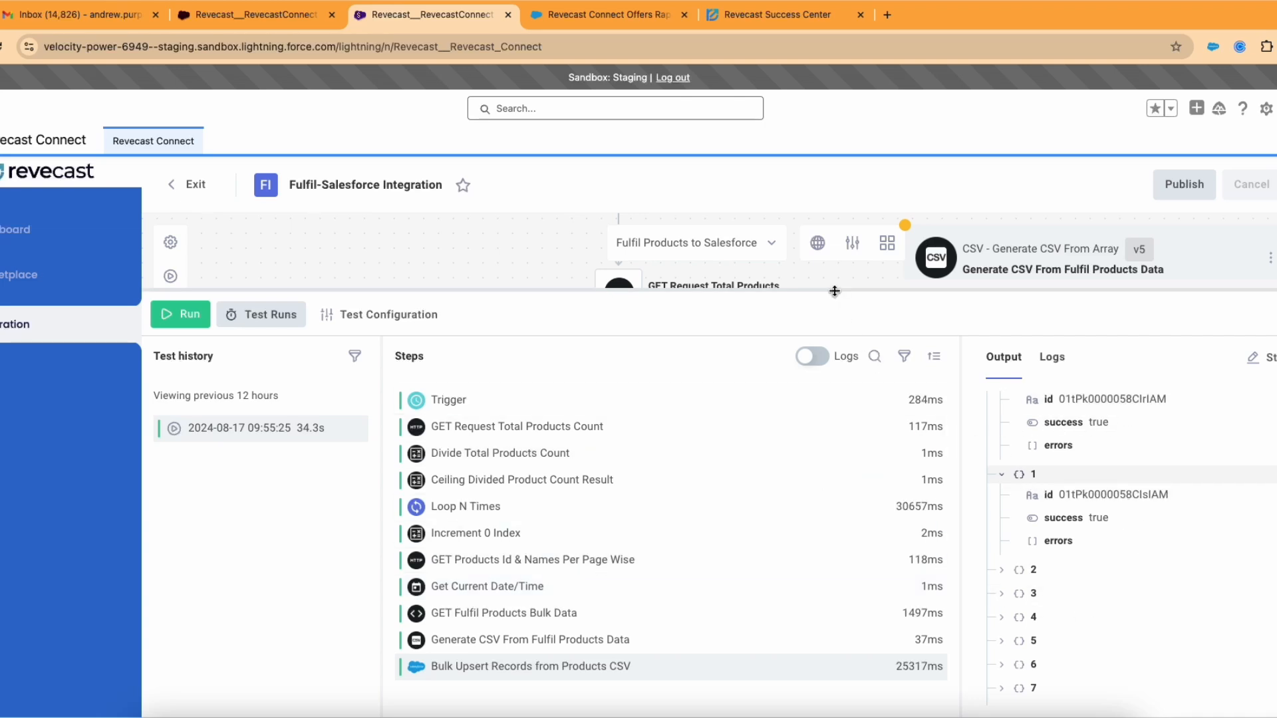
left_click_drag(834, 290, 806, 583)
Step: Show Generate CSV's Input Array reference: GET Fulfil Products Bulk Data, path results
scroll(817, 457, "up", 2)
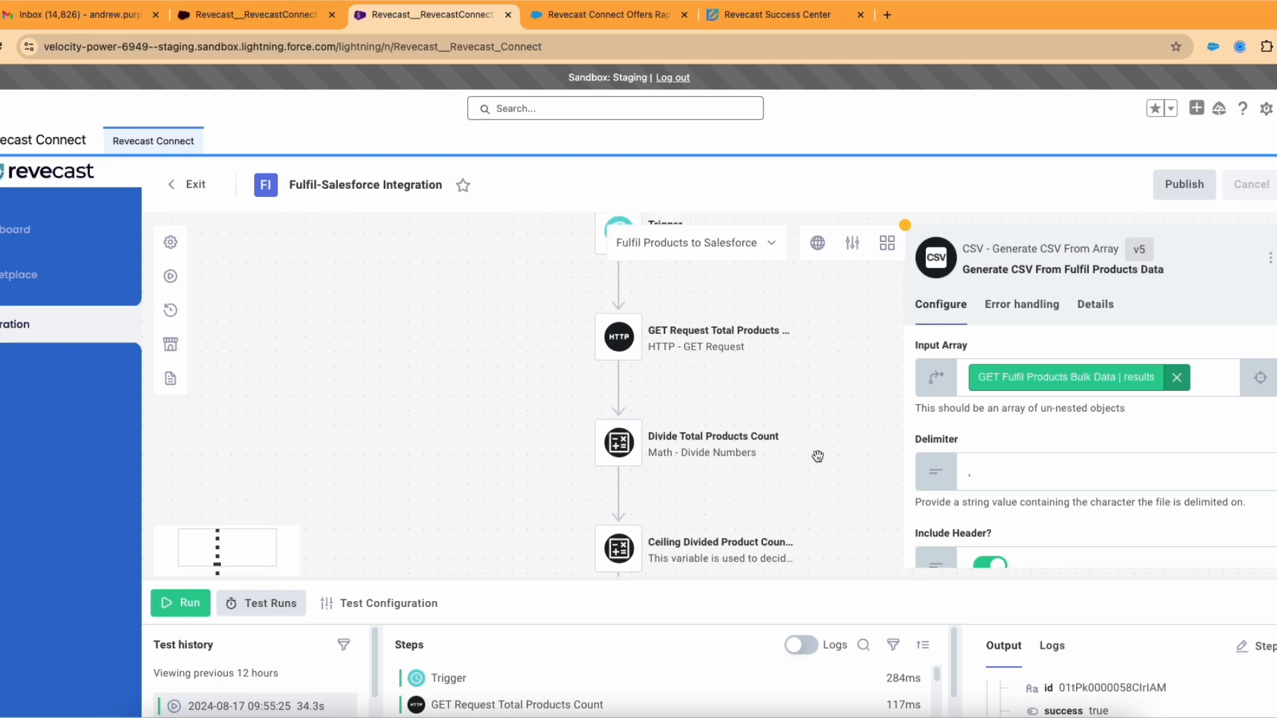
scroll(818, 456, "down", 2)
scroll(817, 457, "down", 5)
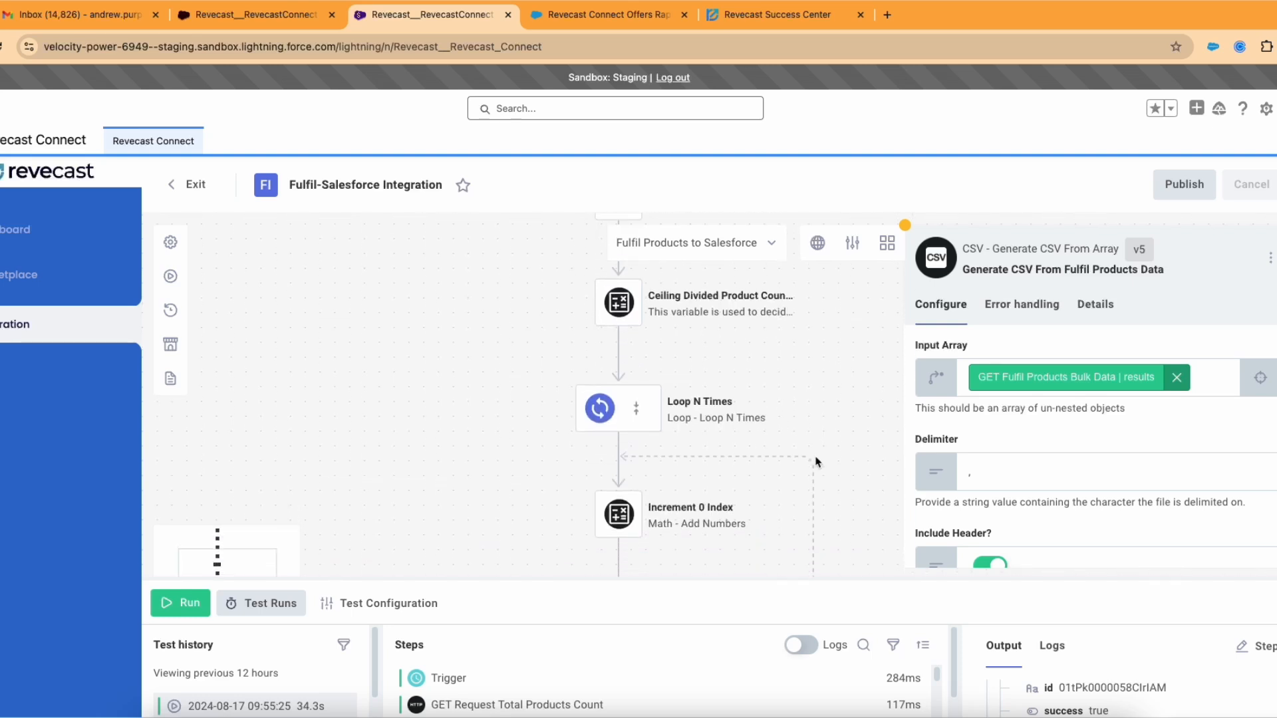
scroll(817, 459, "down", 5)
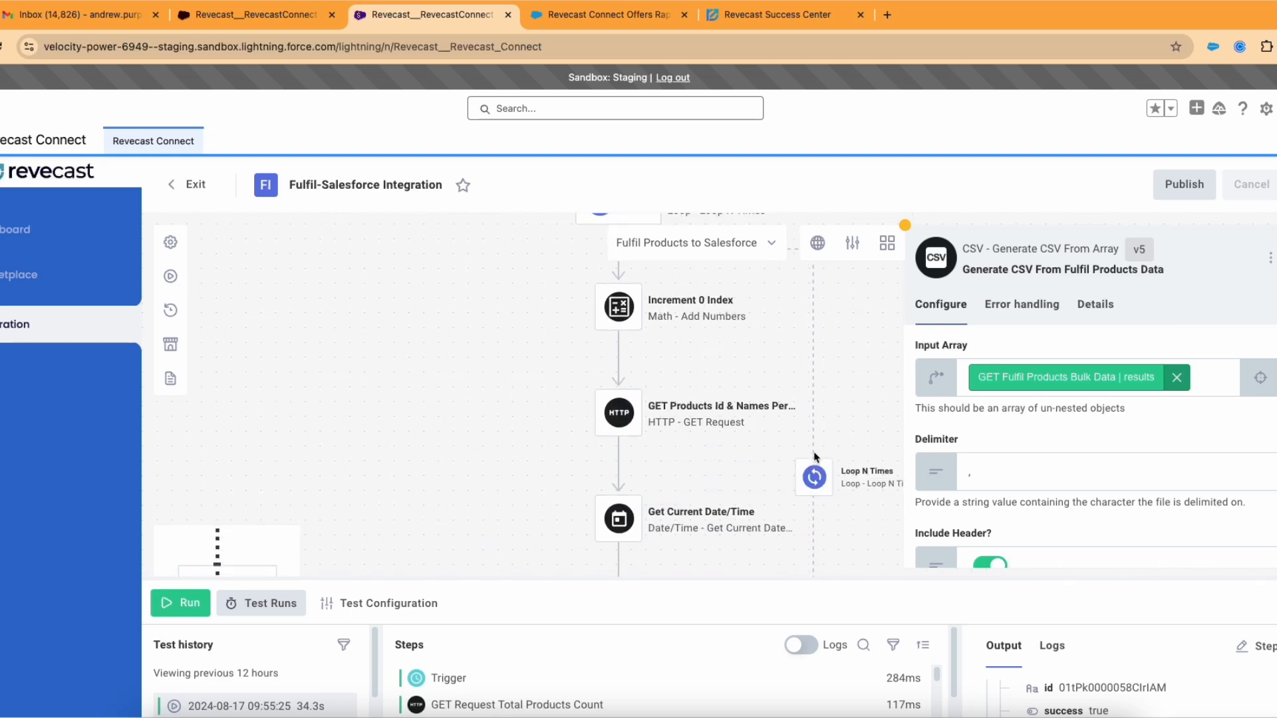
scroll(815, 456, "down", 1)
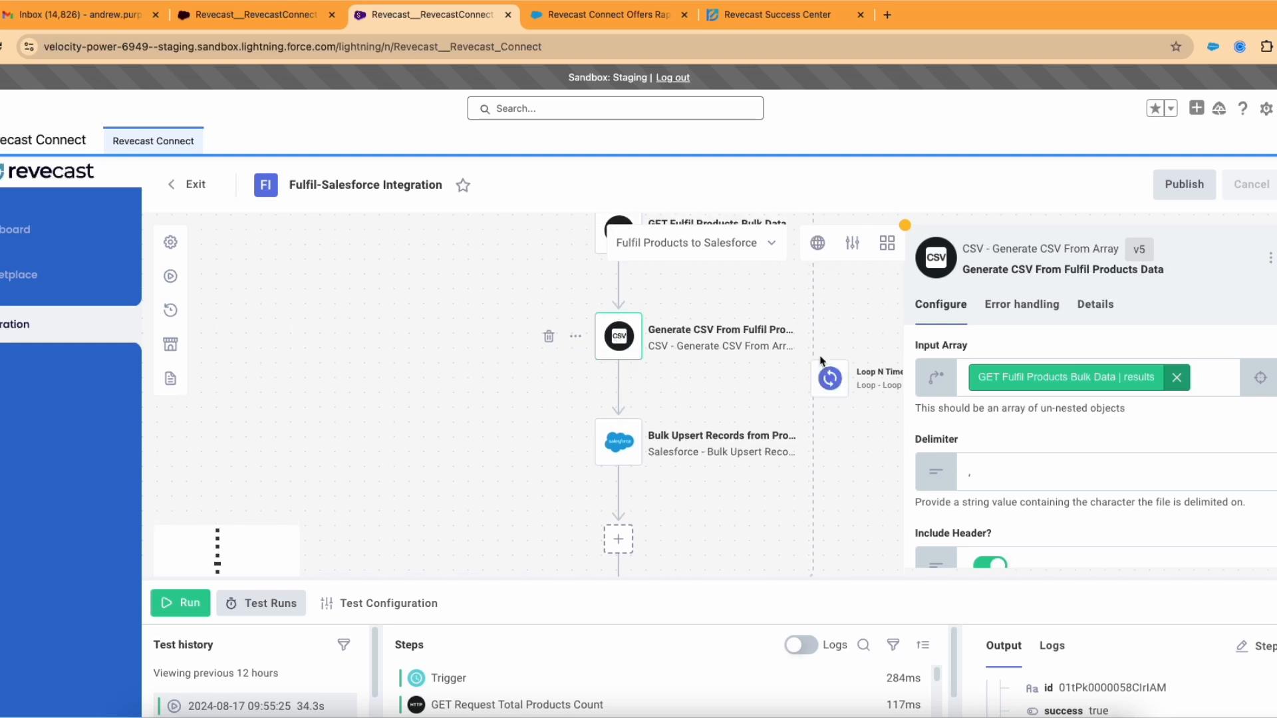
scroll(998, 394, "down", 1)
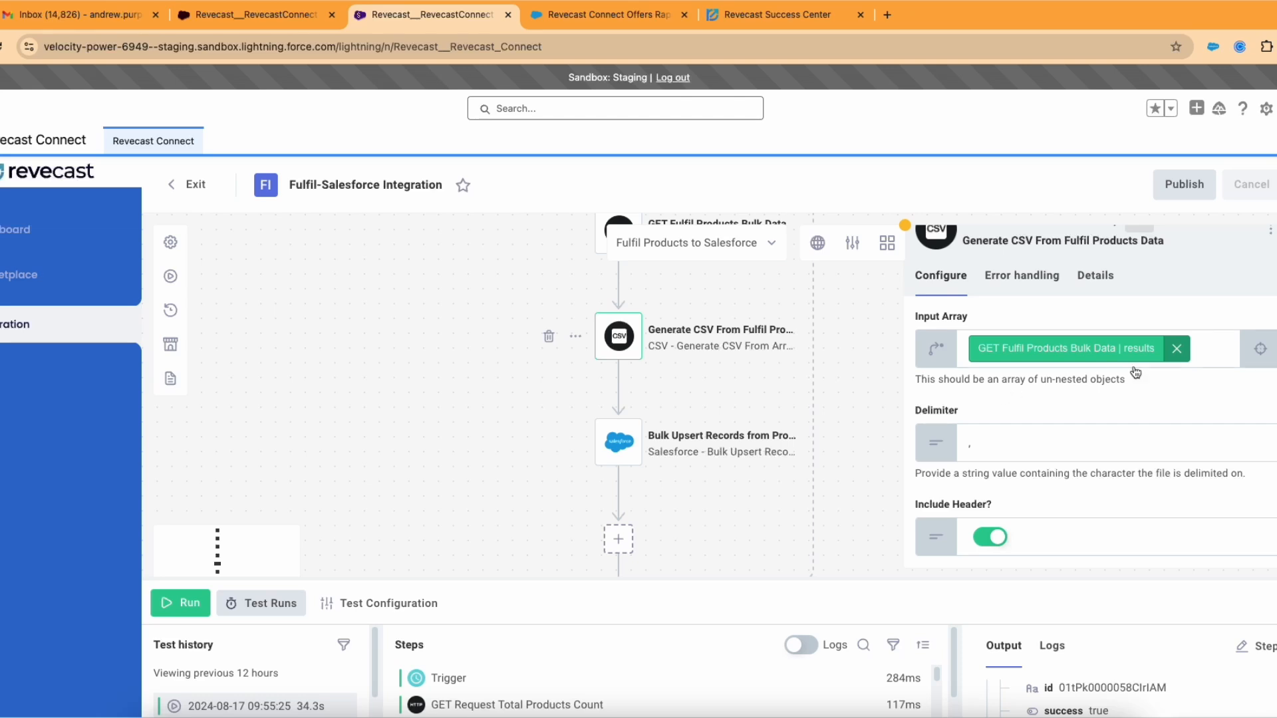
left_click(1200, 353)
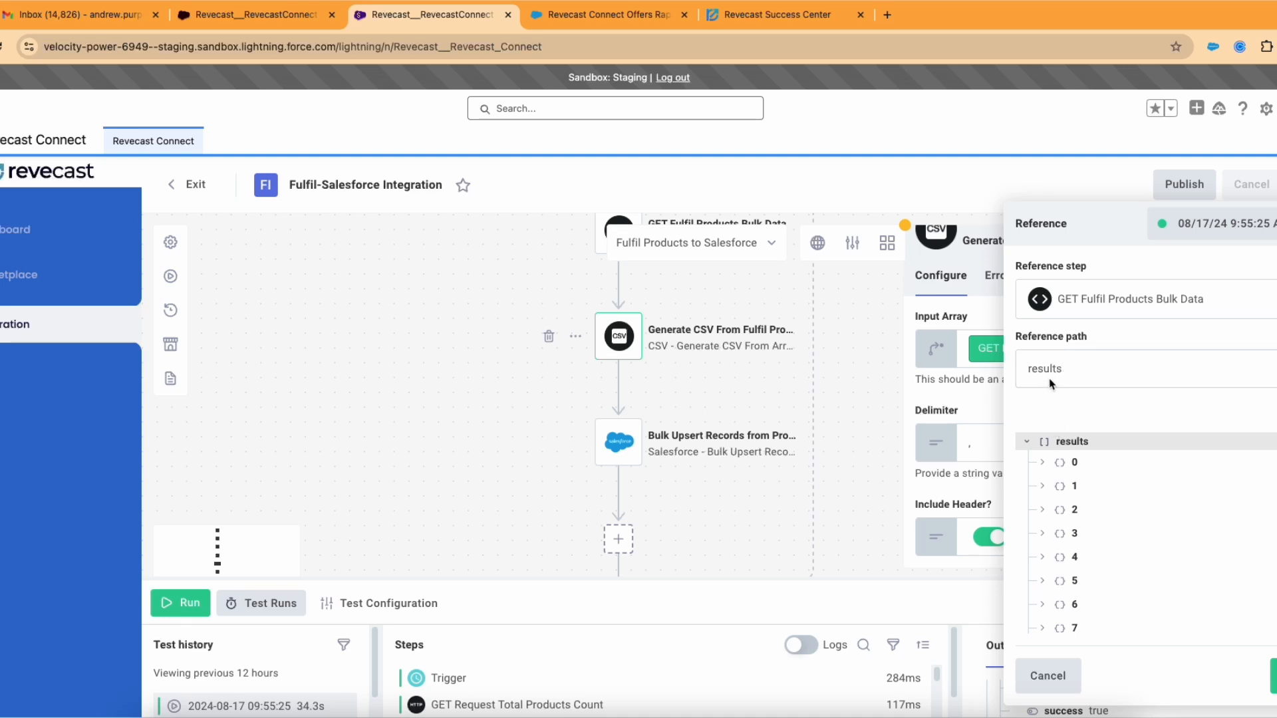
Step: Check the path suggestions and keep GET Fulfil Products Bulk Data as the Input Array's reference step
left_click(1073, 369)
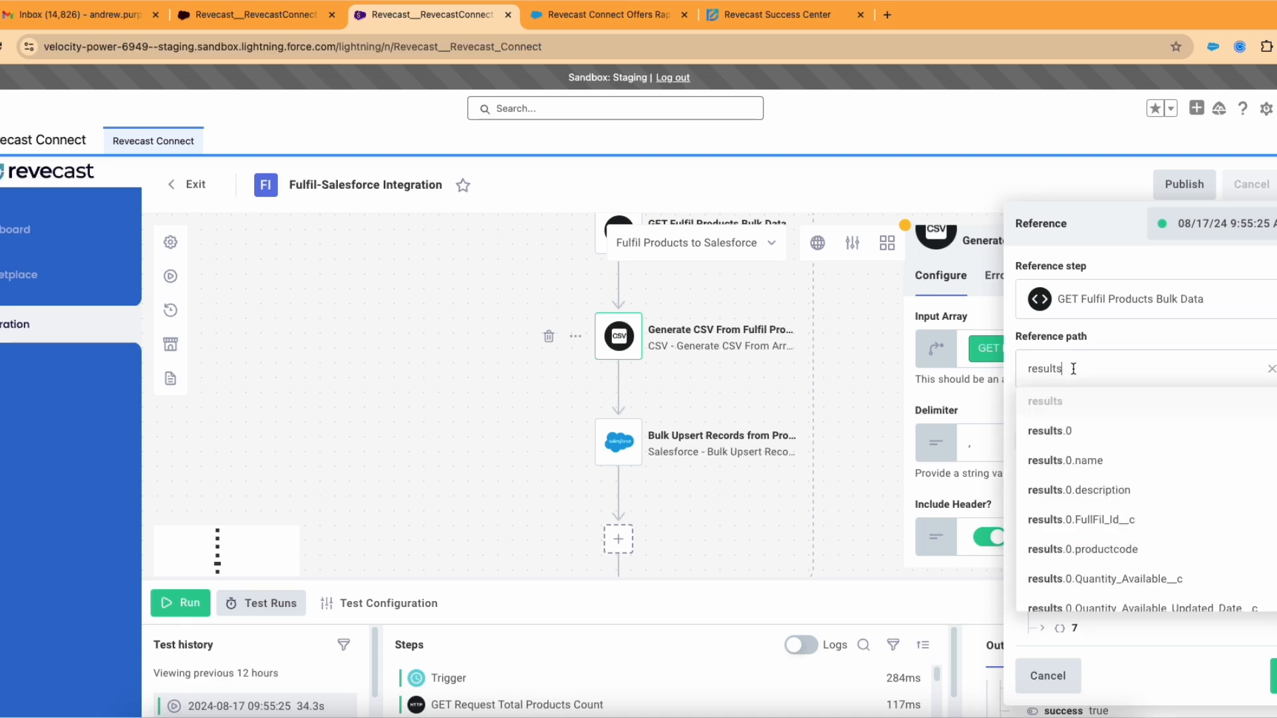
left_click(1112, 338)
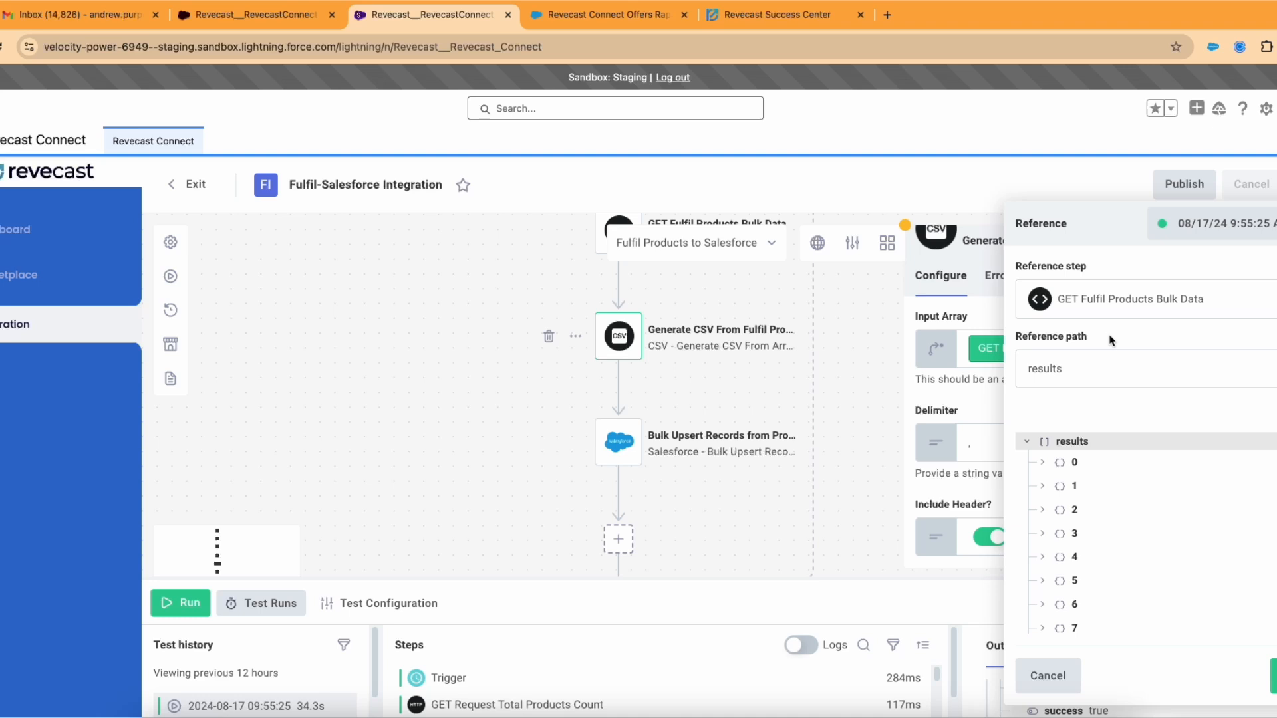
left_click(1028, 445)
left_click(1084, 299)
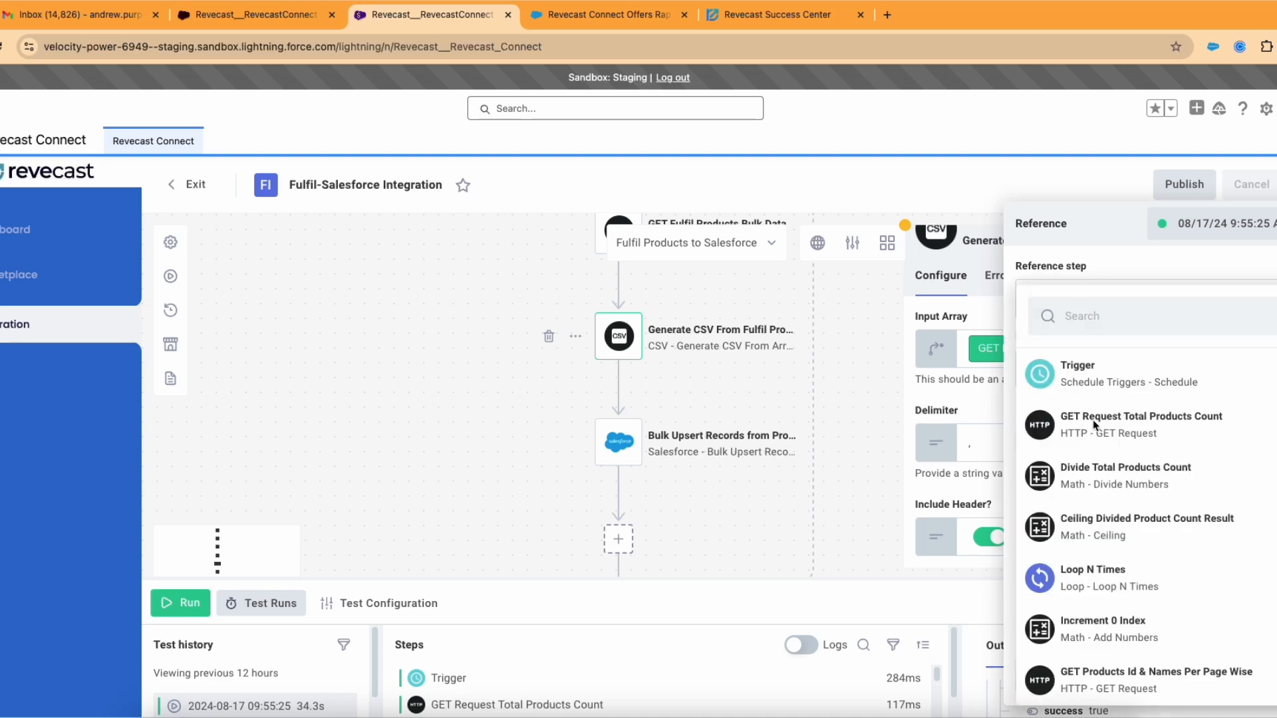
left_click(1114, 269)
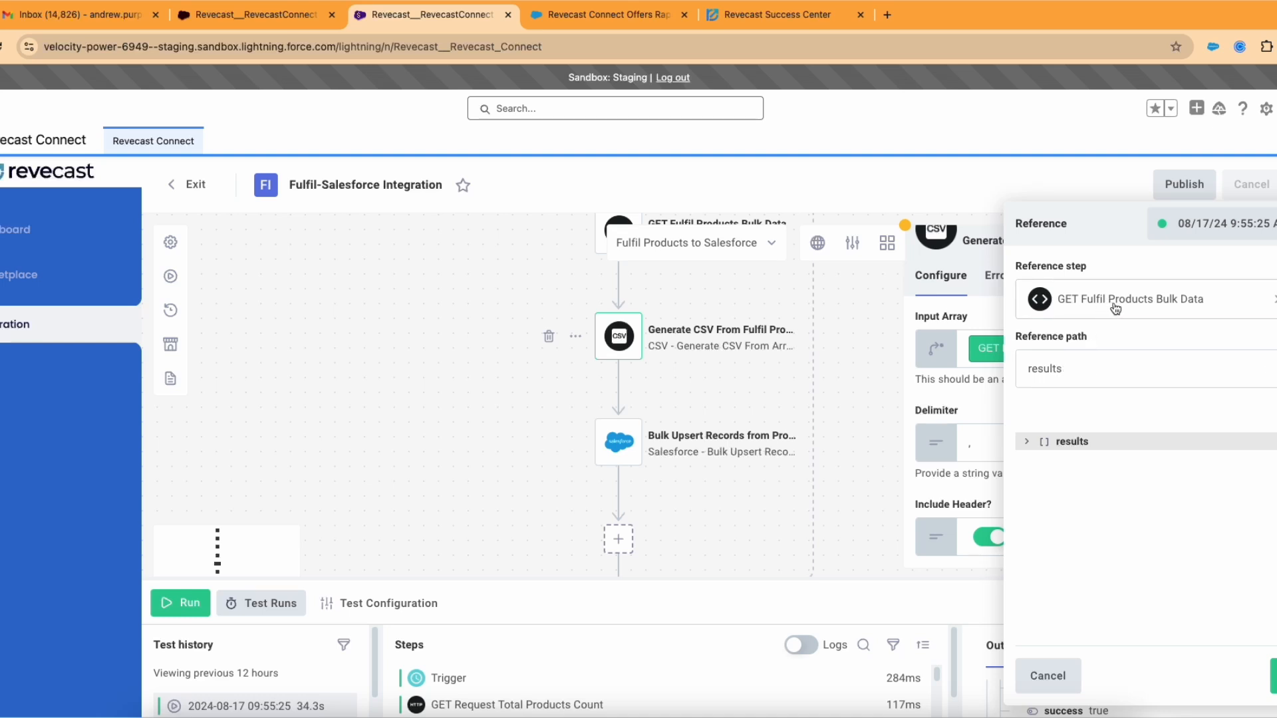
left_click(1055, 371)
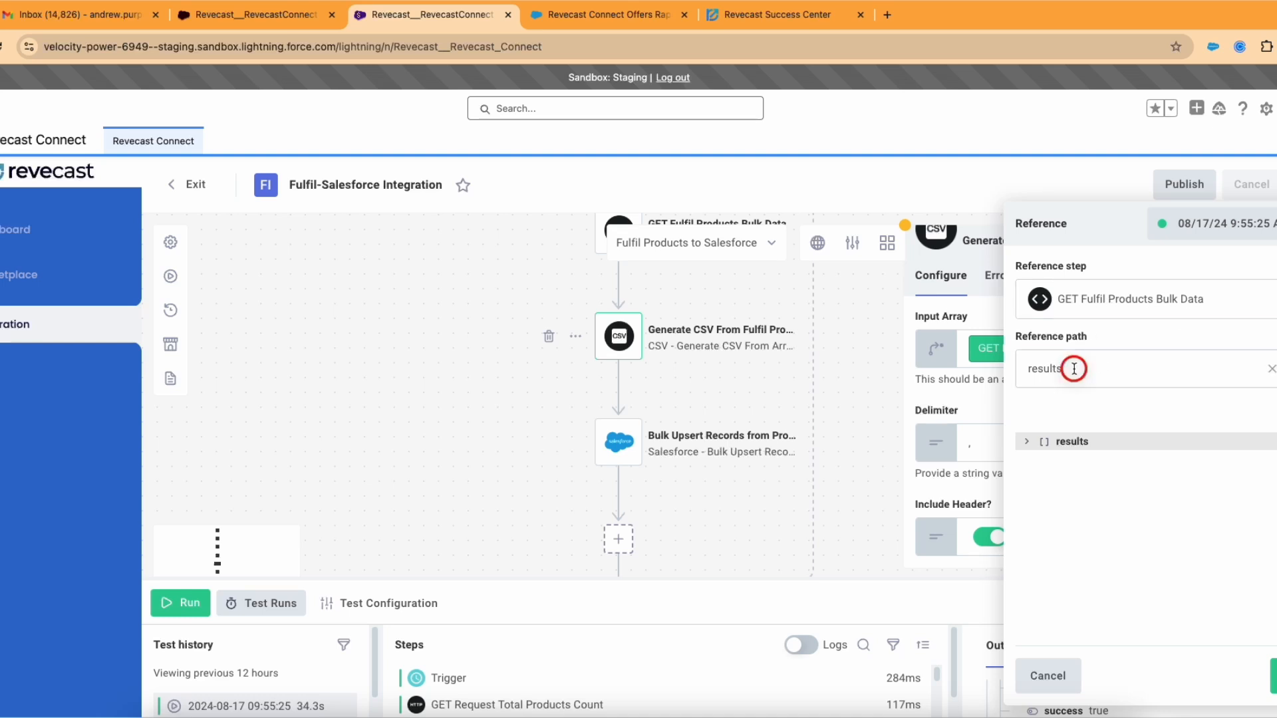
left_click(1141, 341)
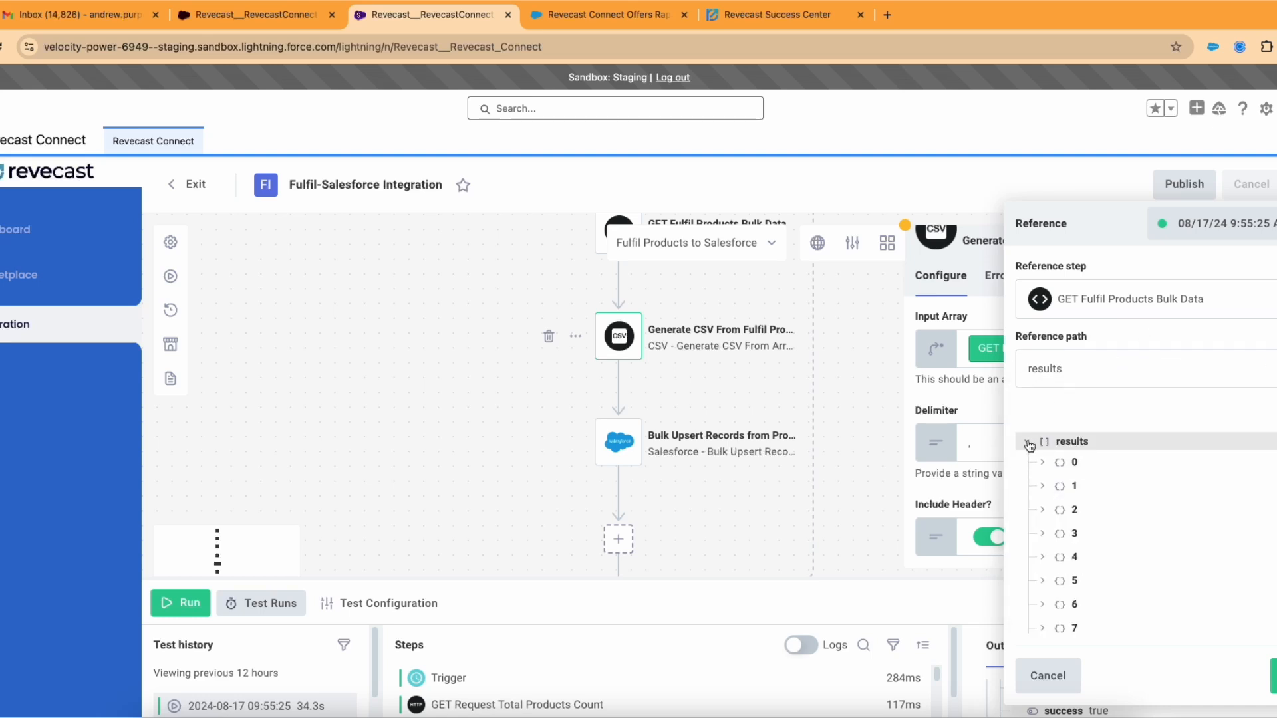
Step: Re-expand the results tree and save the Input Array as GET Fulfil Products Bulk Data | results
left_click(1074, 364)
left_click_drag(1073, 365, 1034, 364)
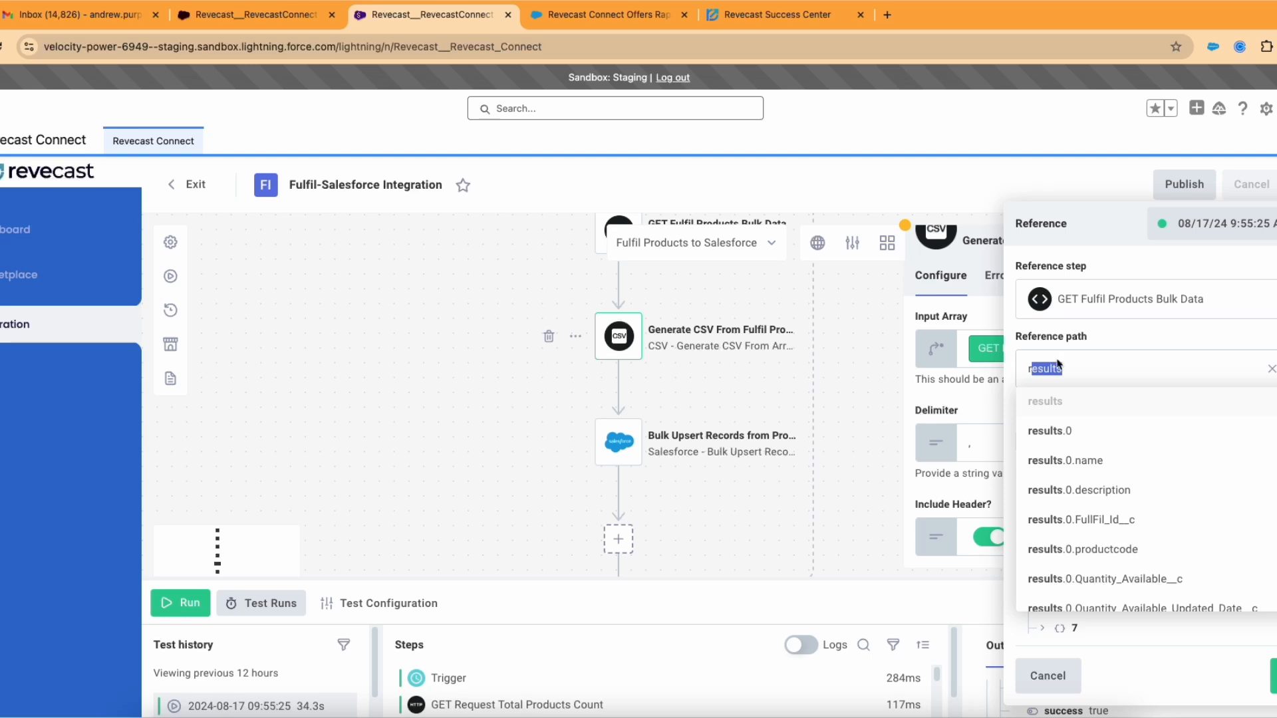
left_click(1122, 336)
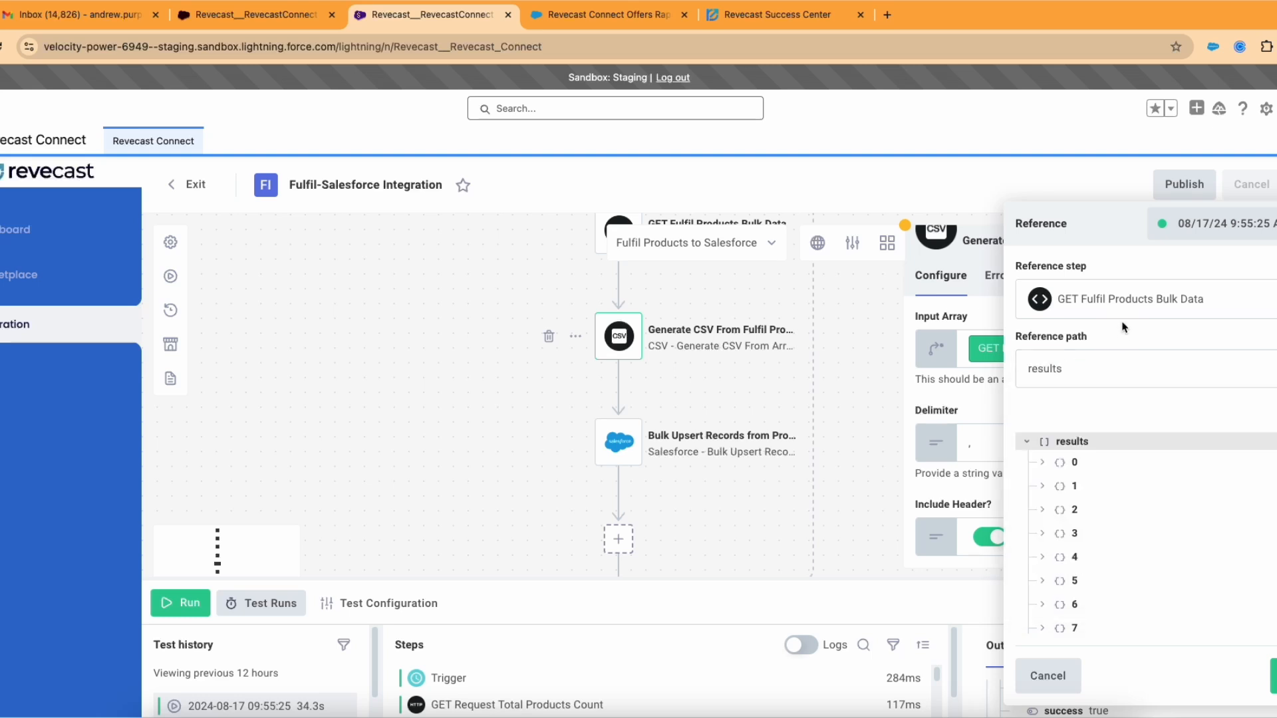
left_click(1064, 443)
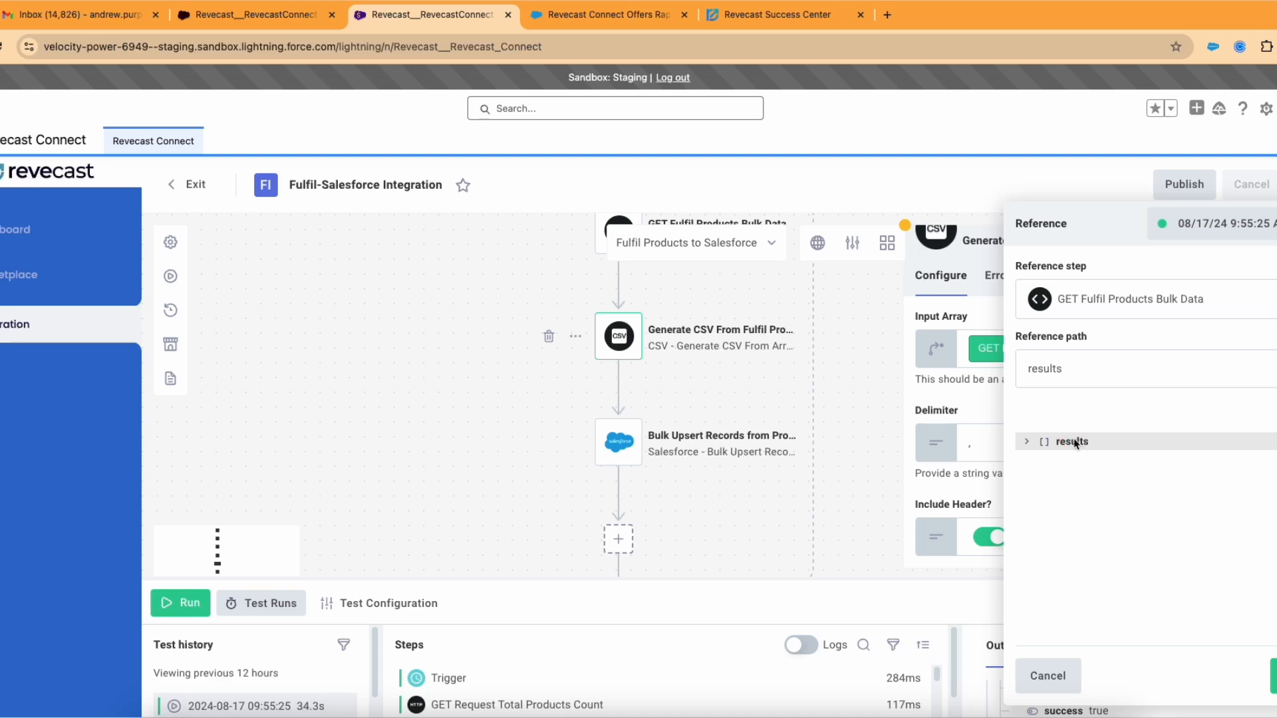
left_click(1072, 442)
left_click(1272, 676)
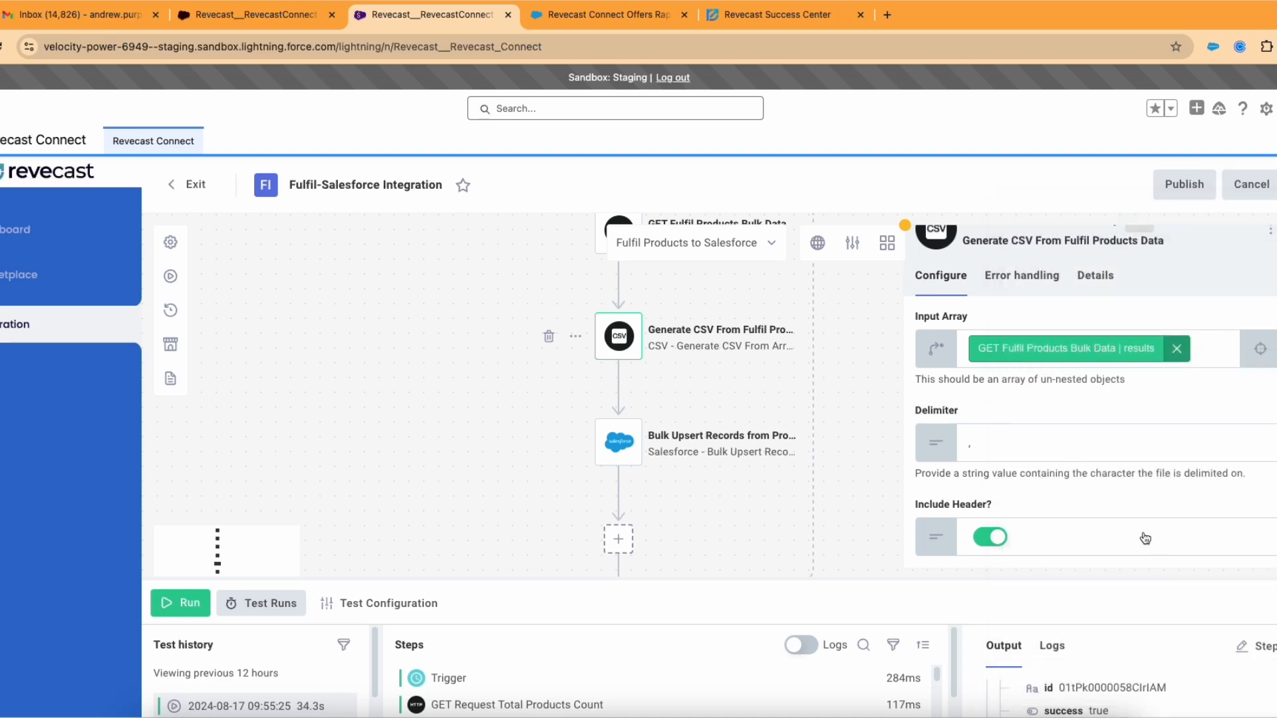
left_click(1099, 349)
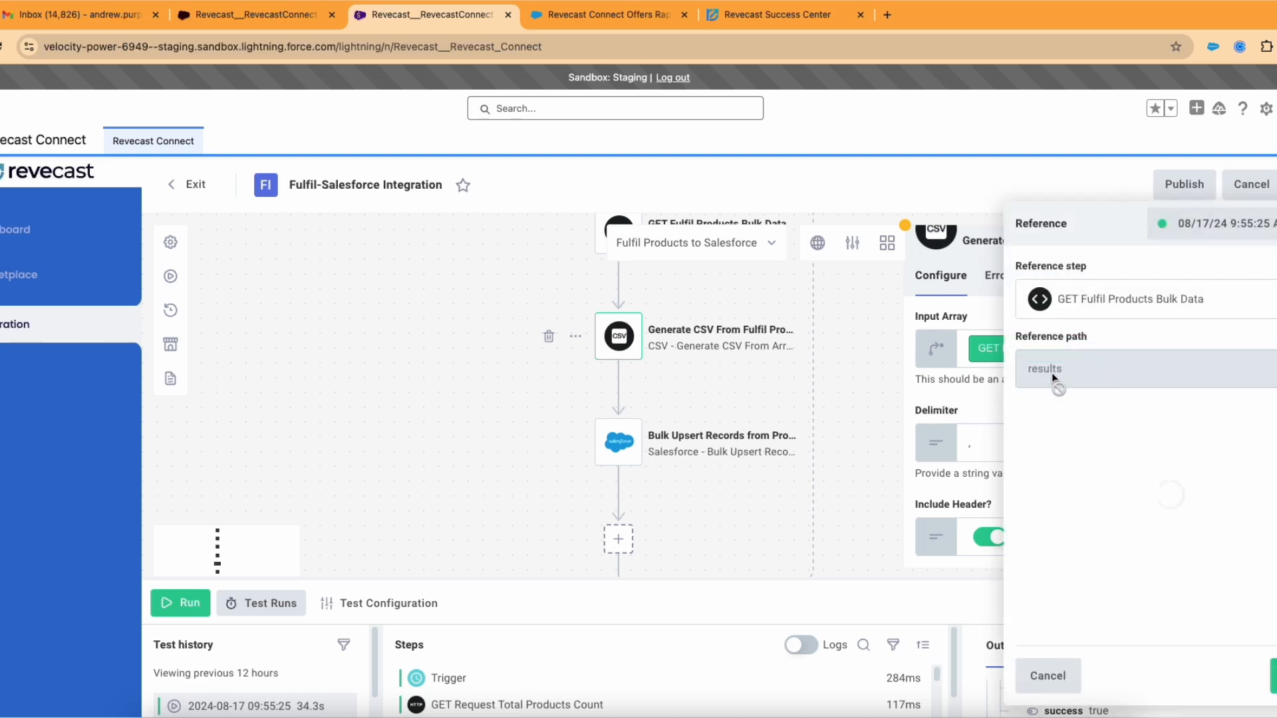
left_click(1042, 464)
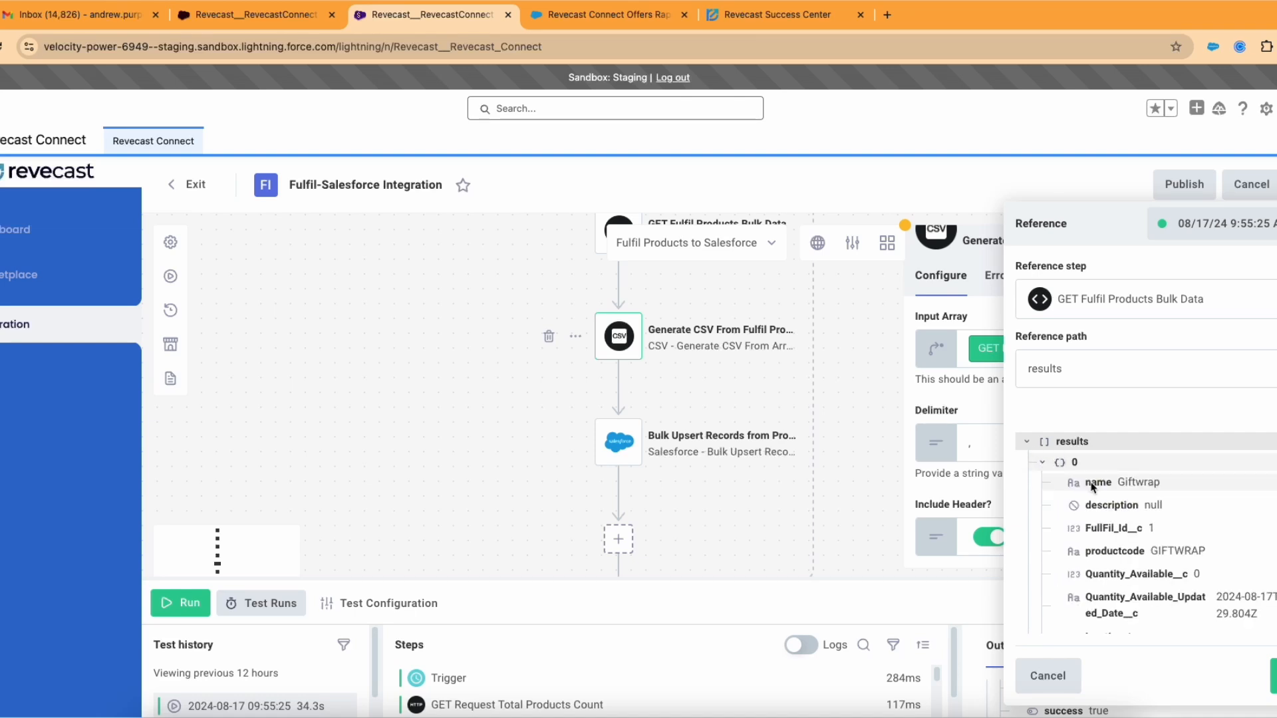
left_click(1092, 485)
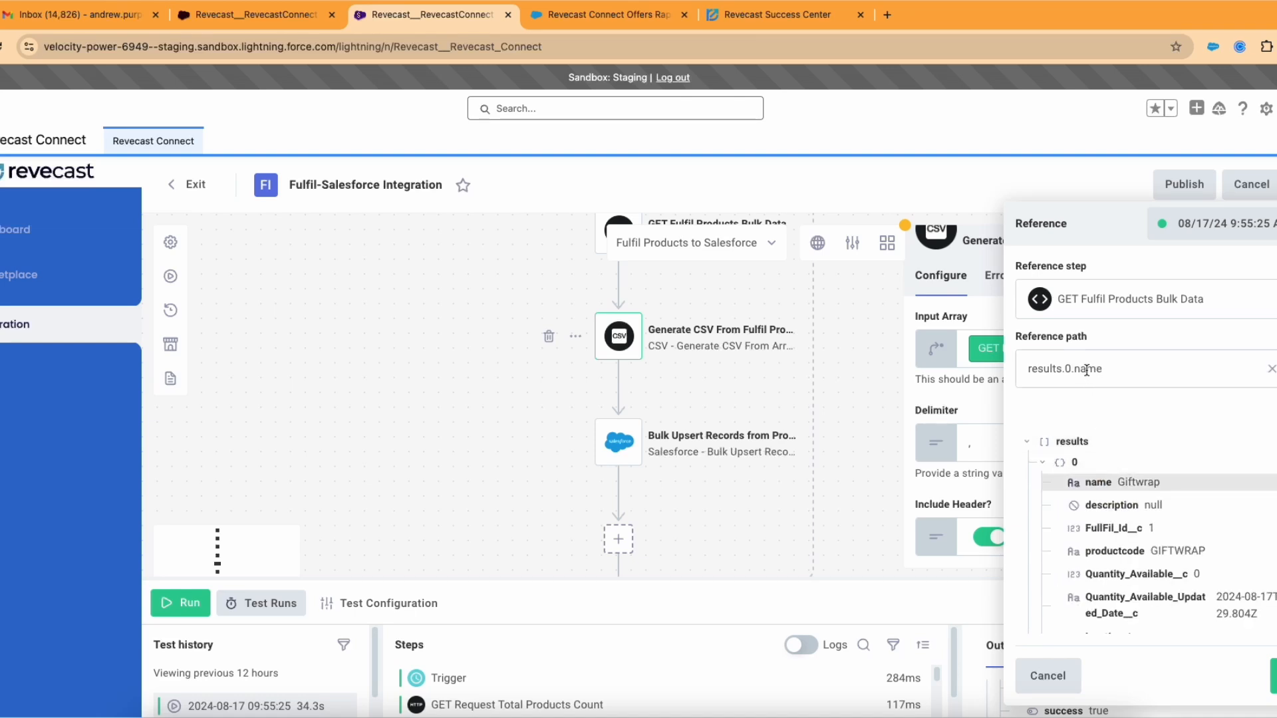
left_click_drag(1100, 369, 1082, 392)
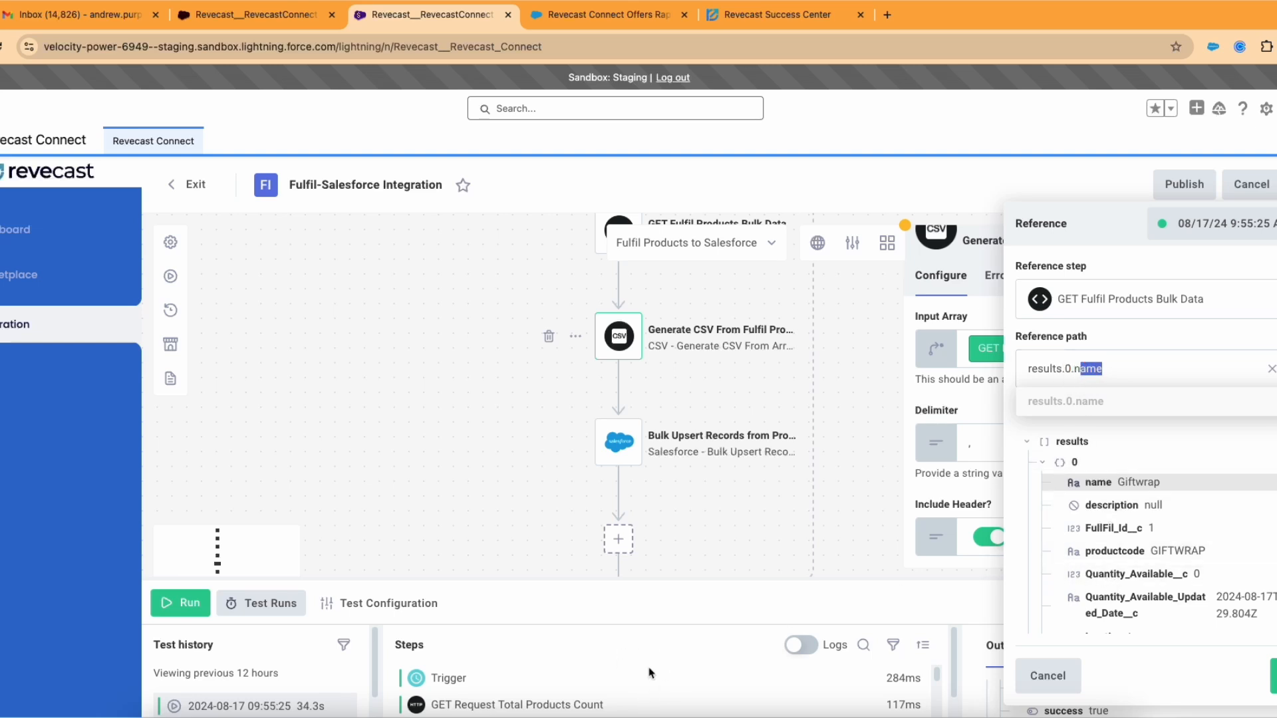
left_click(1073, 441)
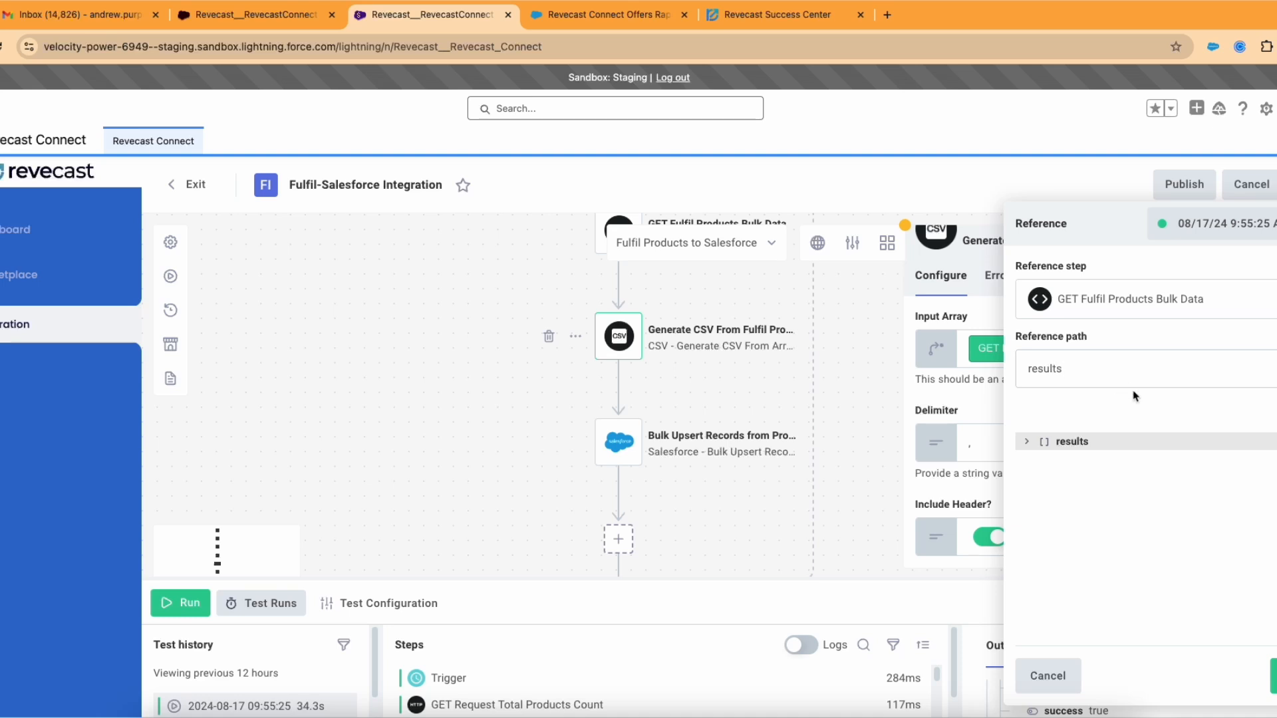
left_click(1273, 676)
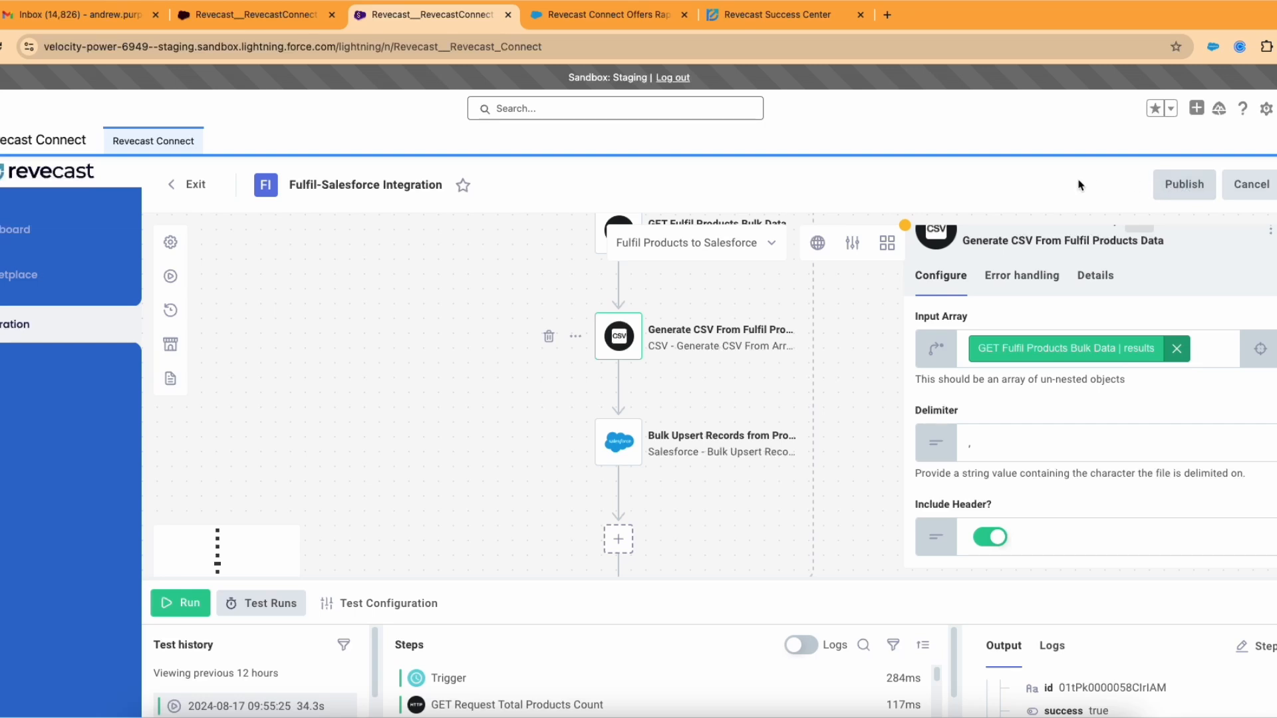
Step: Save & Publish version 38 with the Marketplace version toggle switched on
left_click(1179, 194)
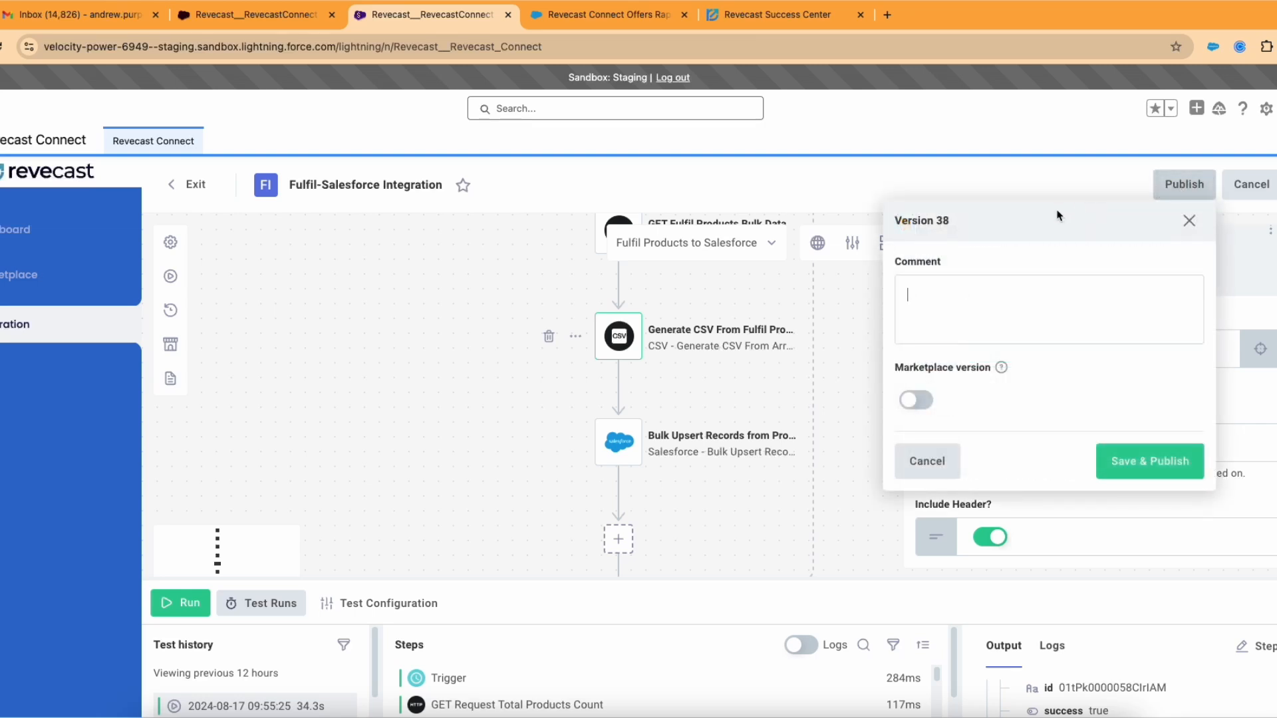
left_click(917, 401)
left_click_drag(893, 369, 993, 373)
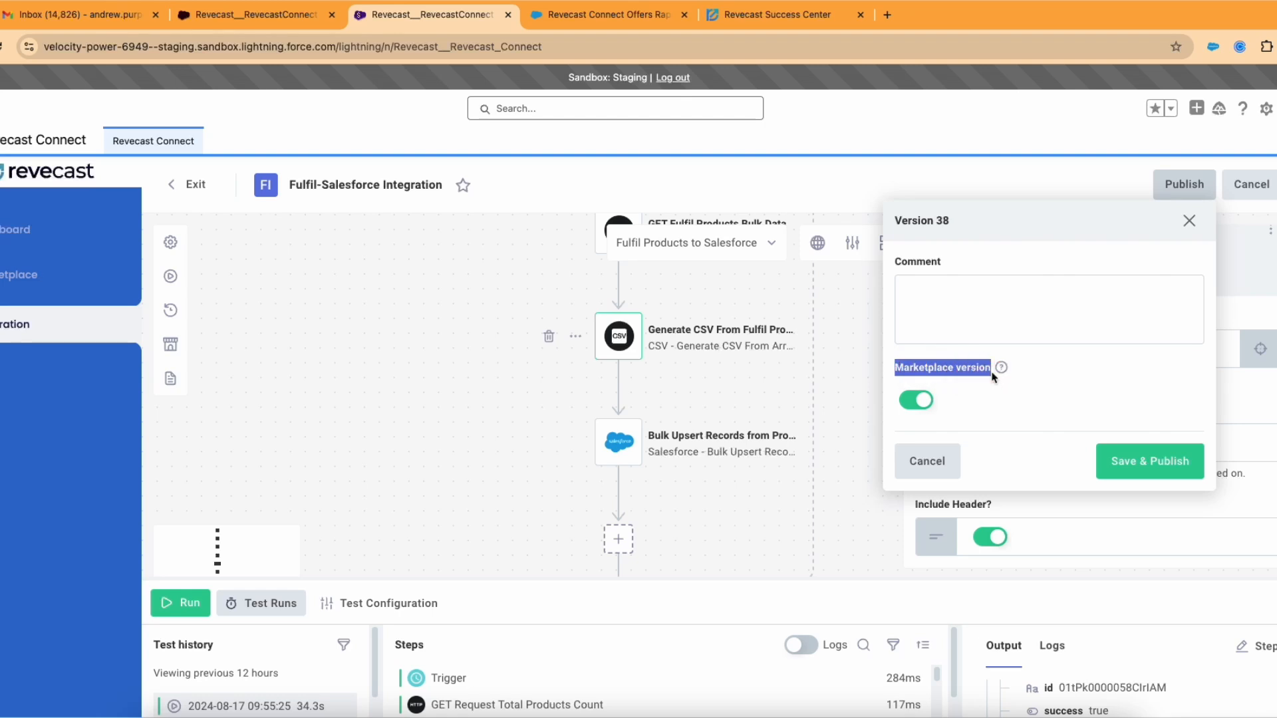
left_click(1162, 467)
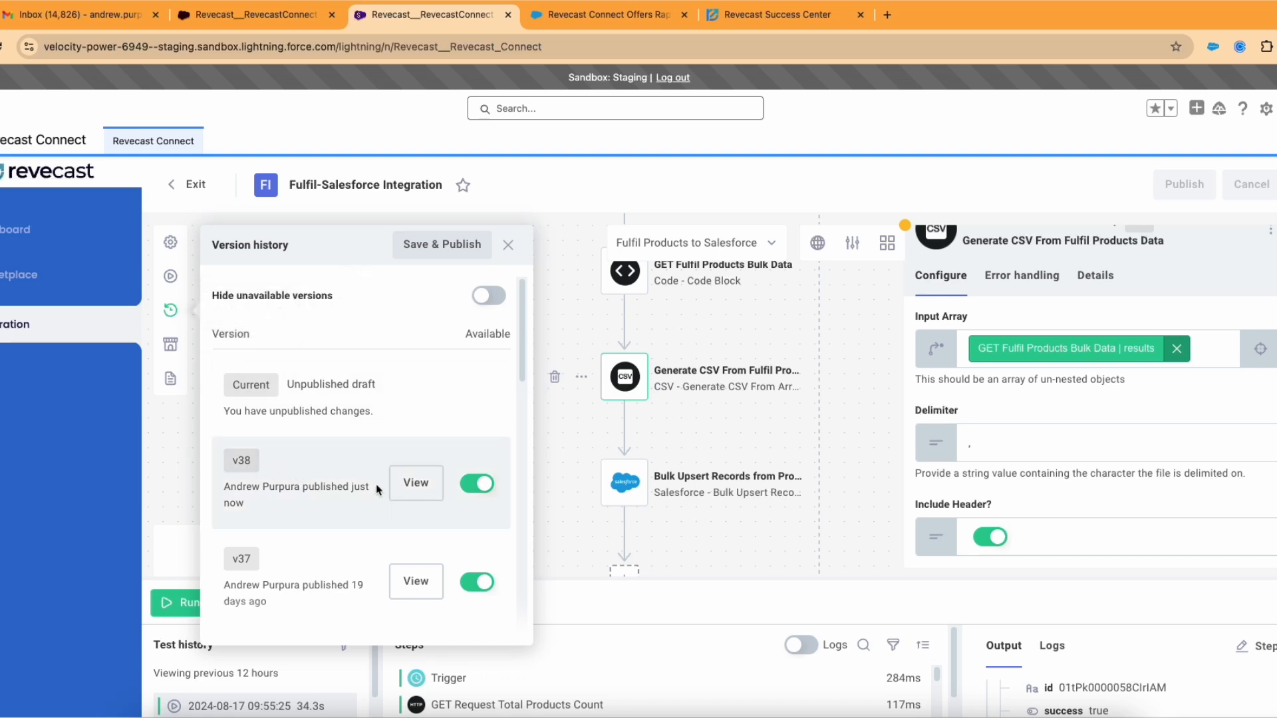
Step: Browse the Version history list and open a read-only preview of v37
scroll(369, 486, "down", 5)
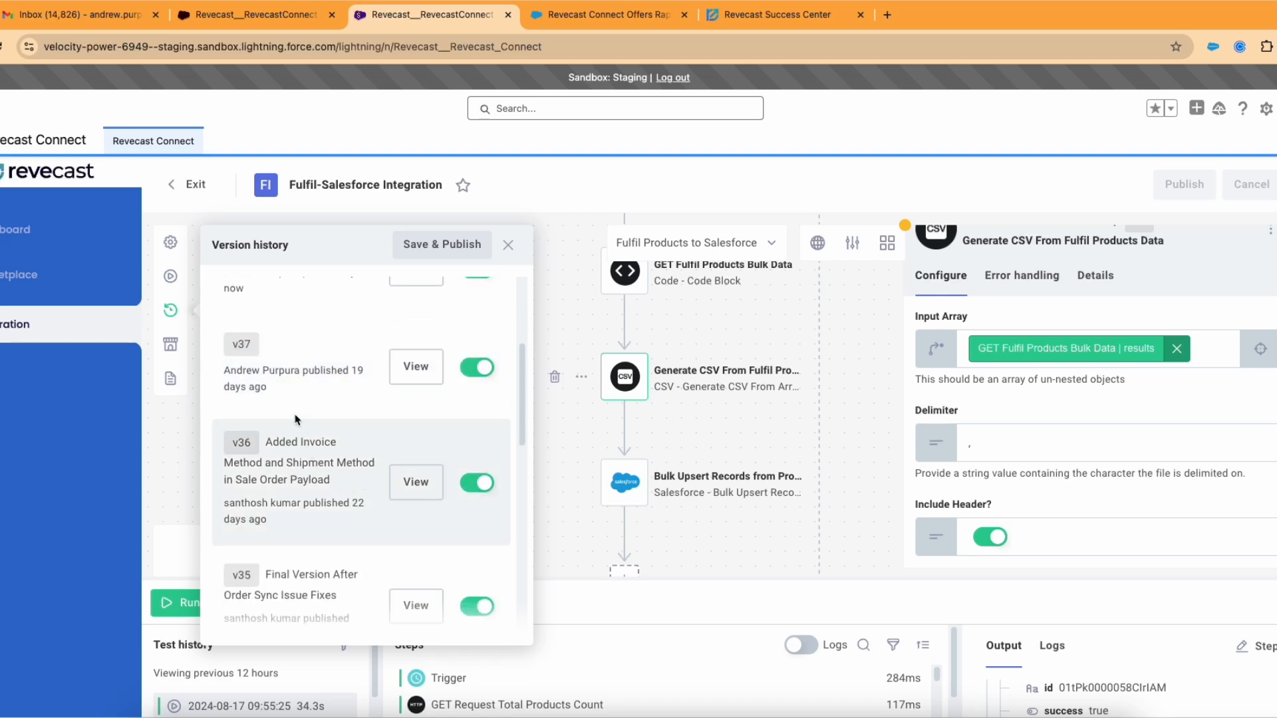
mouse_move(297, 519)
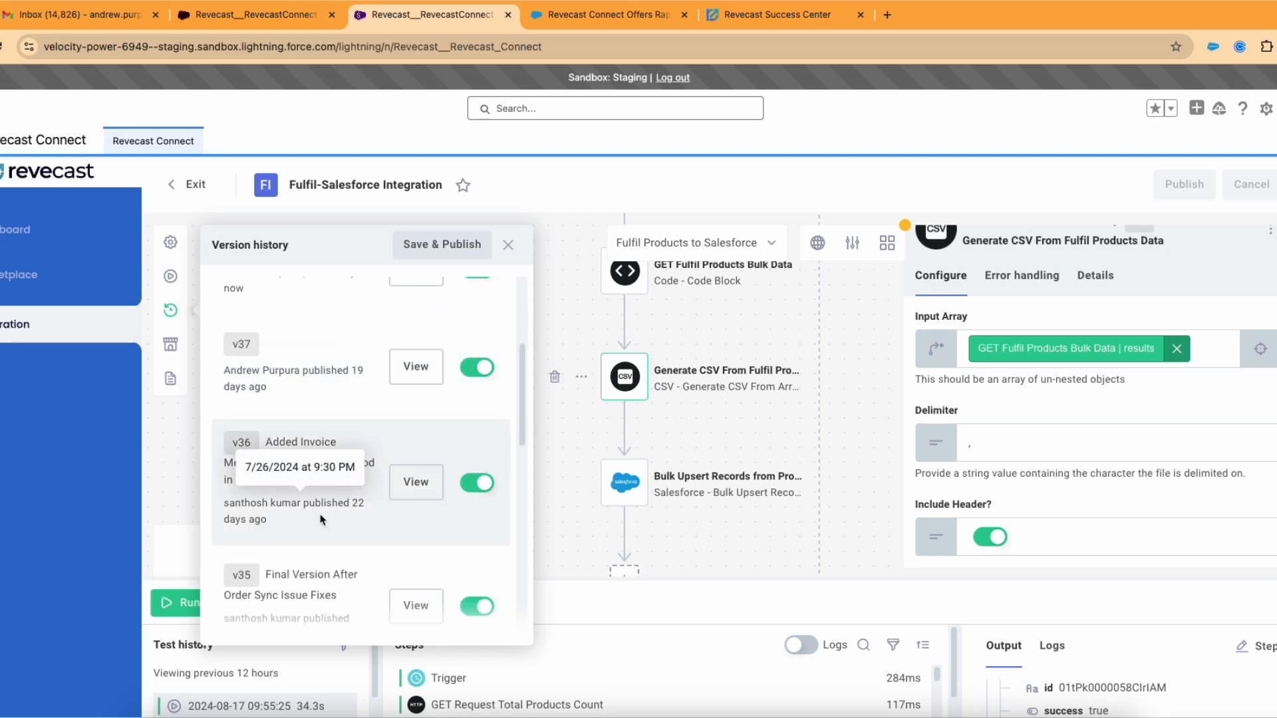
scroll(323, 508, "up", 3)
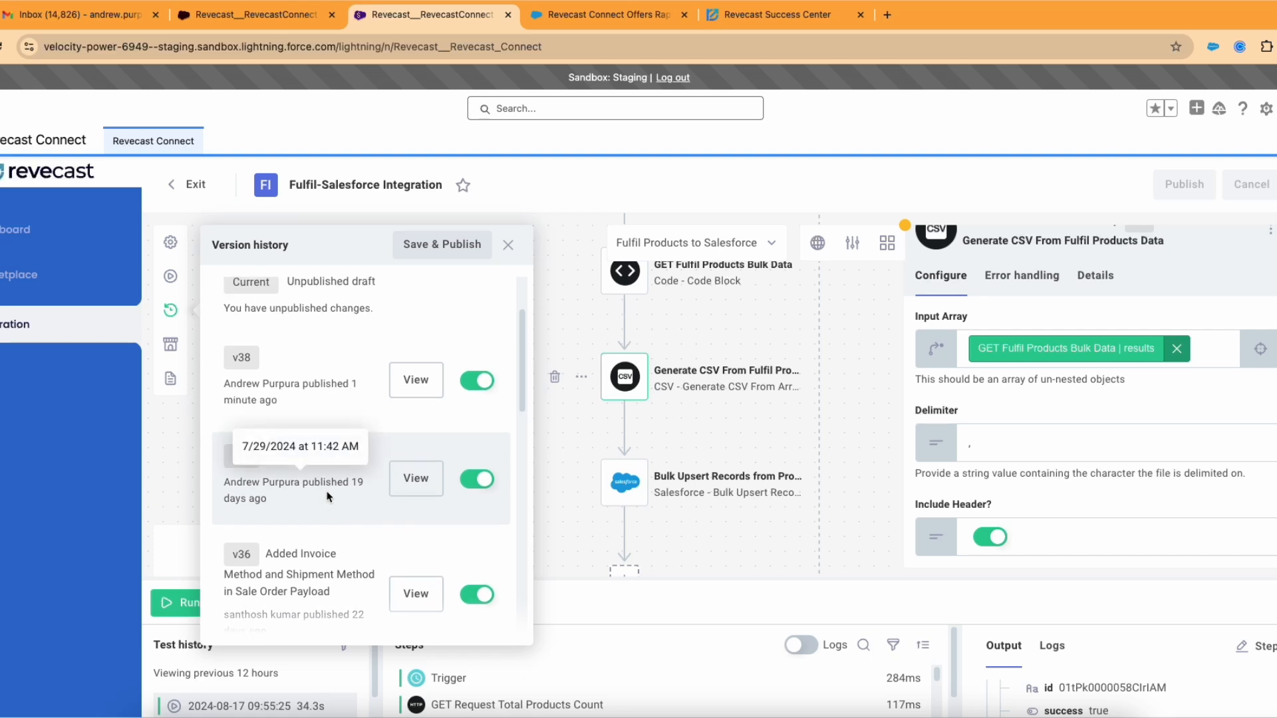
scroll(327, 494, "up", 1)
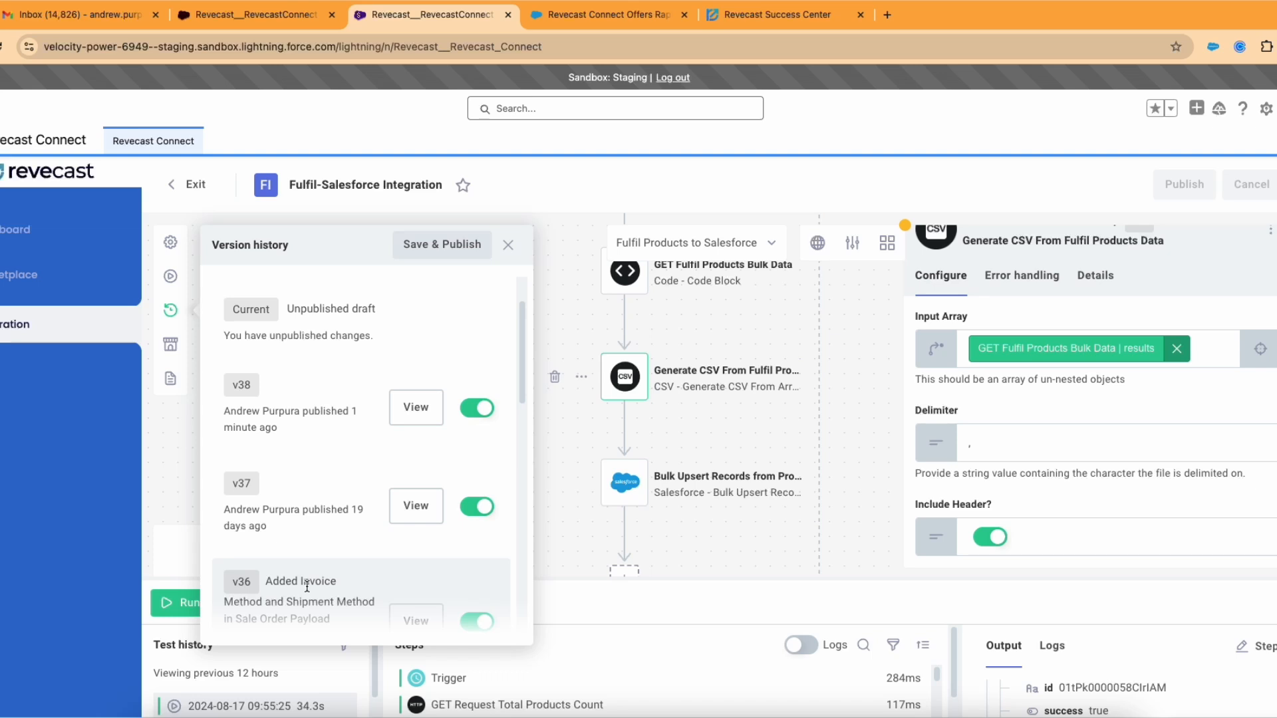
mouse_move(326, 492)
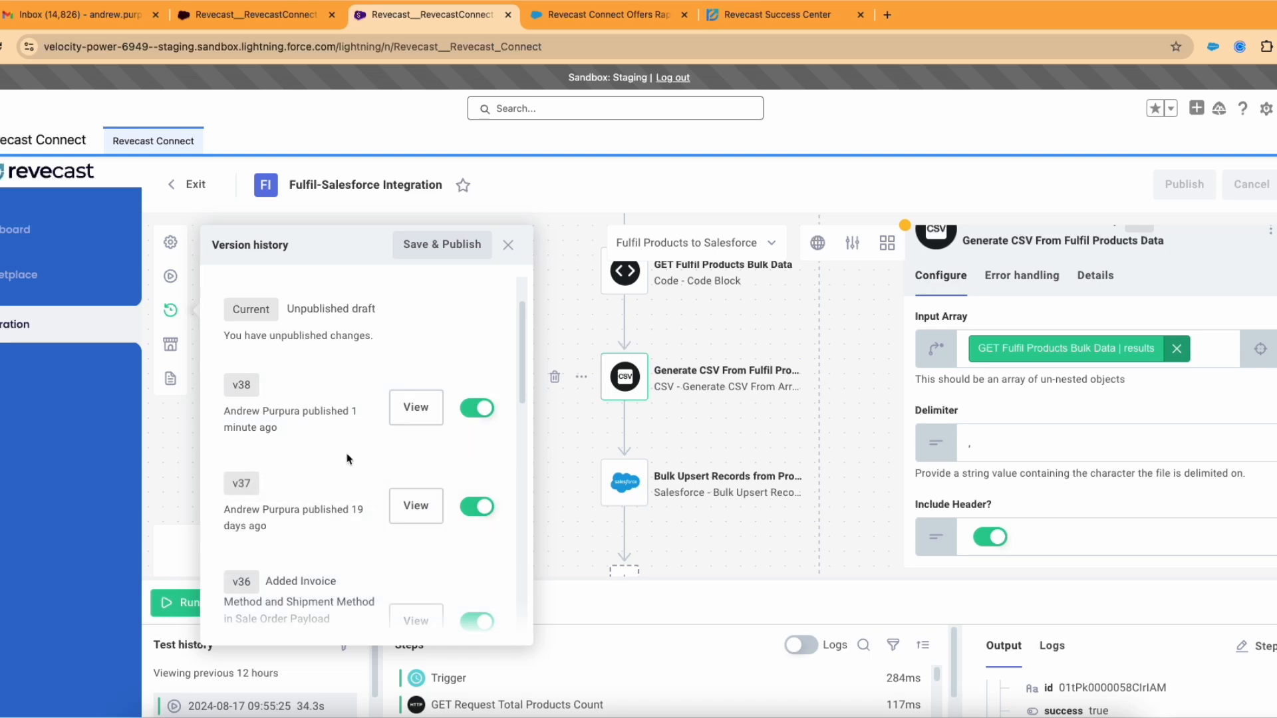
left_click(414, 506)
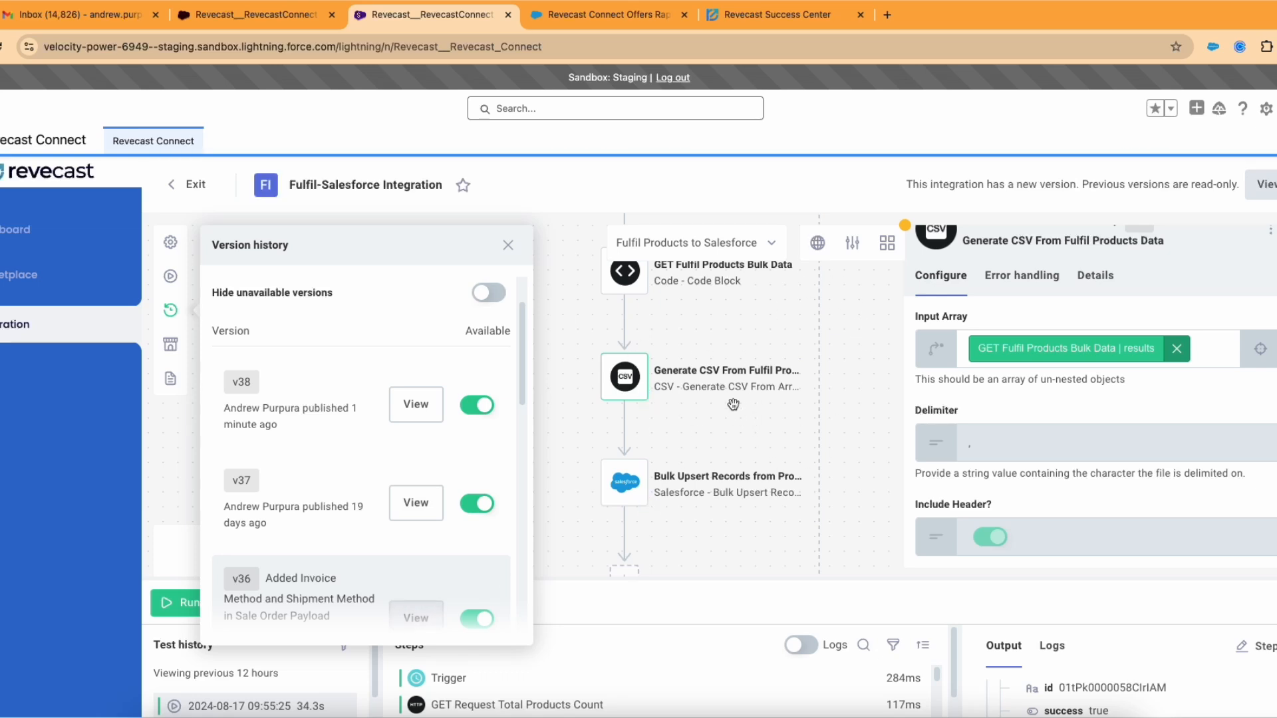
scroll(387, 453, "down", 4)
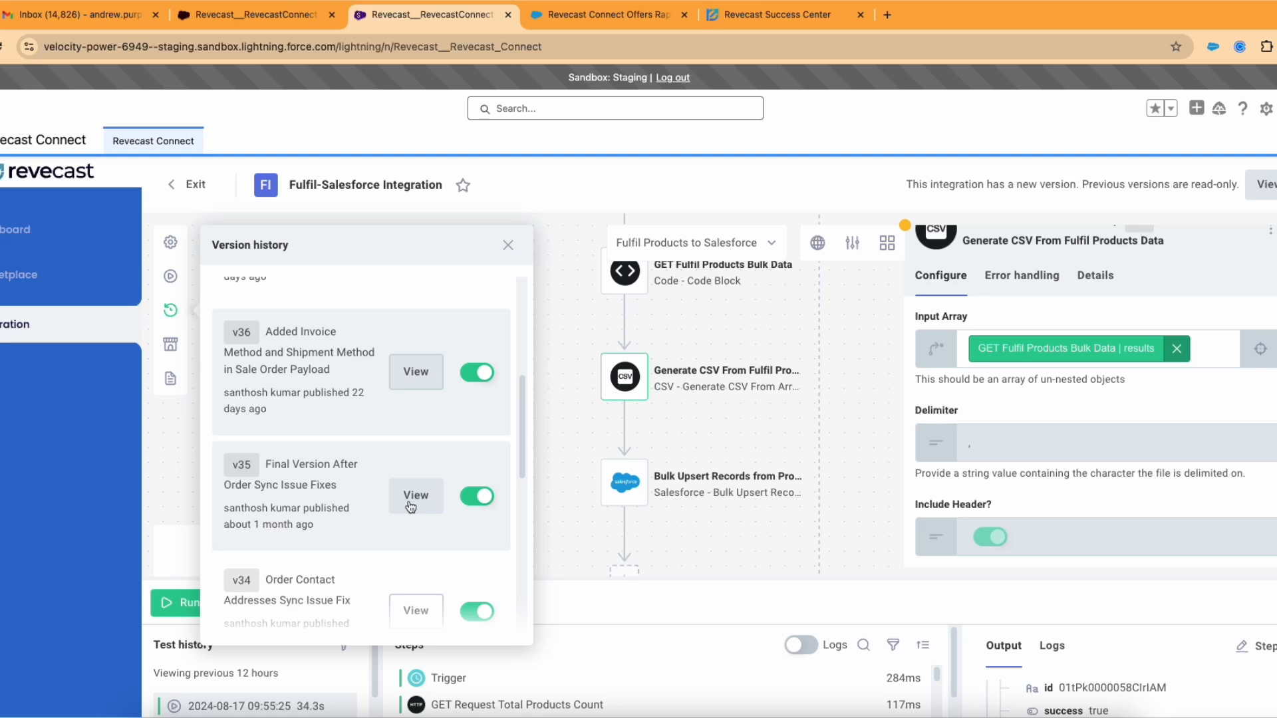
scroll(407, 476, "up", 5)
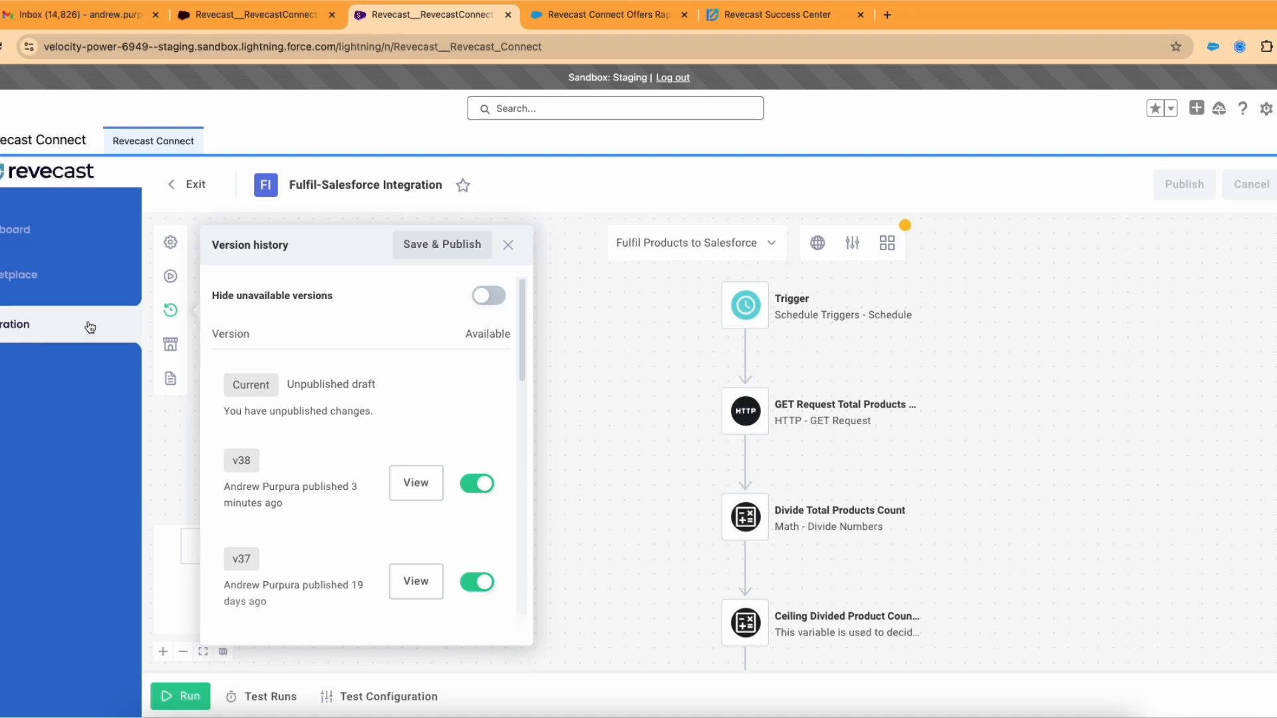
Step: From the Dashboard, view the Staging instance running v36, then go to the Marketplace
left_click(24, 236)
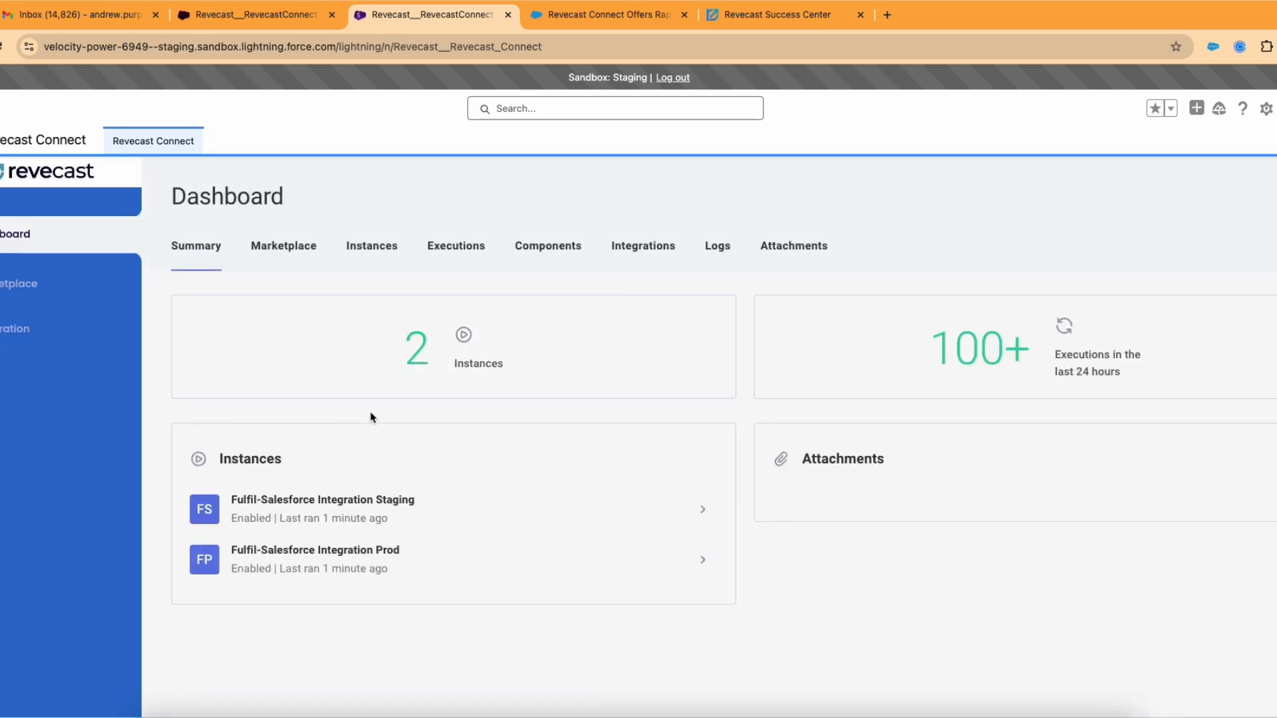
left_click(395, 500)
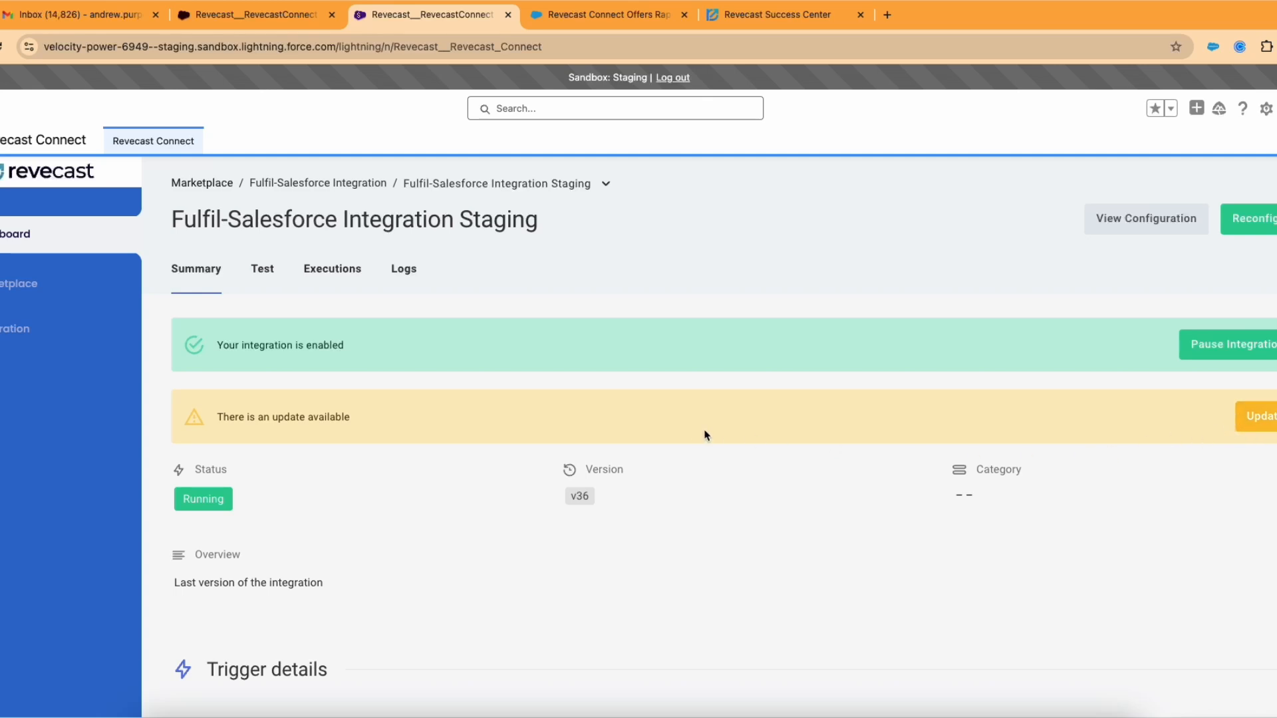
left_click(32, 290)
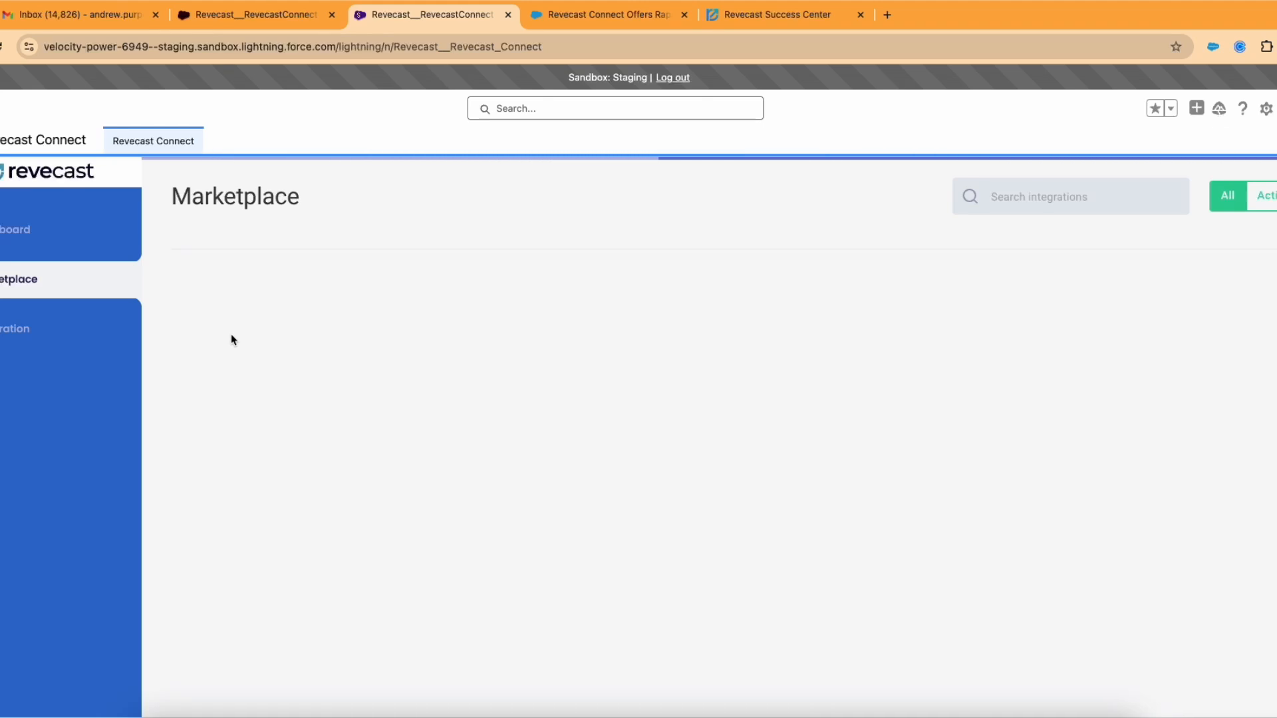
Step: Open the Fulfil-Salesforce Integration, check Prod actions, cancel Staging Reconfigure, then open Logs
left_click(336, 364)
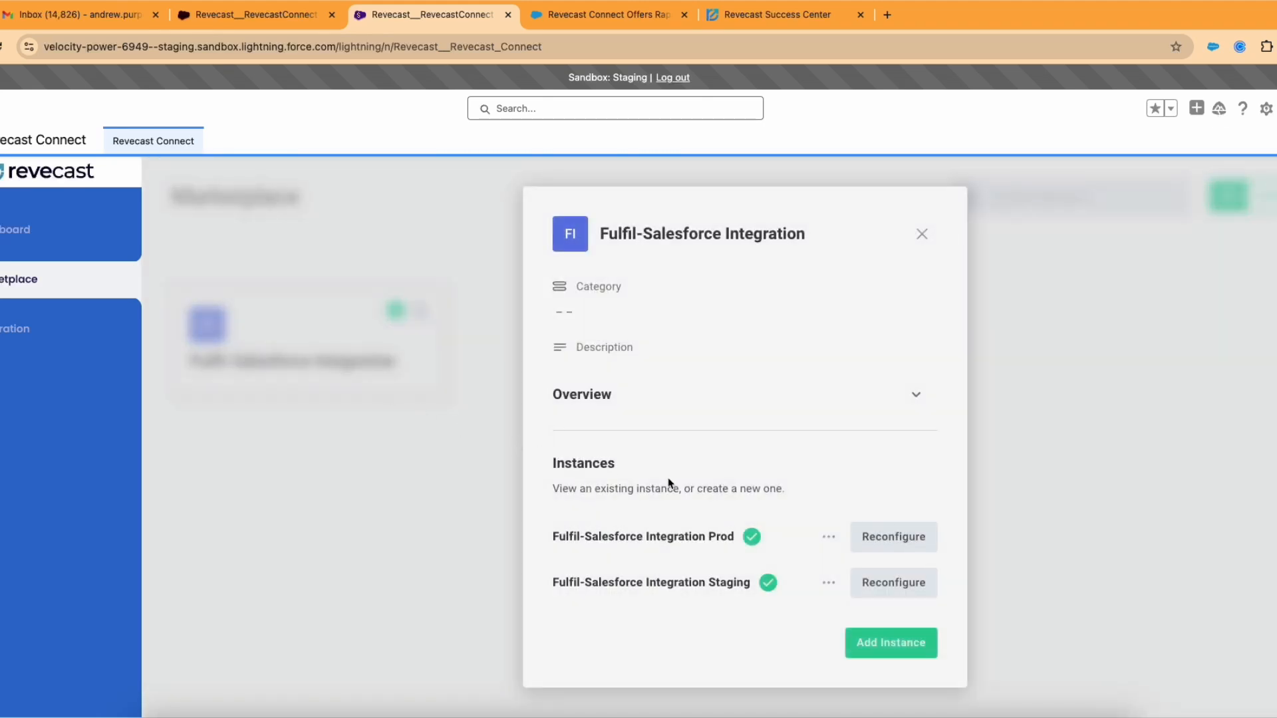
left_click(829, 538)
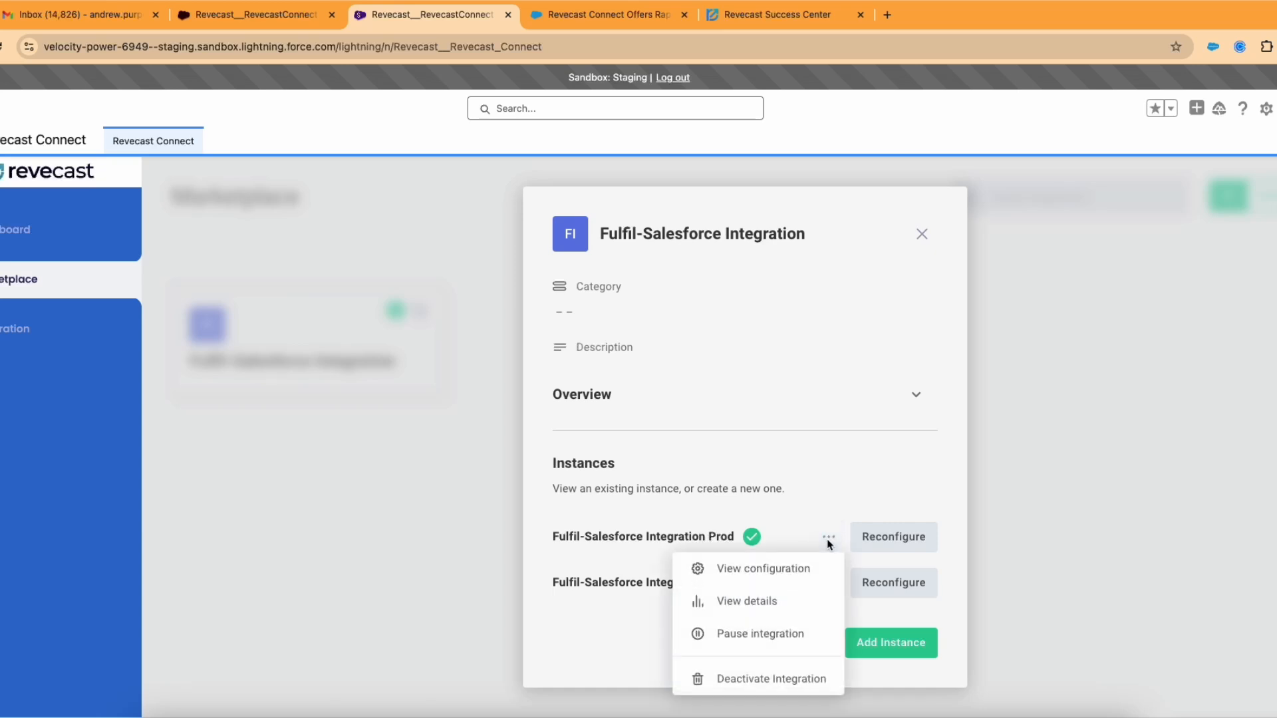
left_click(806, 542)
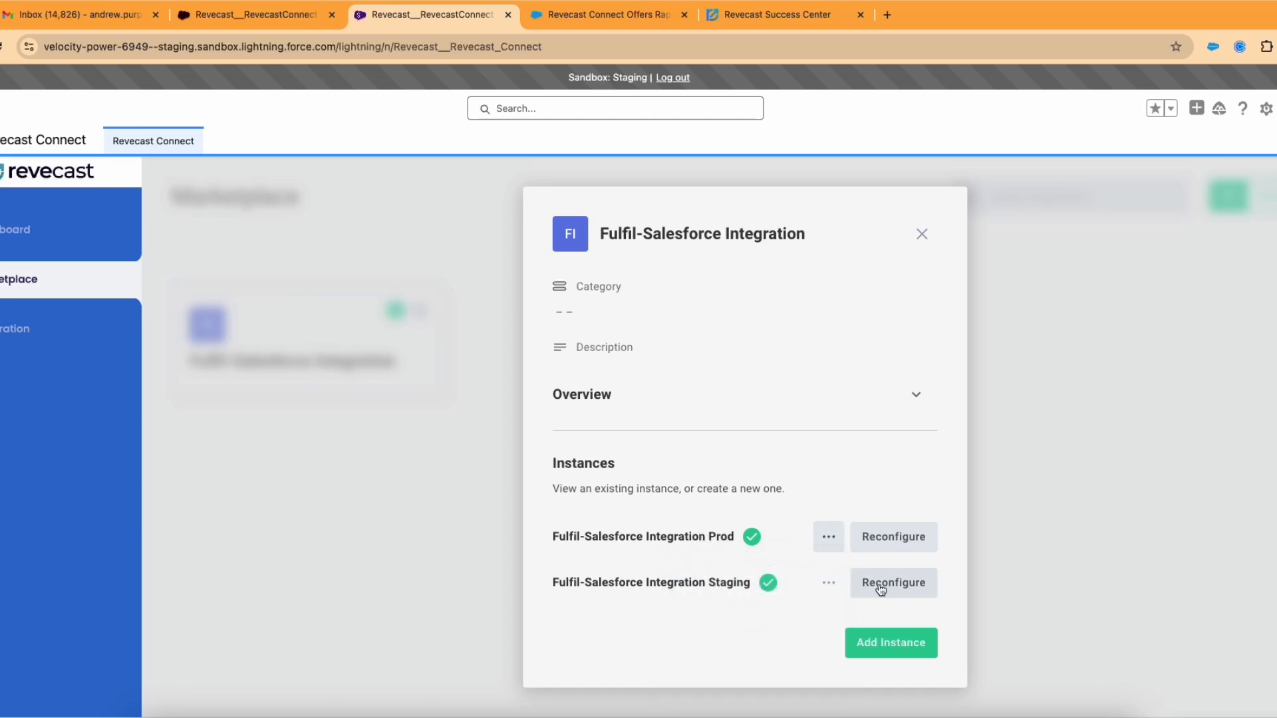
left_click(882, 588)
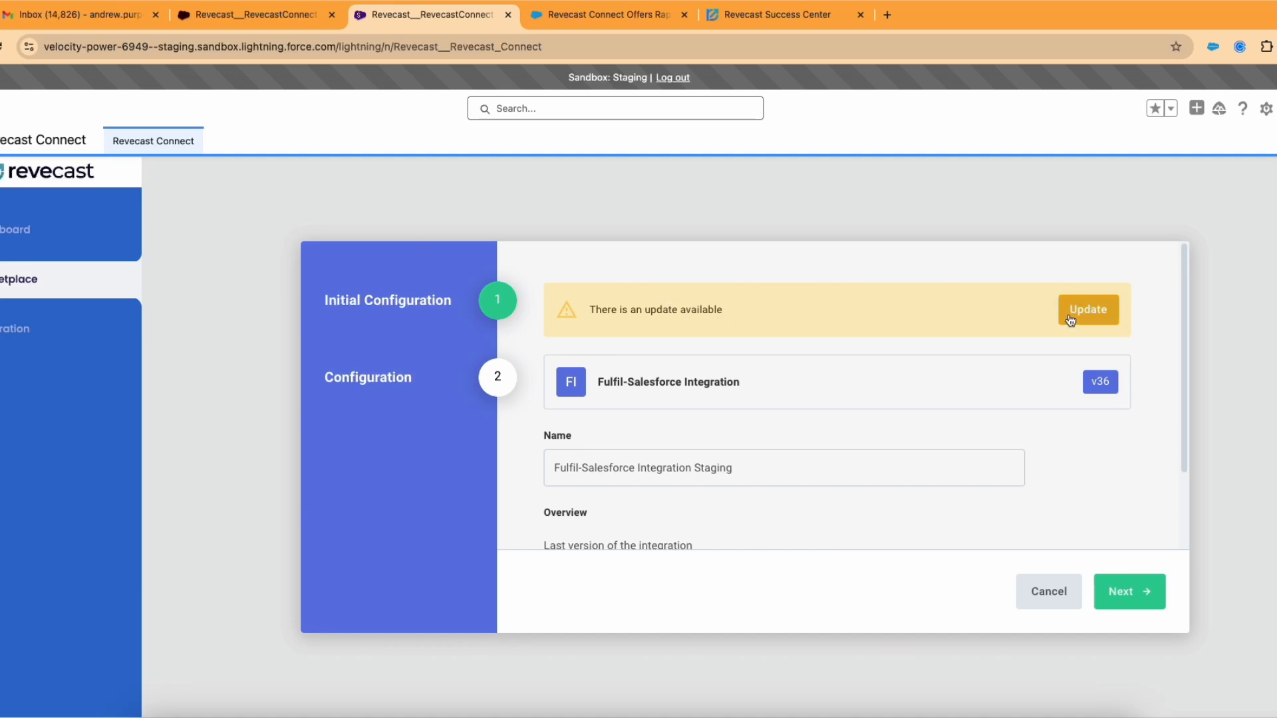
left_click(1071, 321)
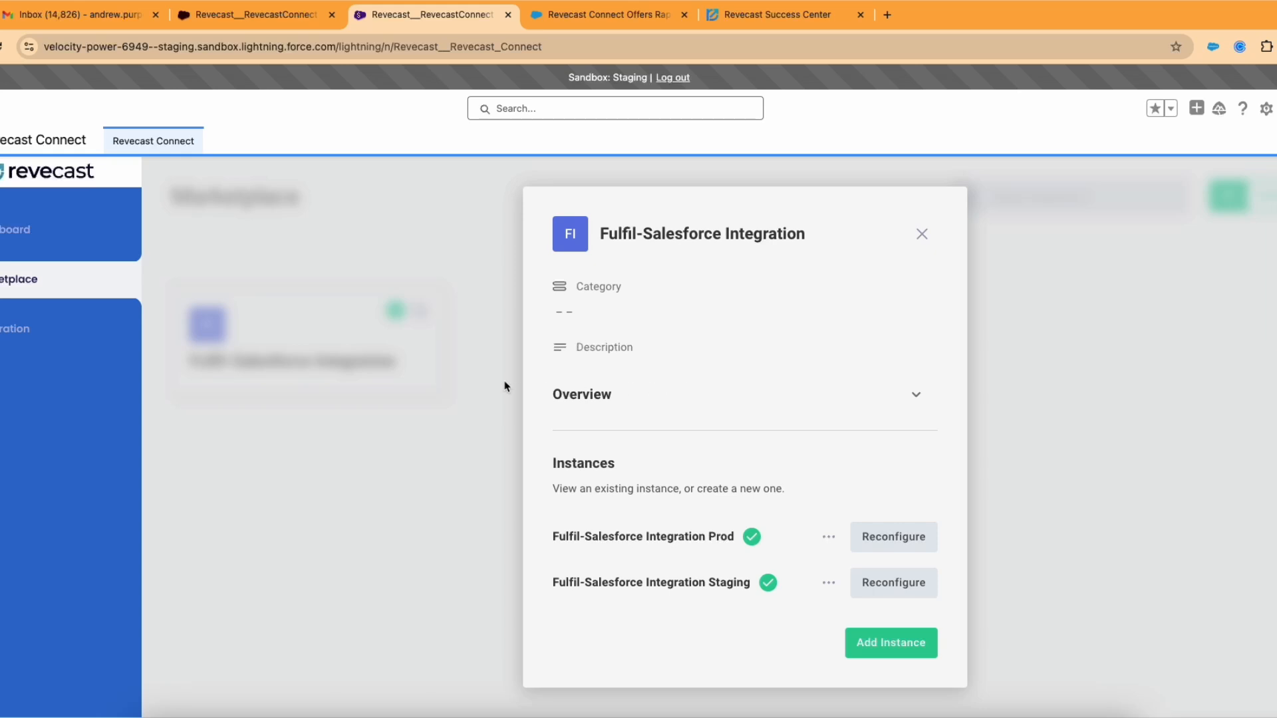
left_click(26, 376)
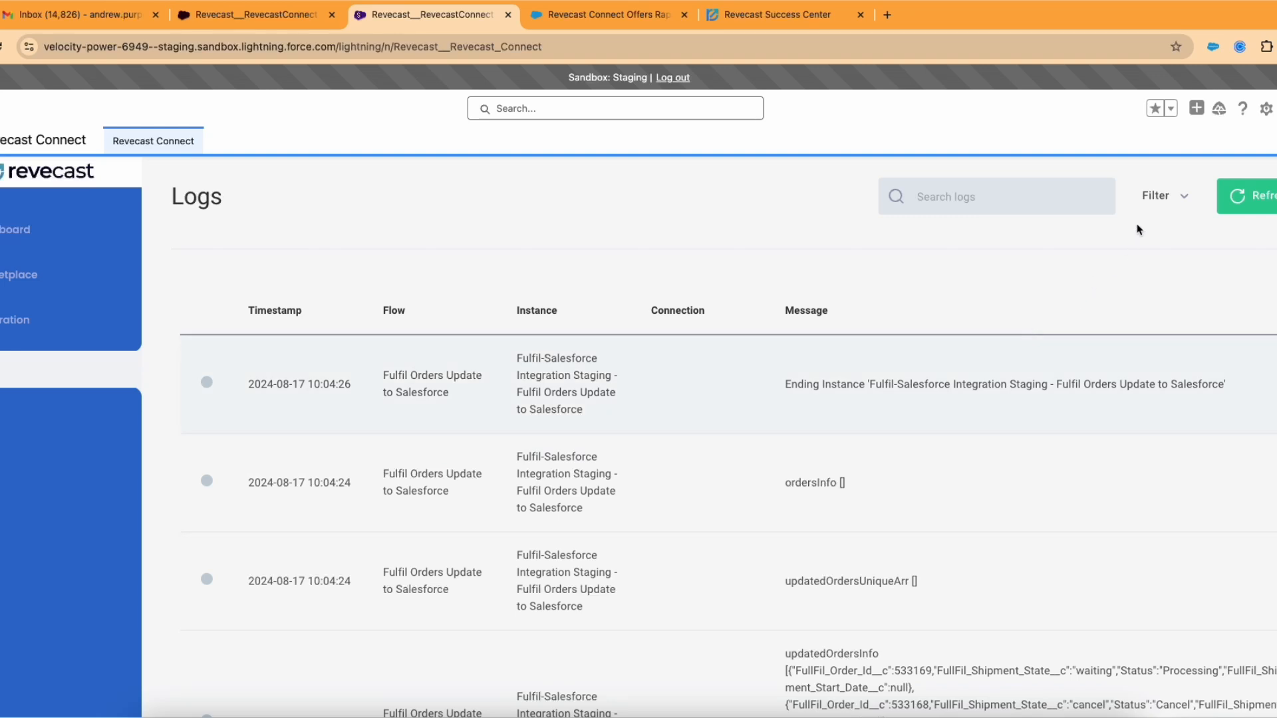
Step: Filter logs to Past 24 Hours, Error severity and the Fulfil-Salesforce Integration Staging instance
left_click(1150, 200)
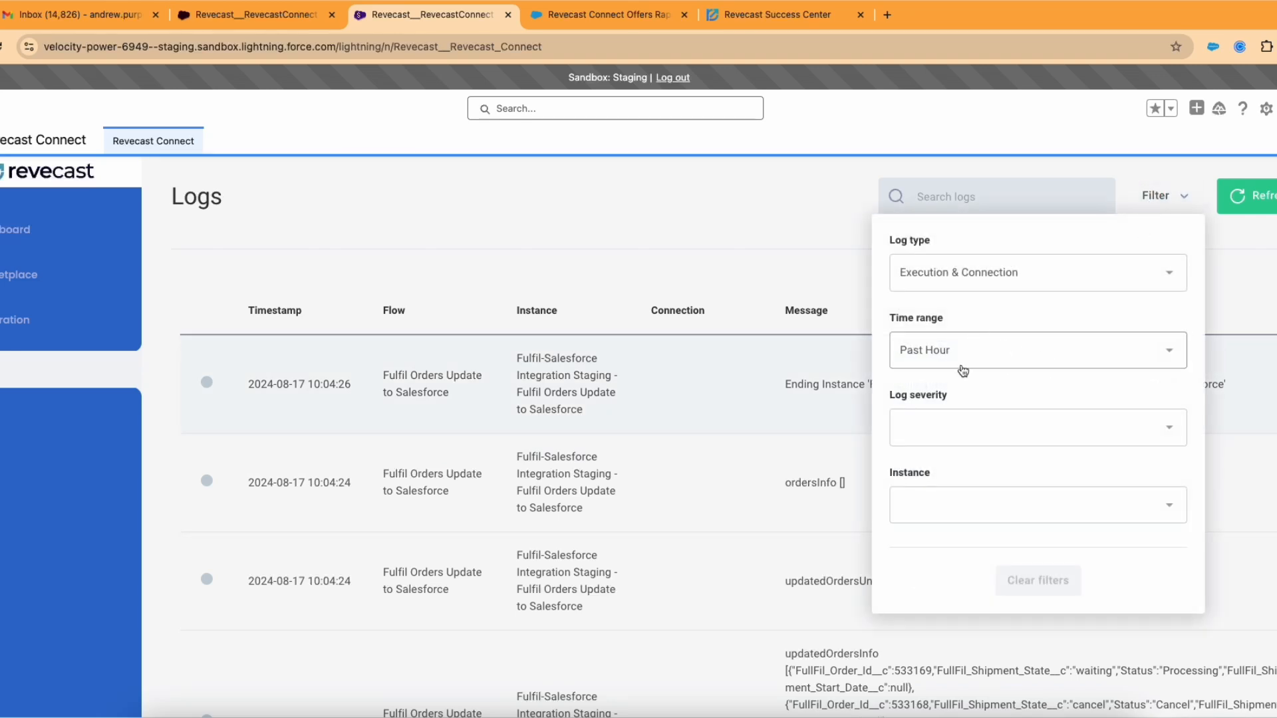
left_click(966, 353)
left_click(964, 445)
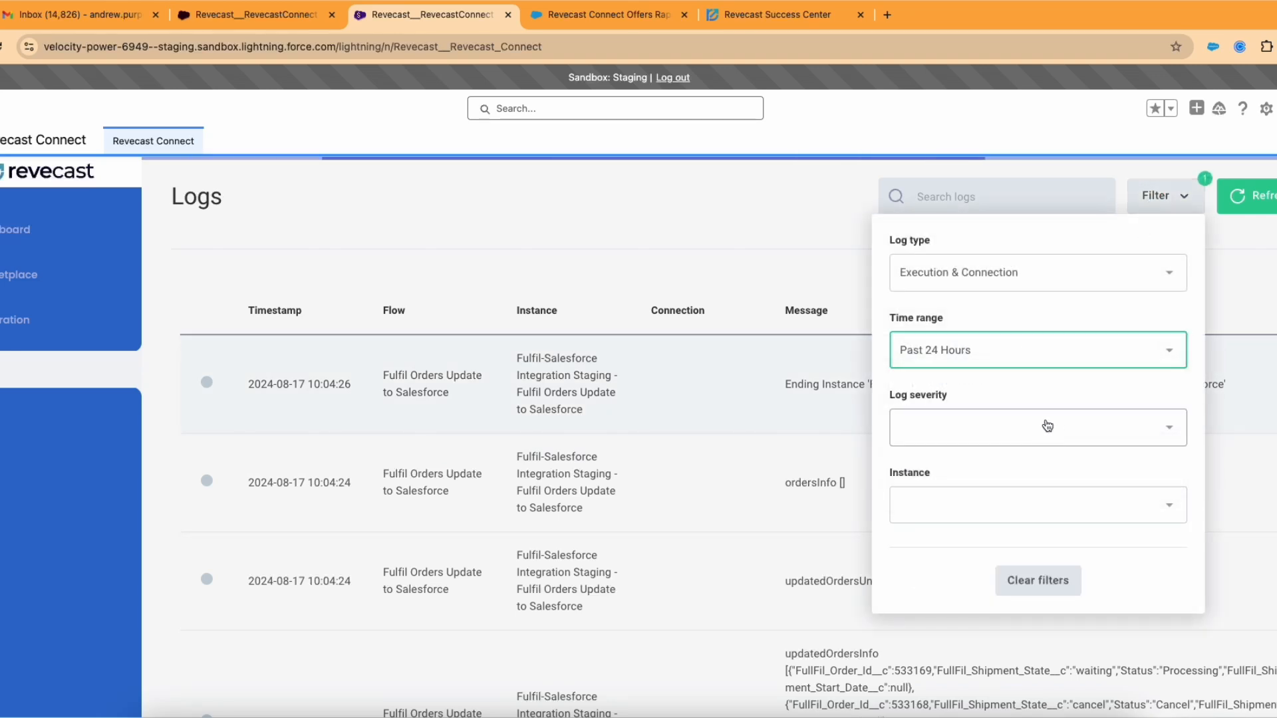
left_click(1024, 424)
left_click(989, 525)
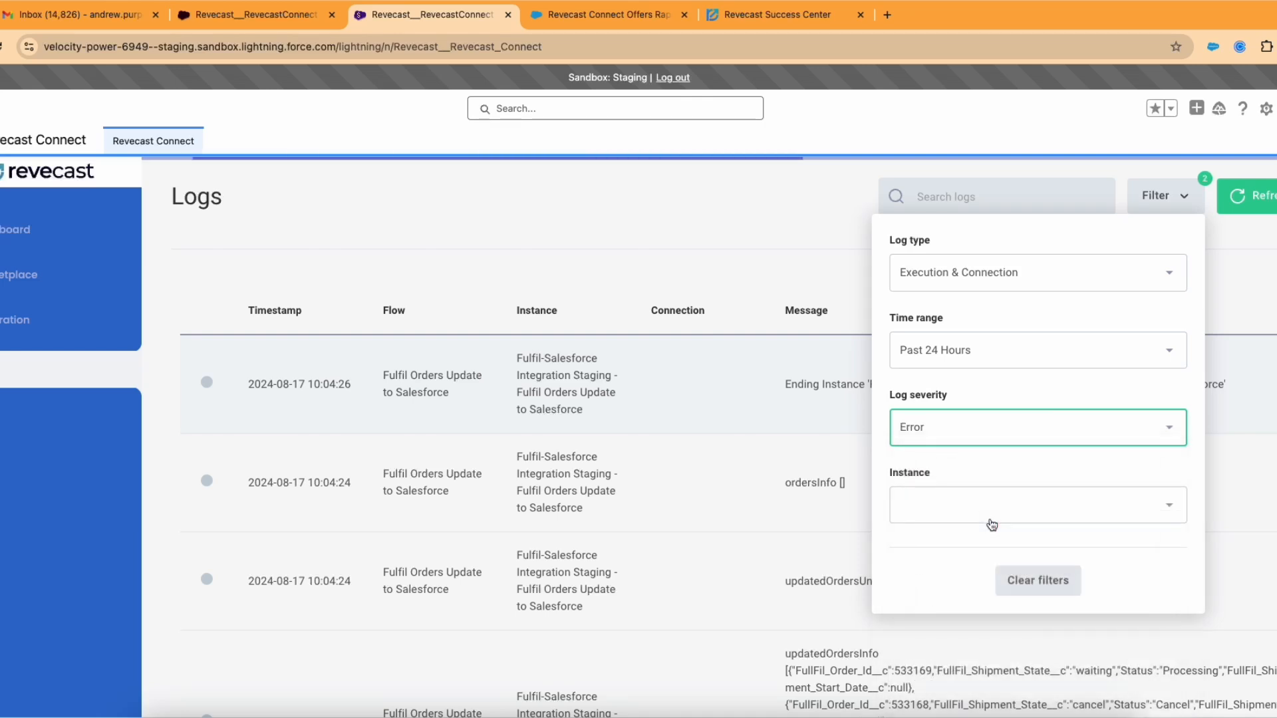
left_click(970, 524)
left_click(986, 570)
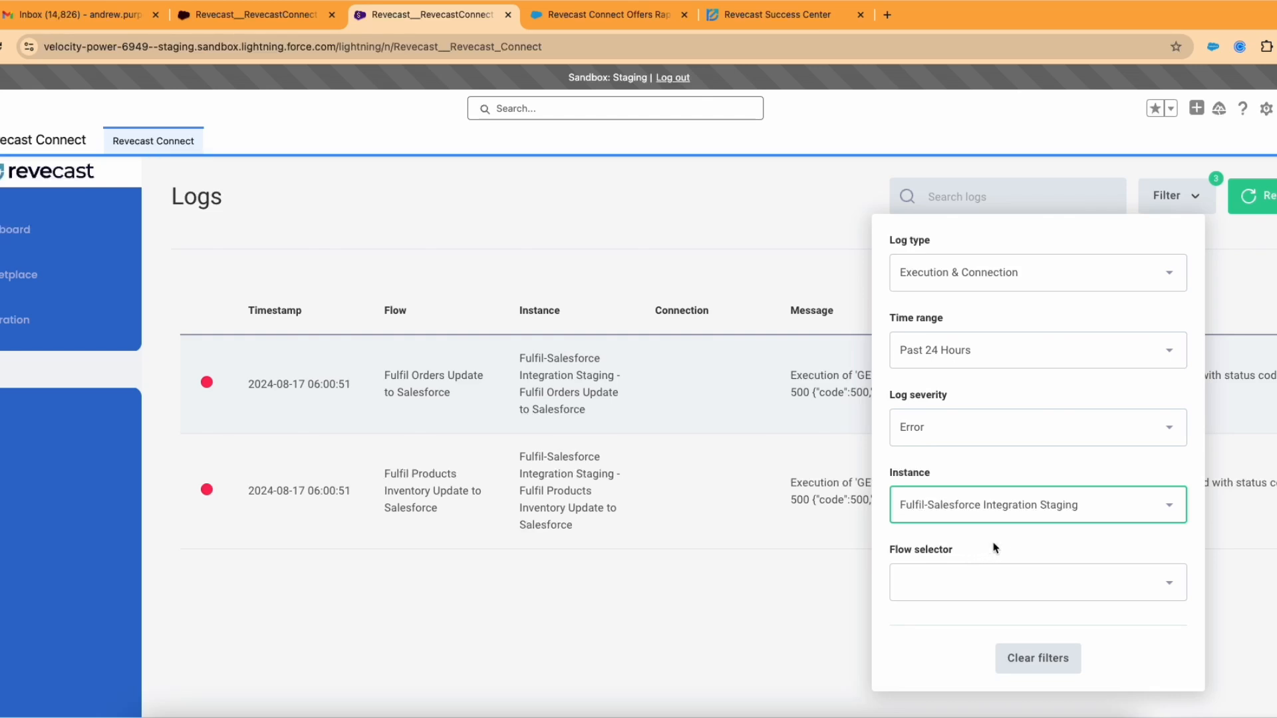
left_click(837, 276)
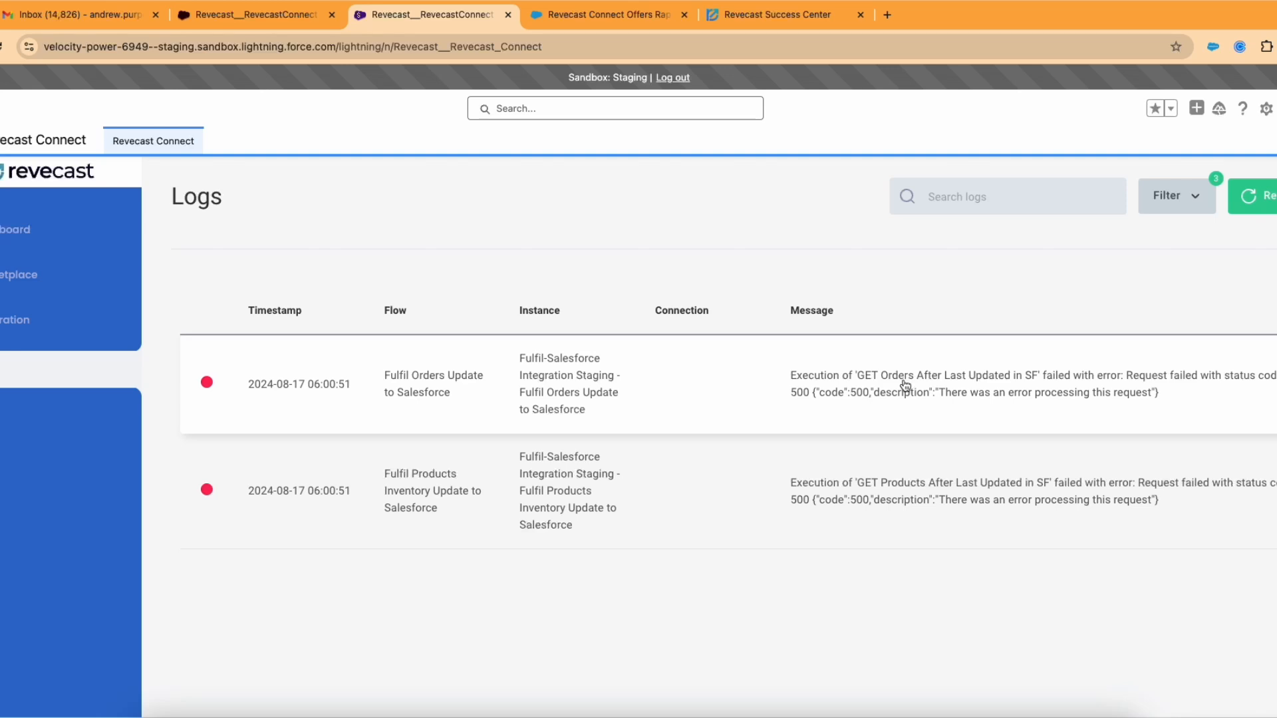
Step: Expand the GET Orders error and inspect its execution's Step Outputs and step list
left_click(824, 383)
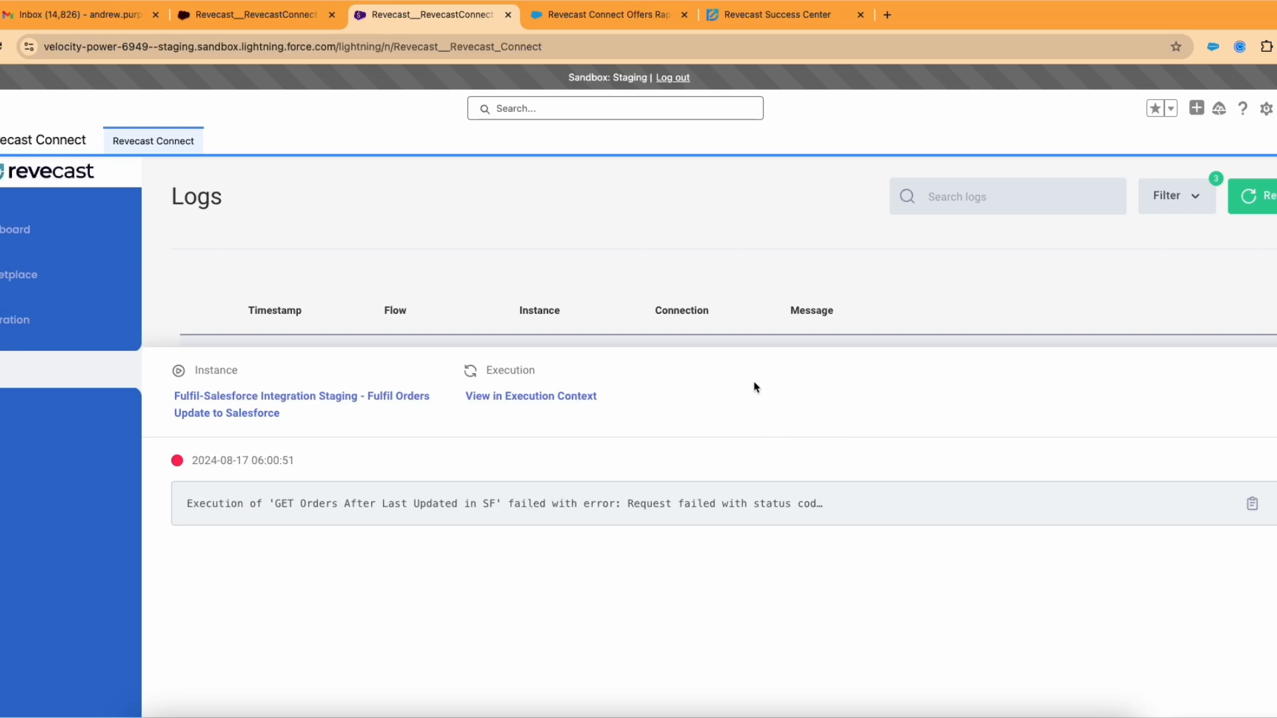
left_click(543, 399)
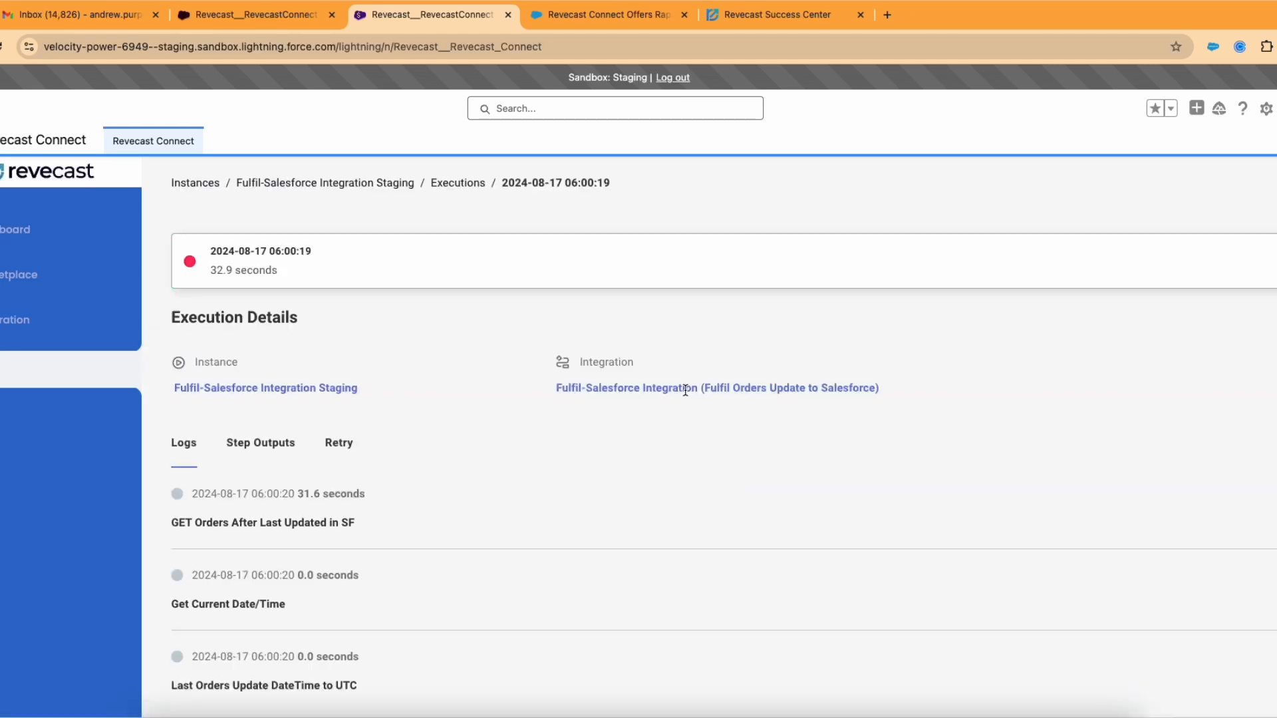
scroll(332, 444, "down", 1)
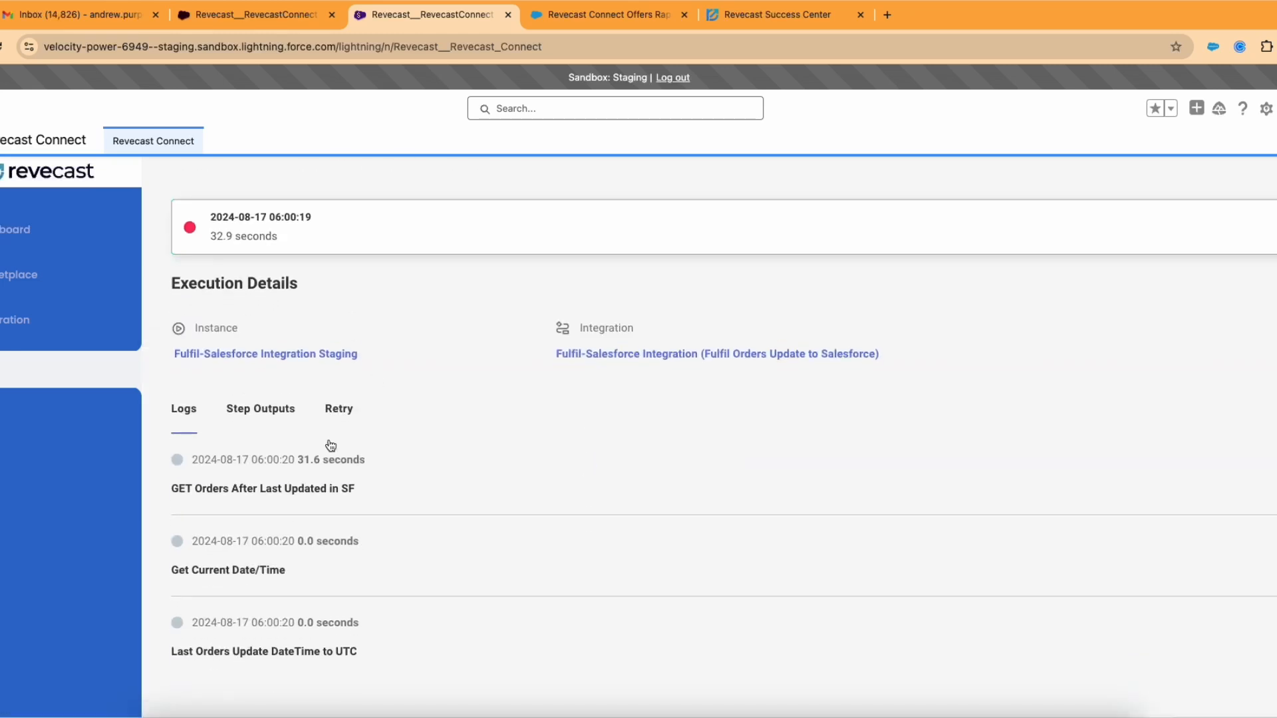
left_click(279, 407)
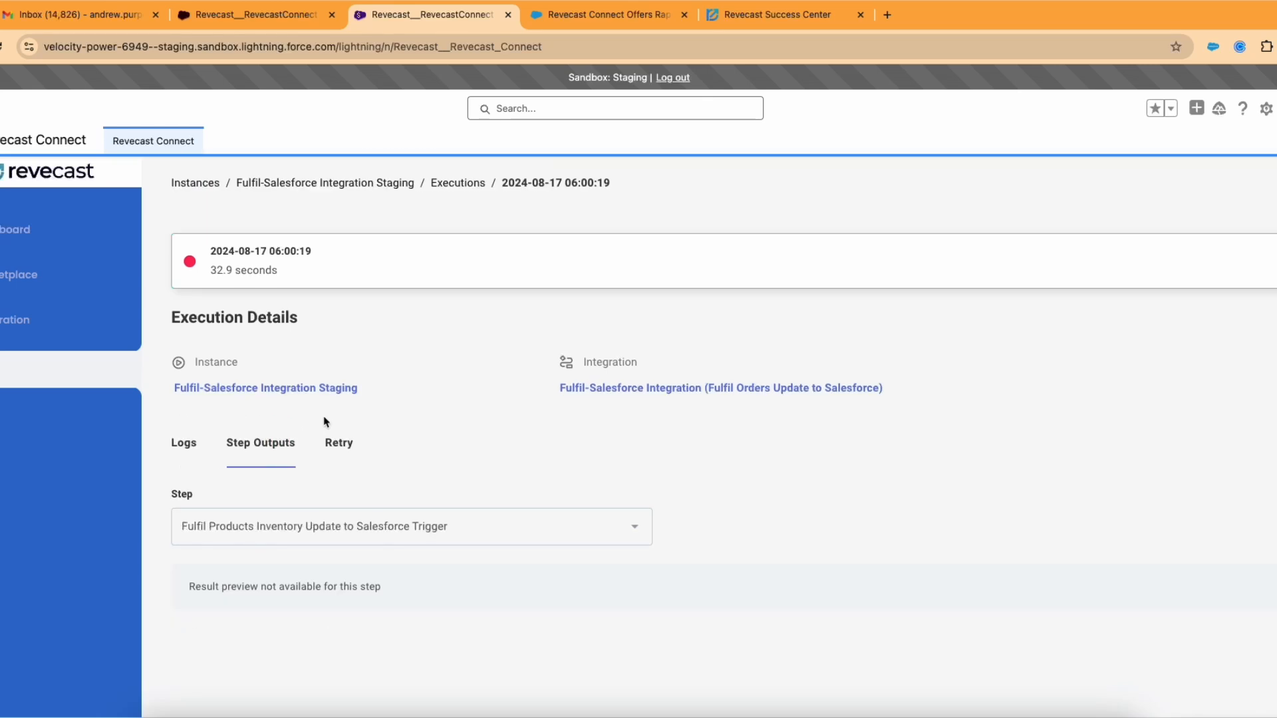
scroll(324, 423, "down", 1)
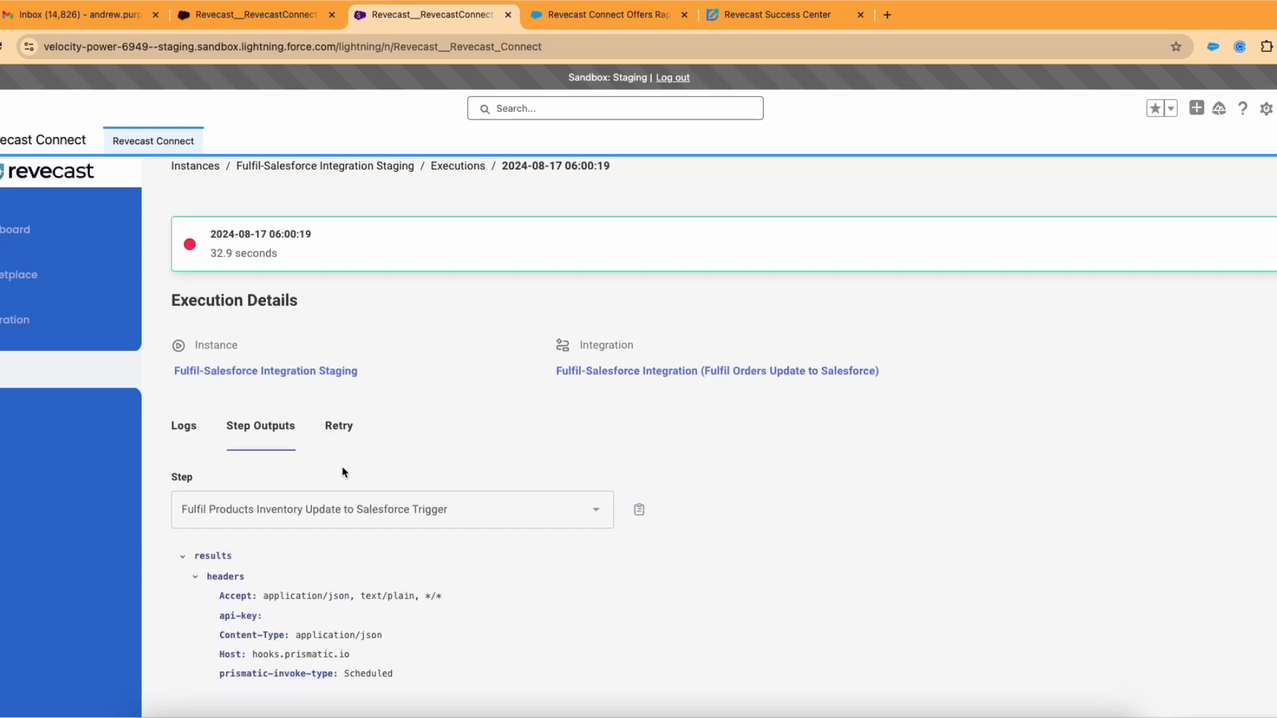
left_click(456, 512)
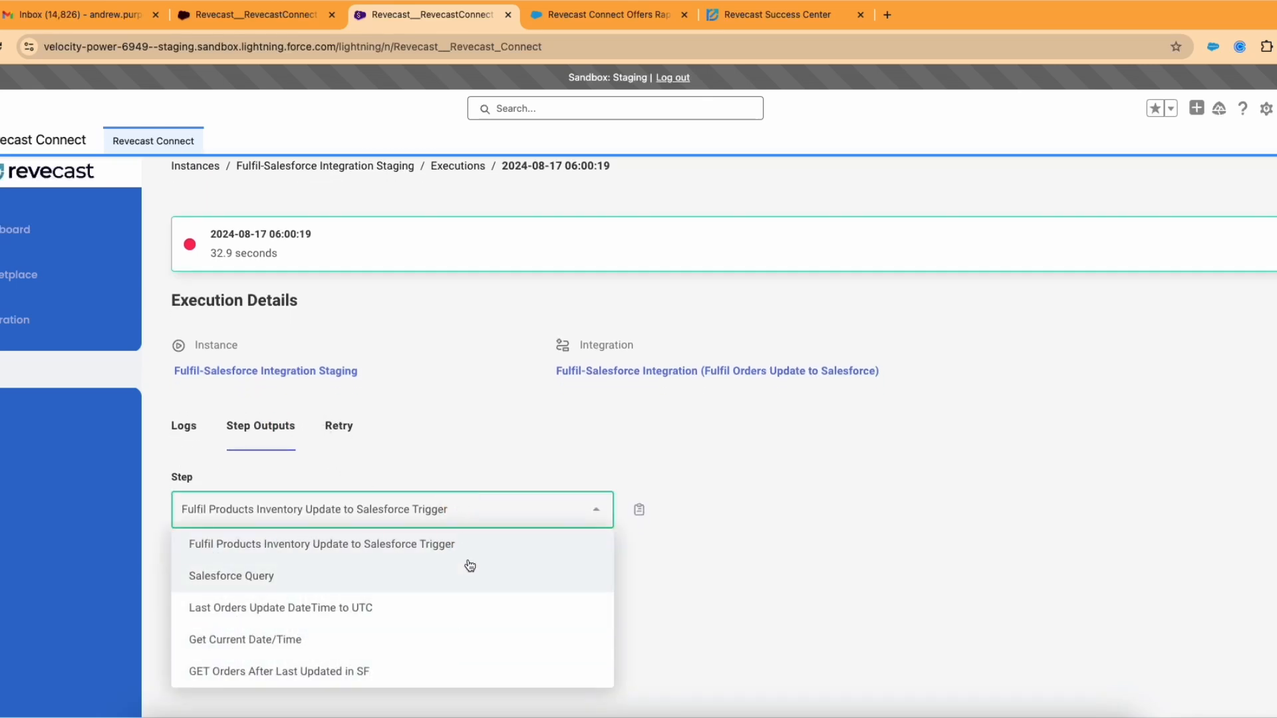
left_click(506, 466)
scroll(521, 462, "up", 1)
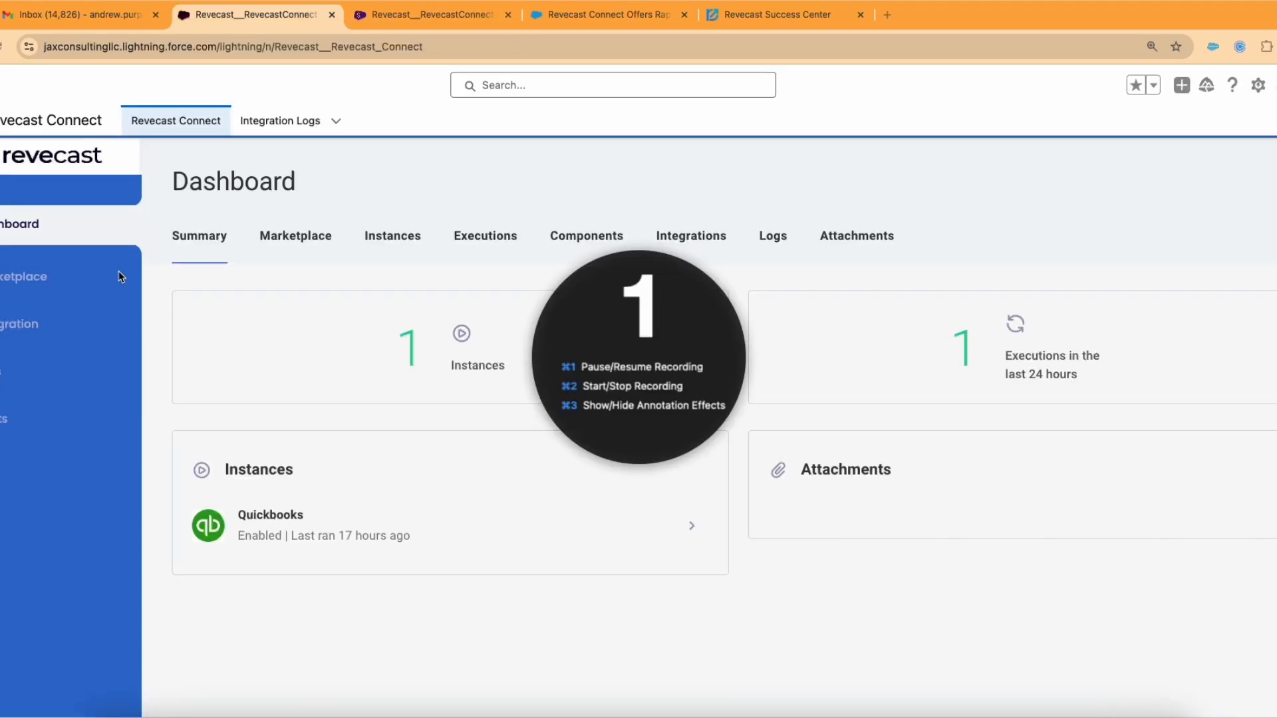
Step: Open Alerts, glance at the Integration Logs tab, then return to Revecast Connect's Alerts settings
left_click(2, 426)
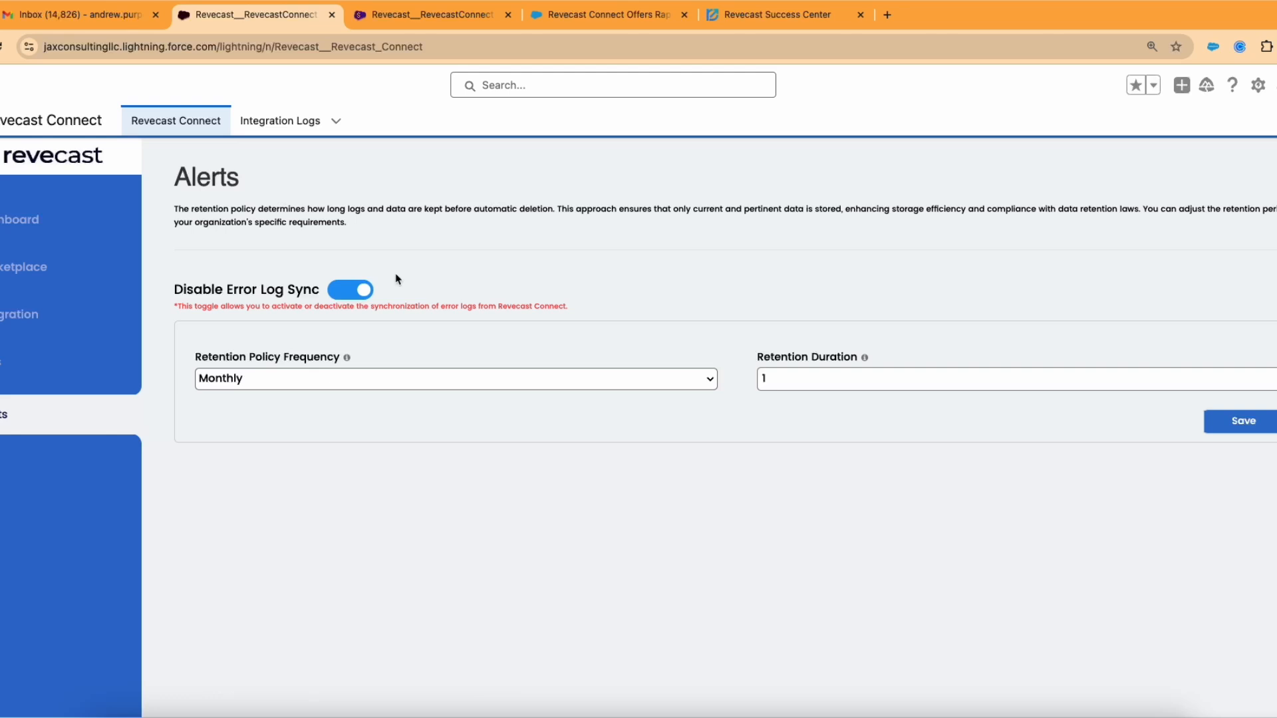
left_click(295, 123)
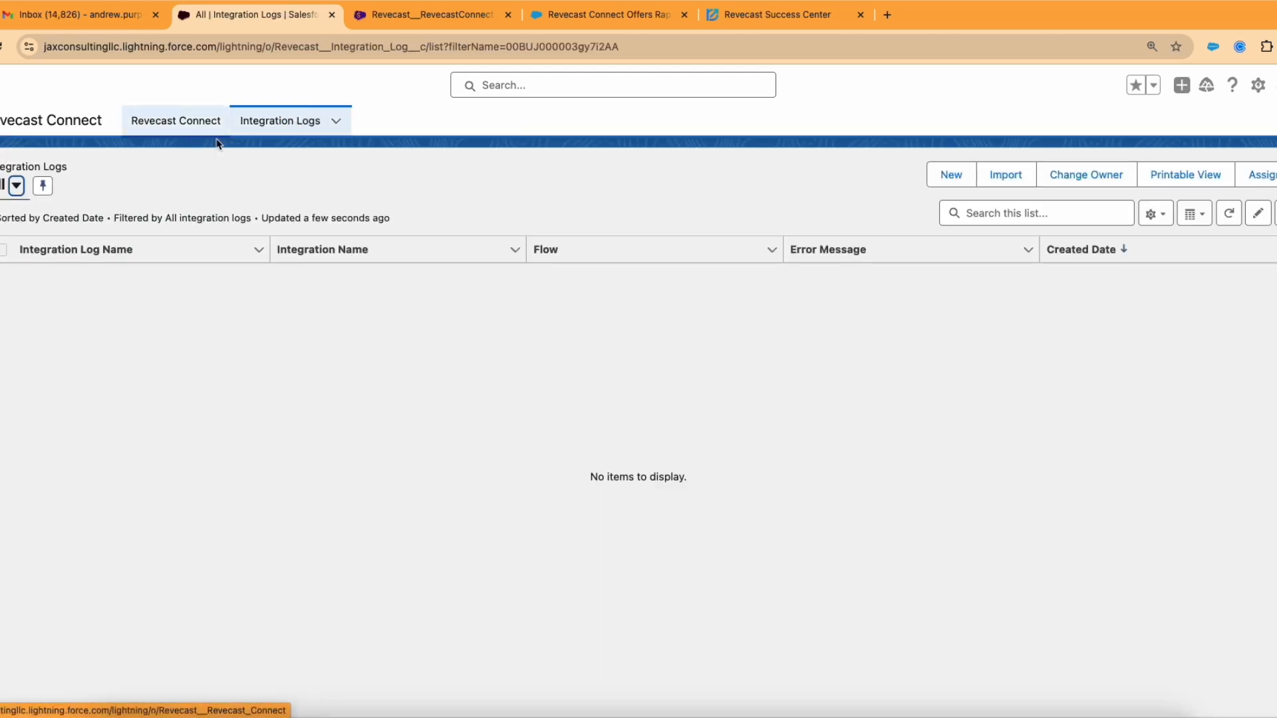
left_click(177, 124)
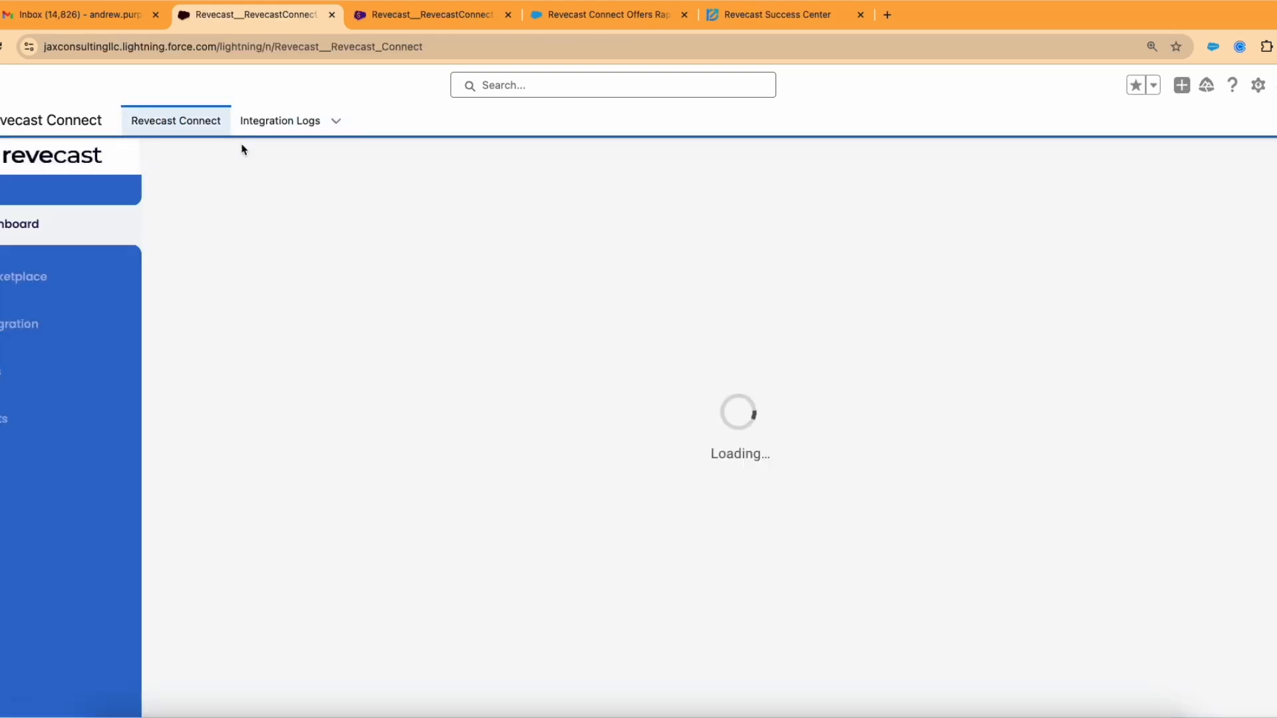
left_click(5, 416)
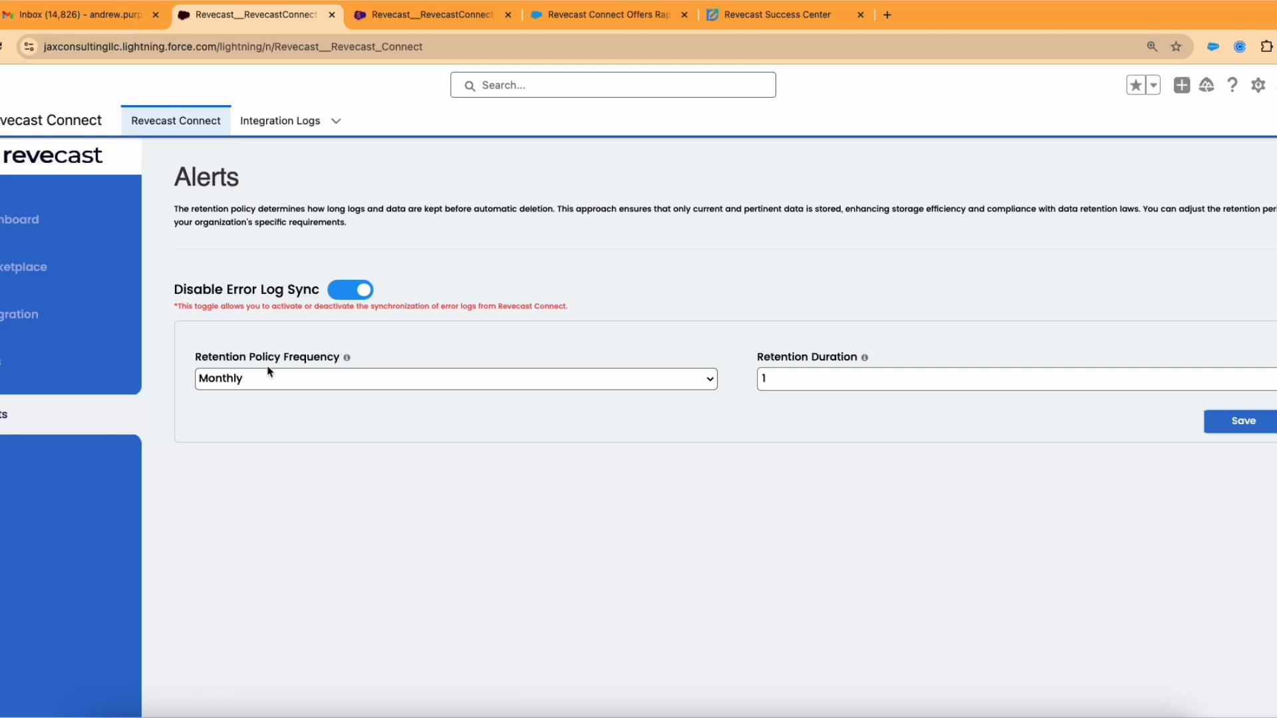
left_click(240, 387)
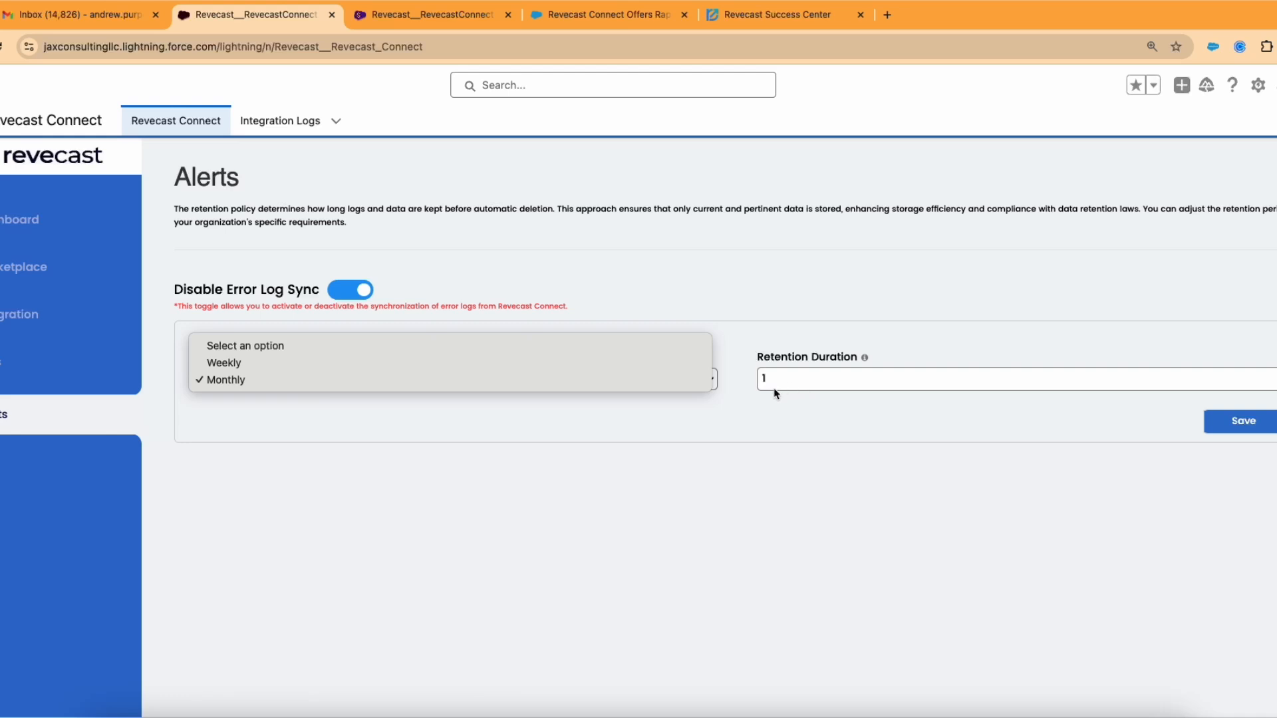
left_click(773, 411)
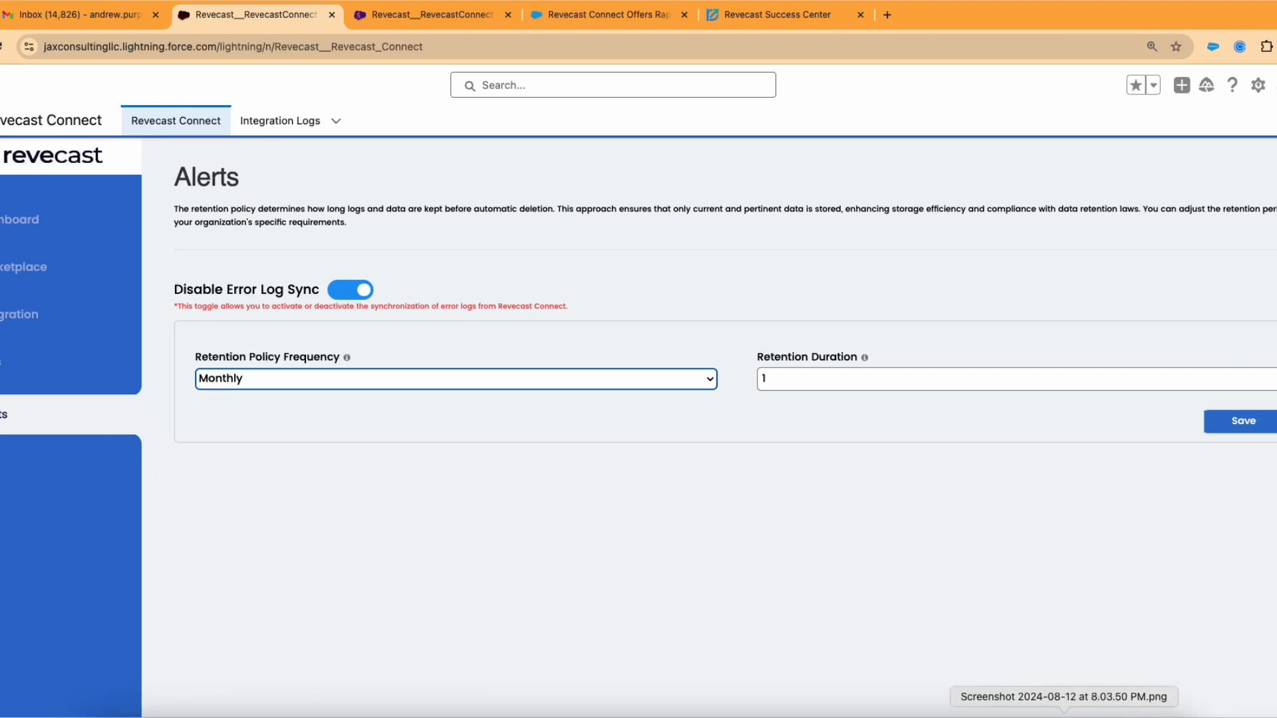
left_click(1087, 713)
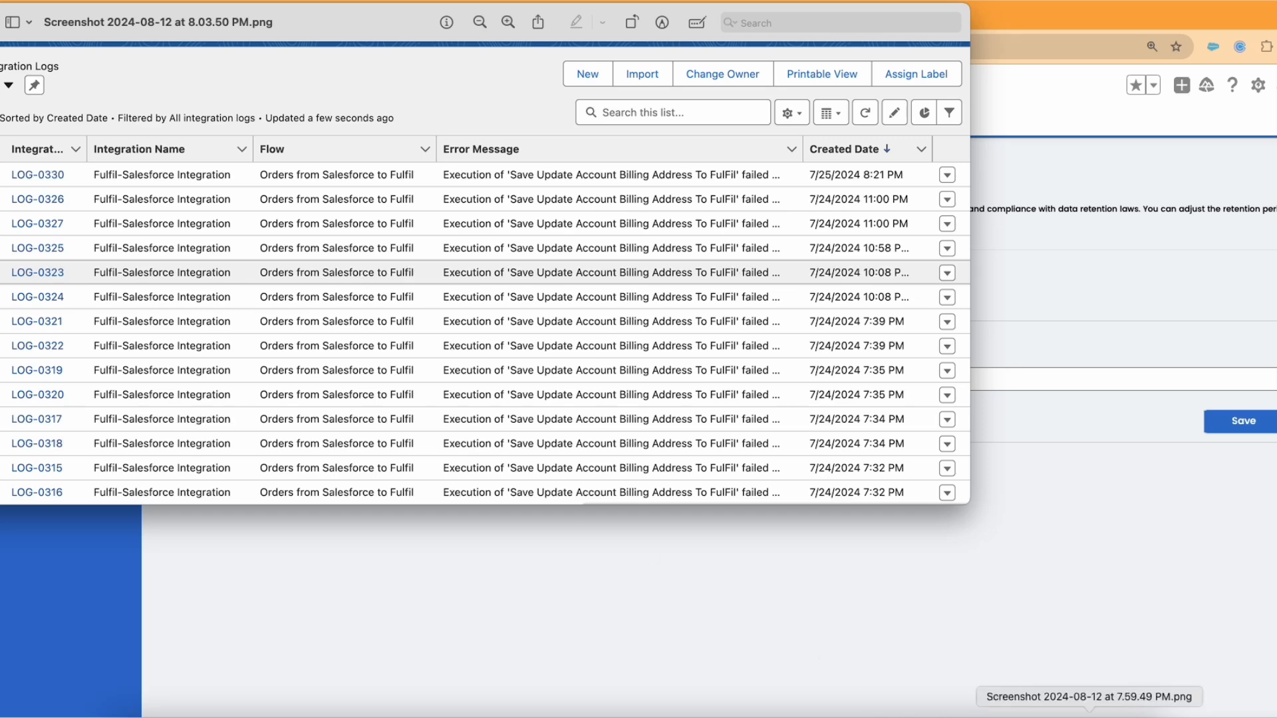
left_click(1089, 714)
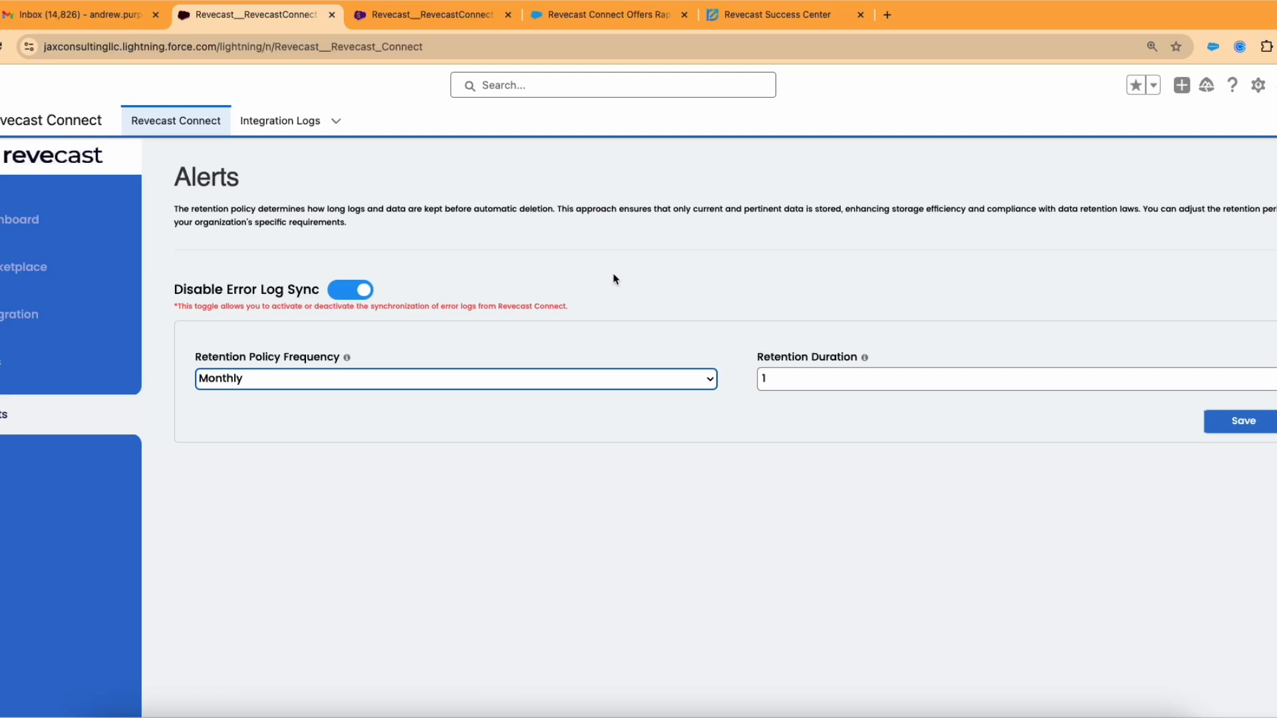
left_click(729, 29)
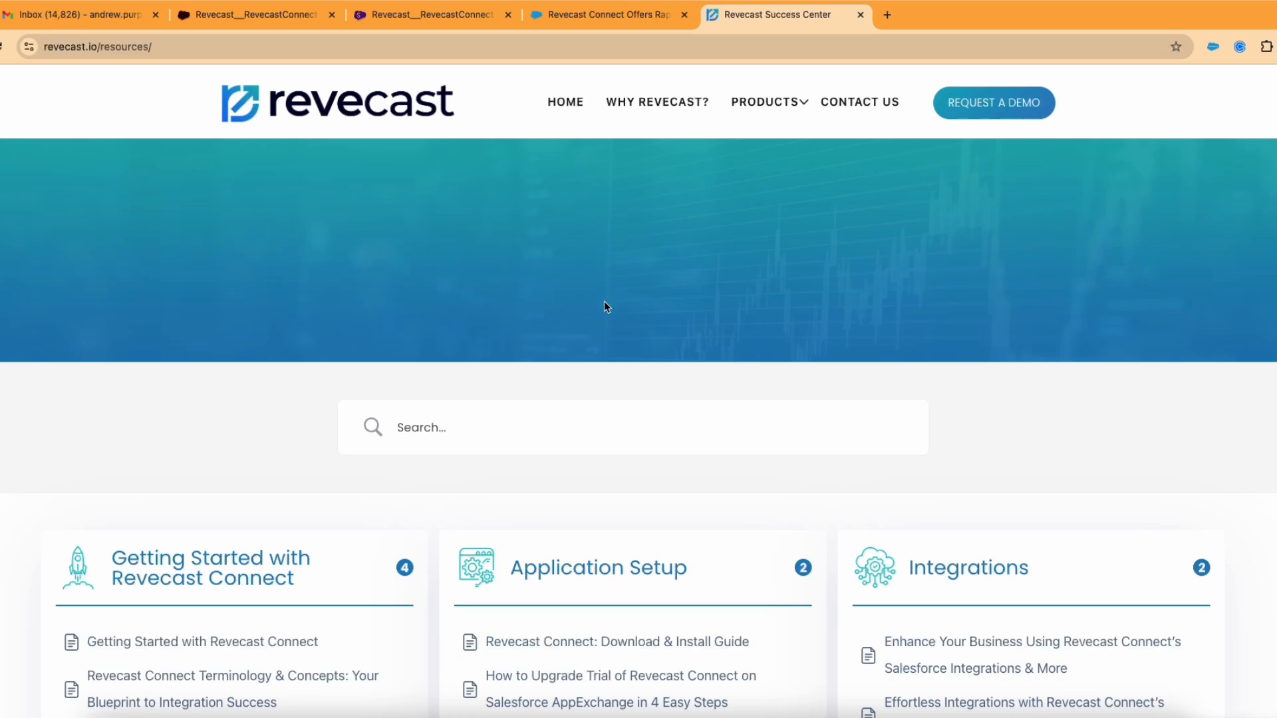
scroll(604, 309, "down", 2)
scroll(604, 320, "down", 4)
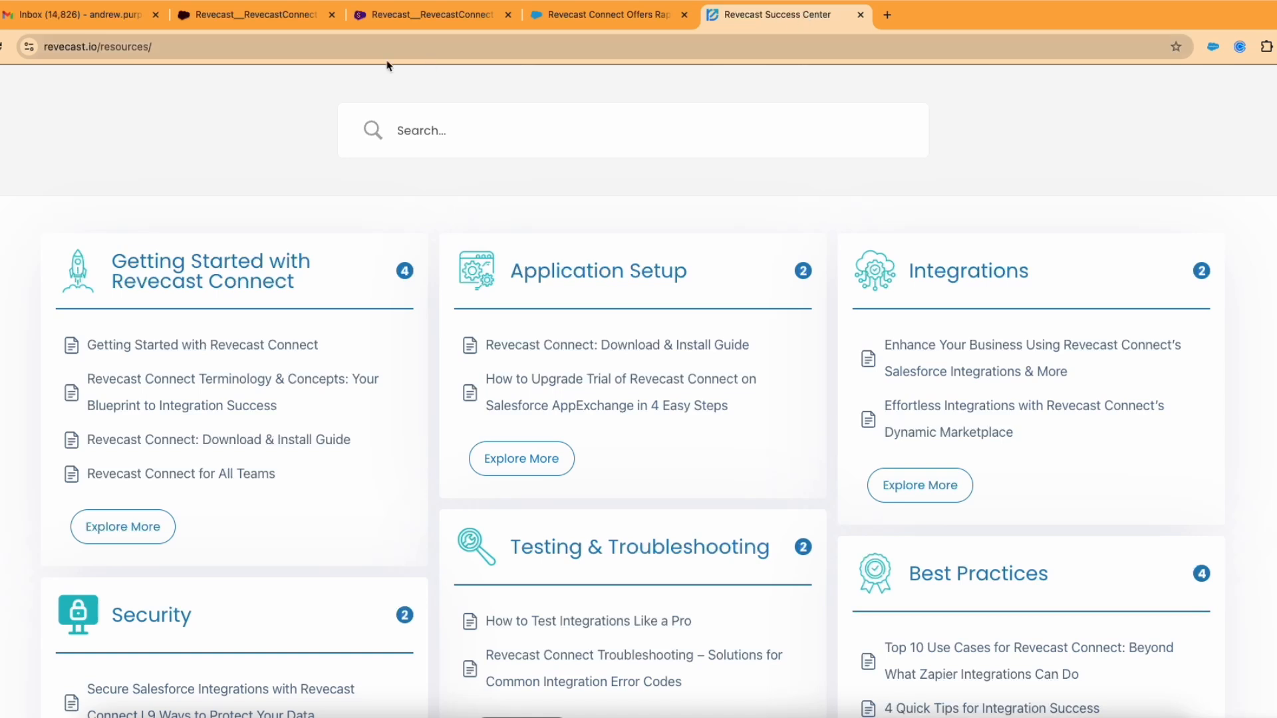
left_click(296, 22)
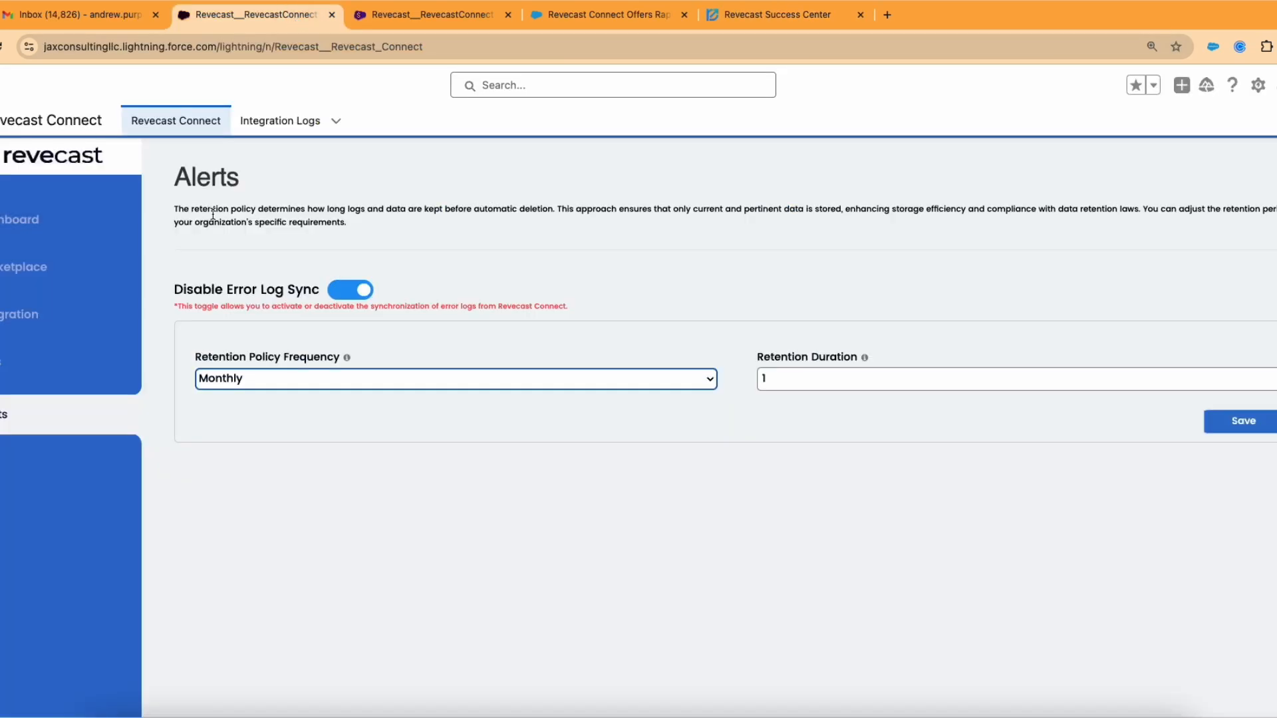
Step: Start a new integration from the Integrations page and show all templates
left_click(50, 323)
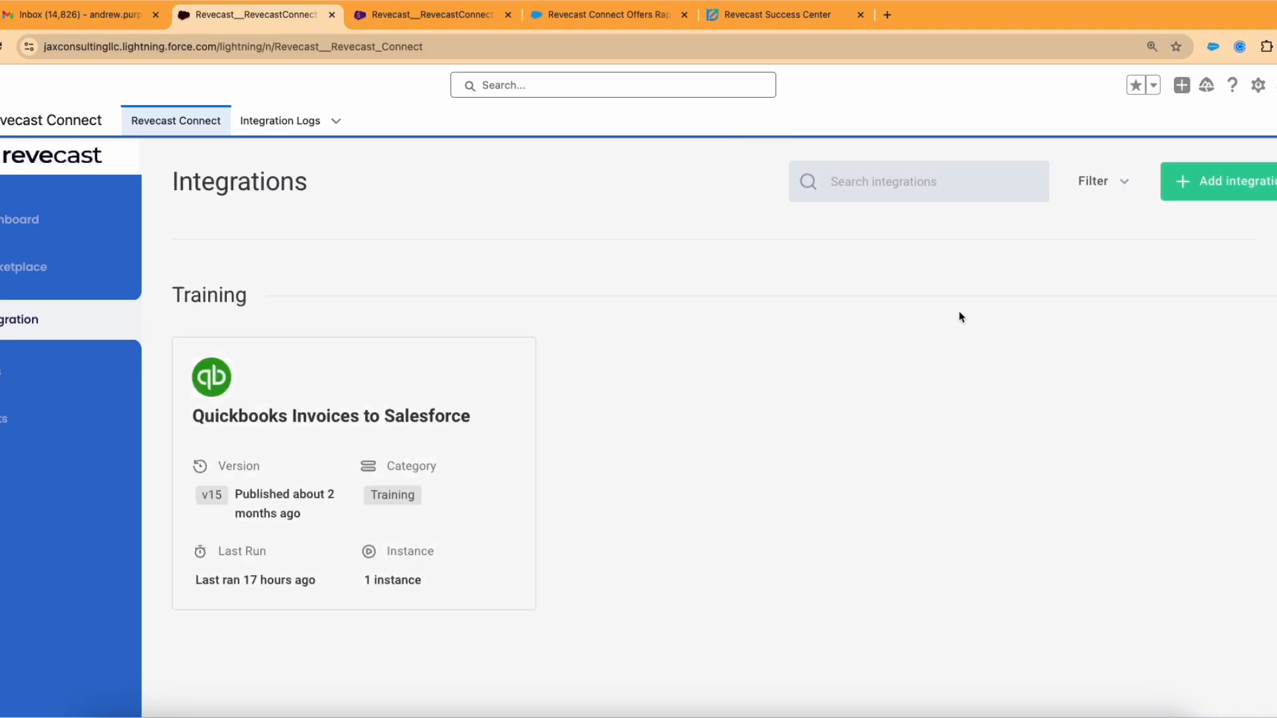
left_click(1212, 188)
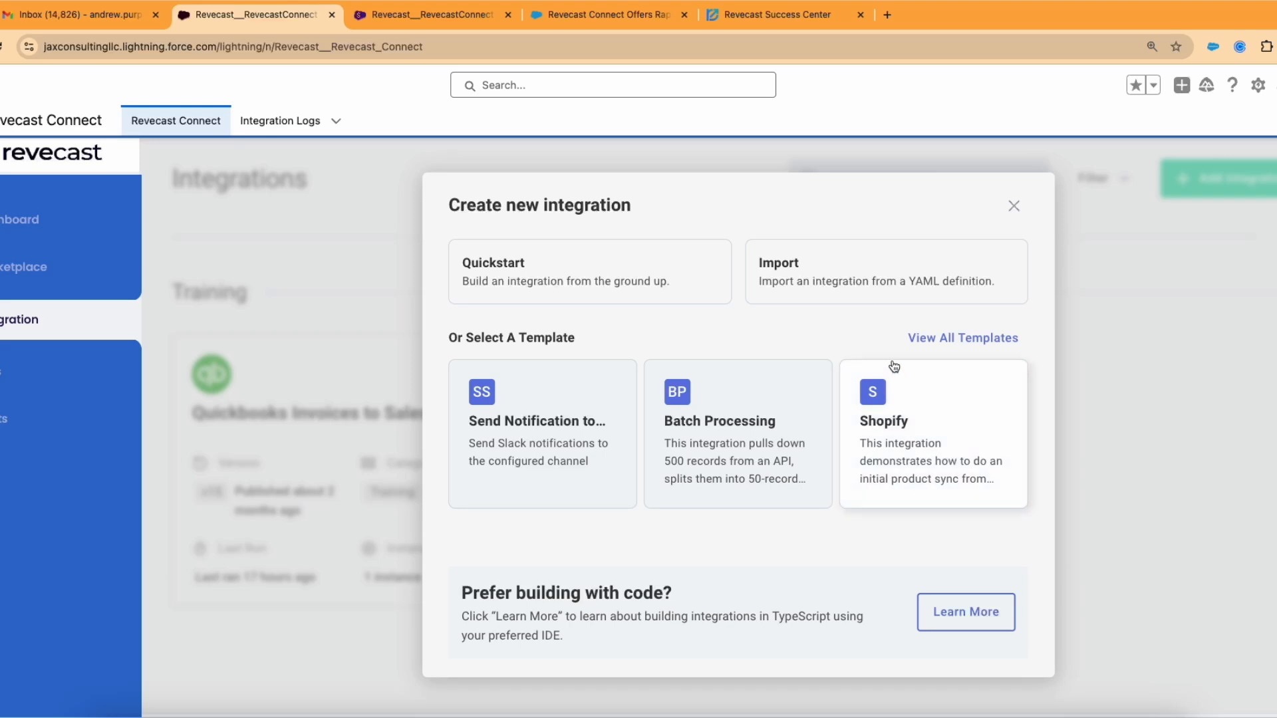
left_click(936, 341)
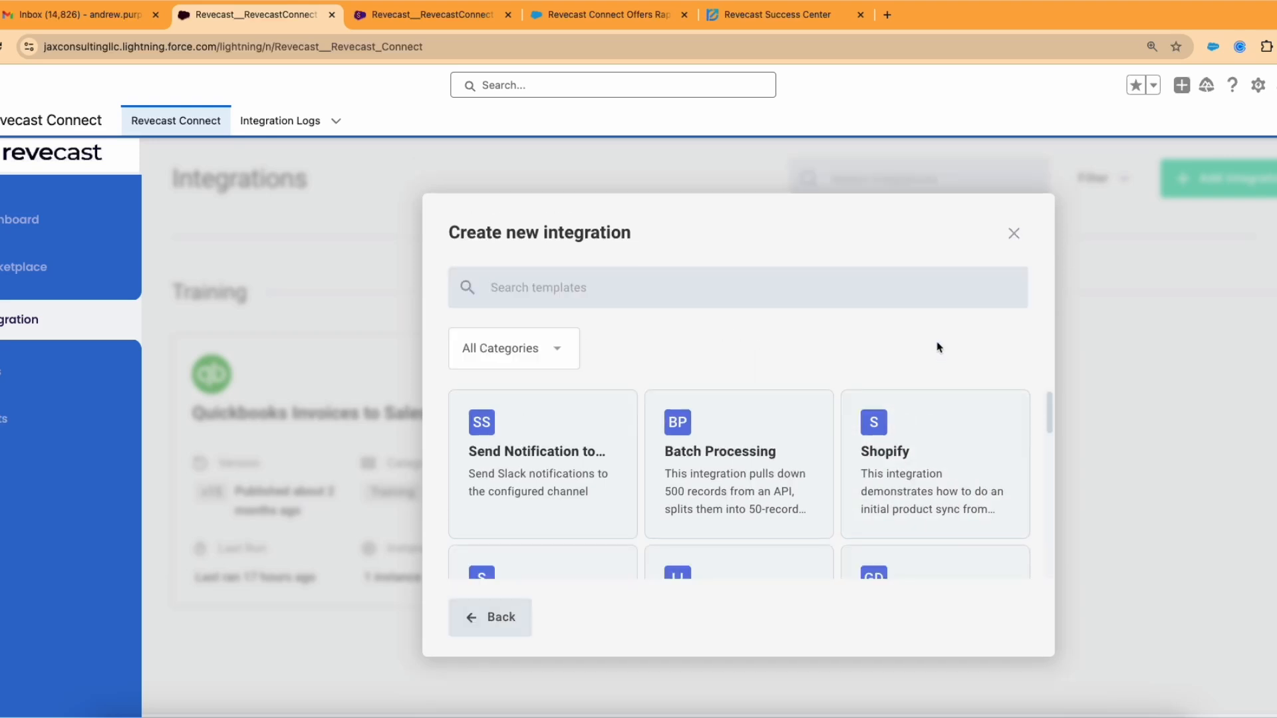
Step: Browse the template cards, such as Send Notification, Batch Processing and Shopify
scroll(877, 410, "down", 1)
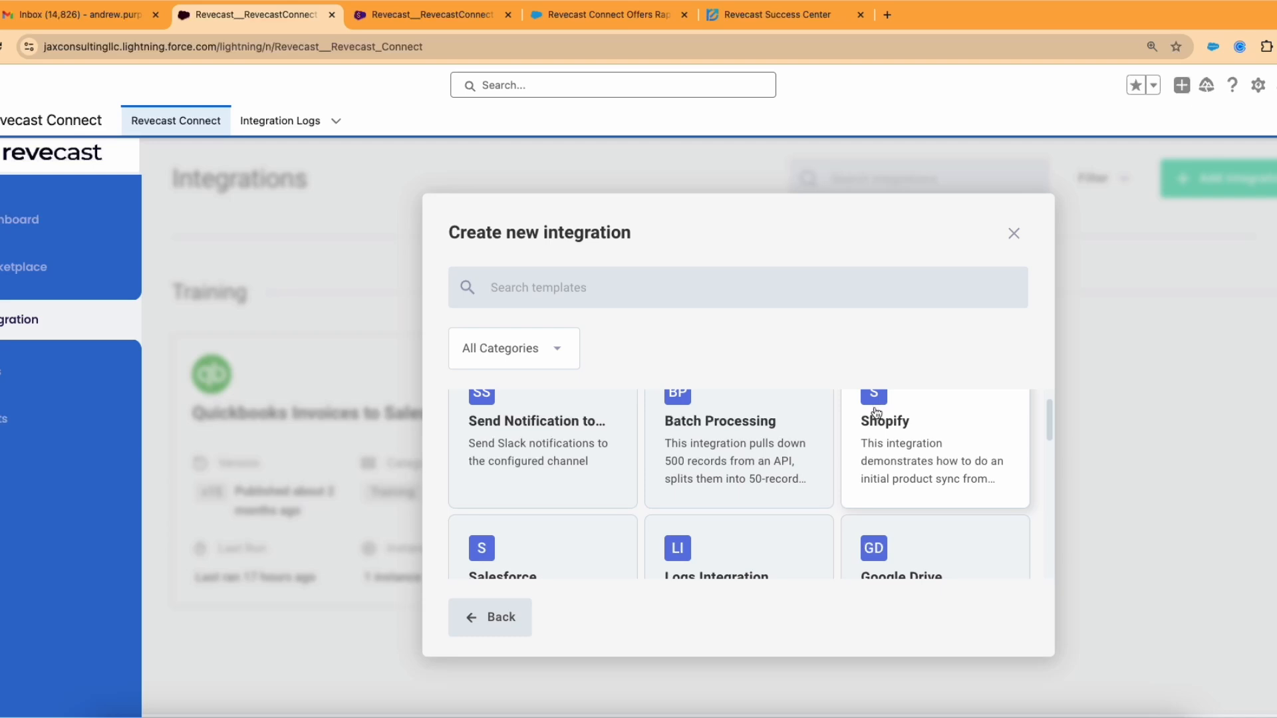
scroll(877, 412, "down", 4)
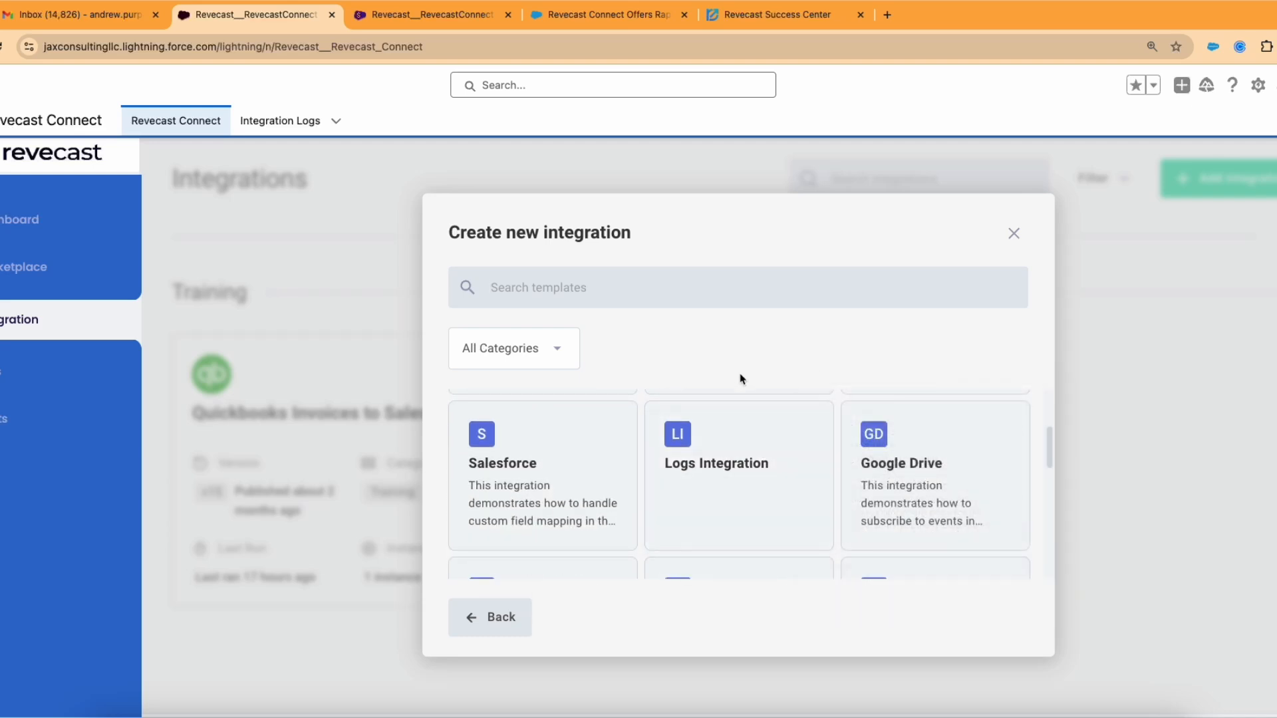
scroll(879, 455, "down", 2)
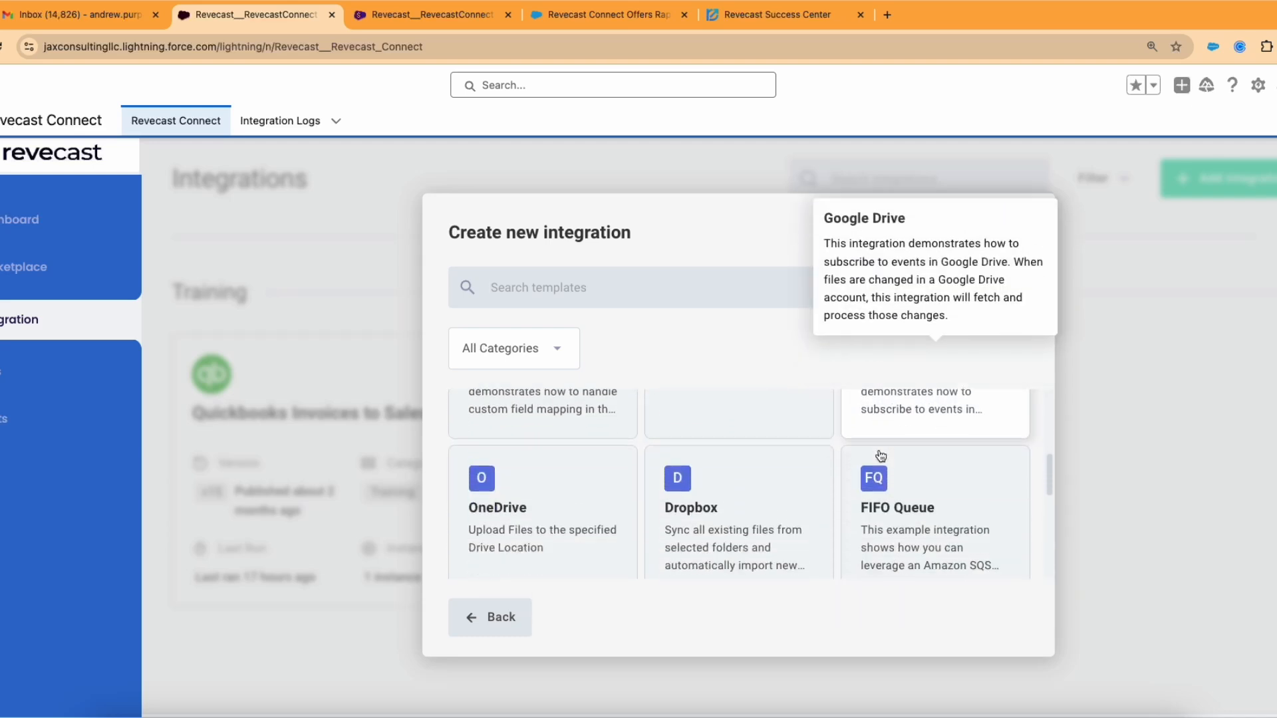
scroll(879, 455, "down", 2)
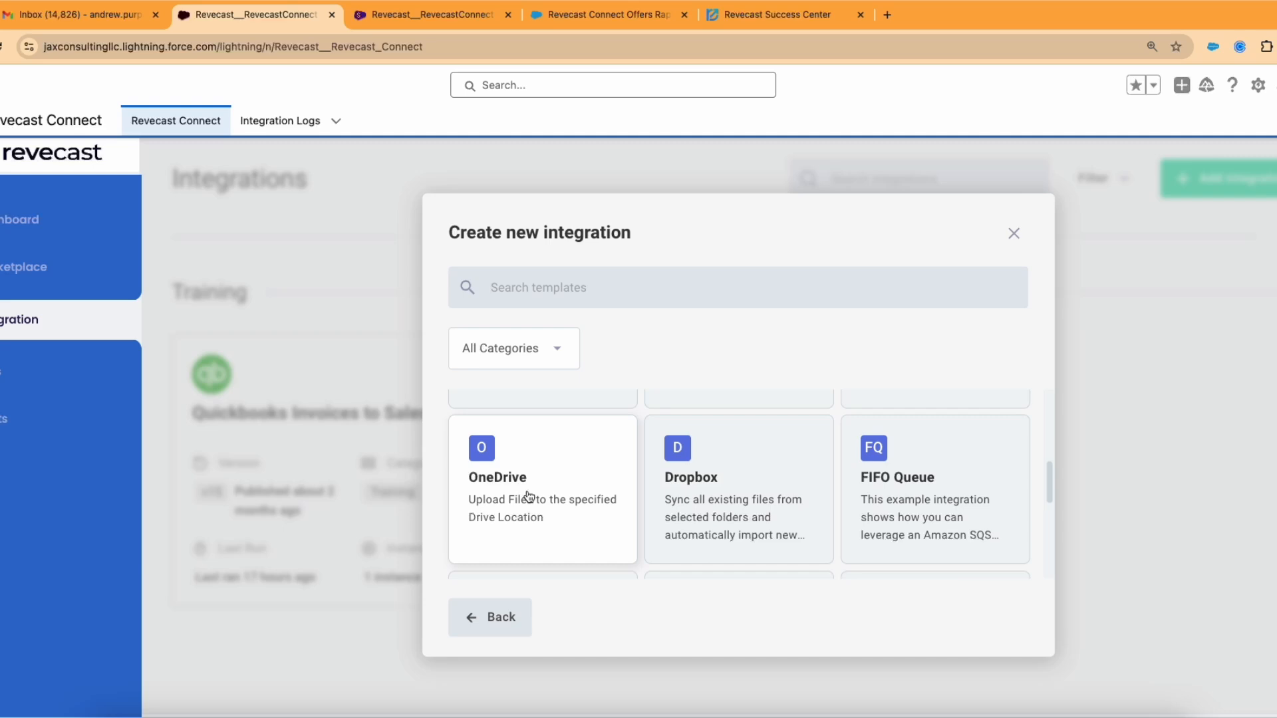
scroll(529, 496, "down", 5)
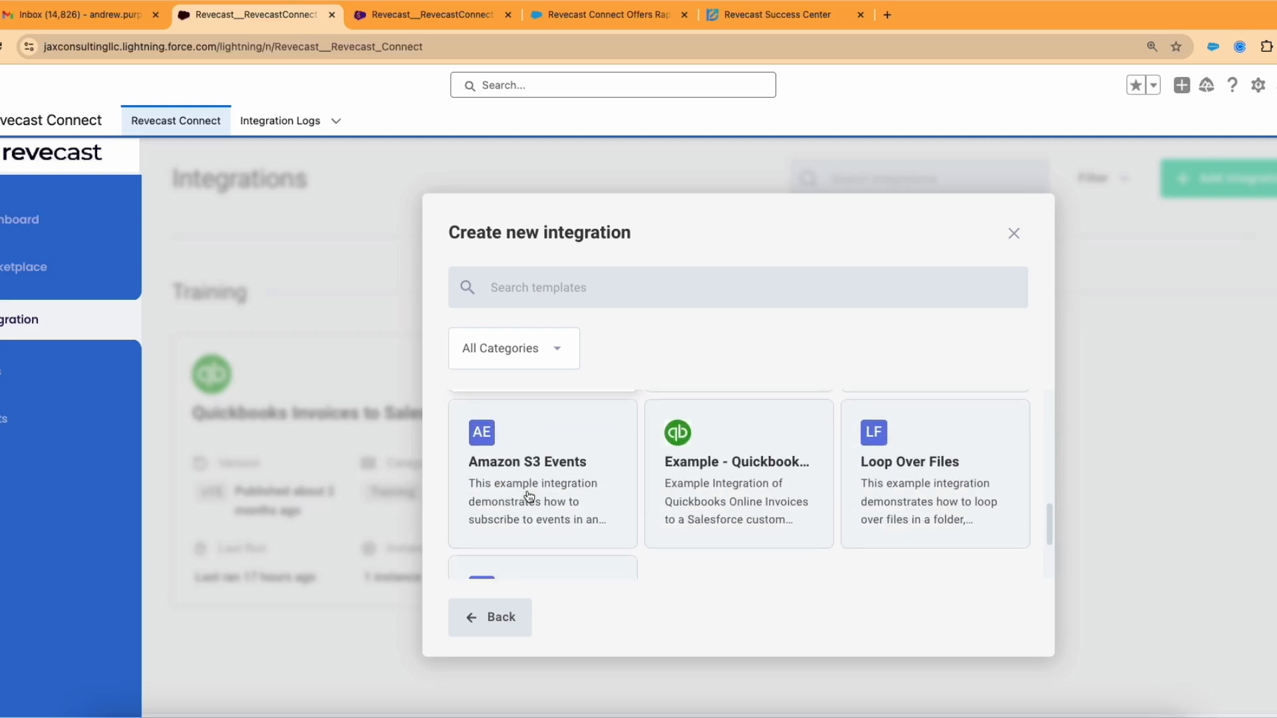
scroll(532, 493, "down", 1)
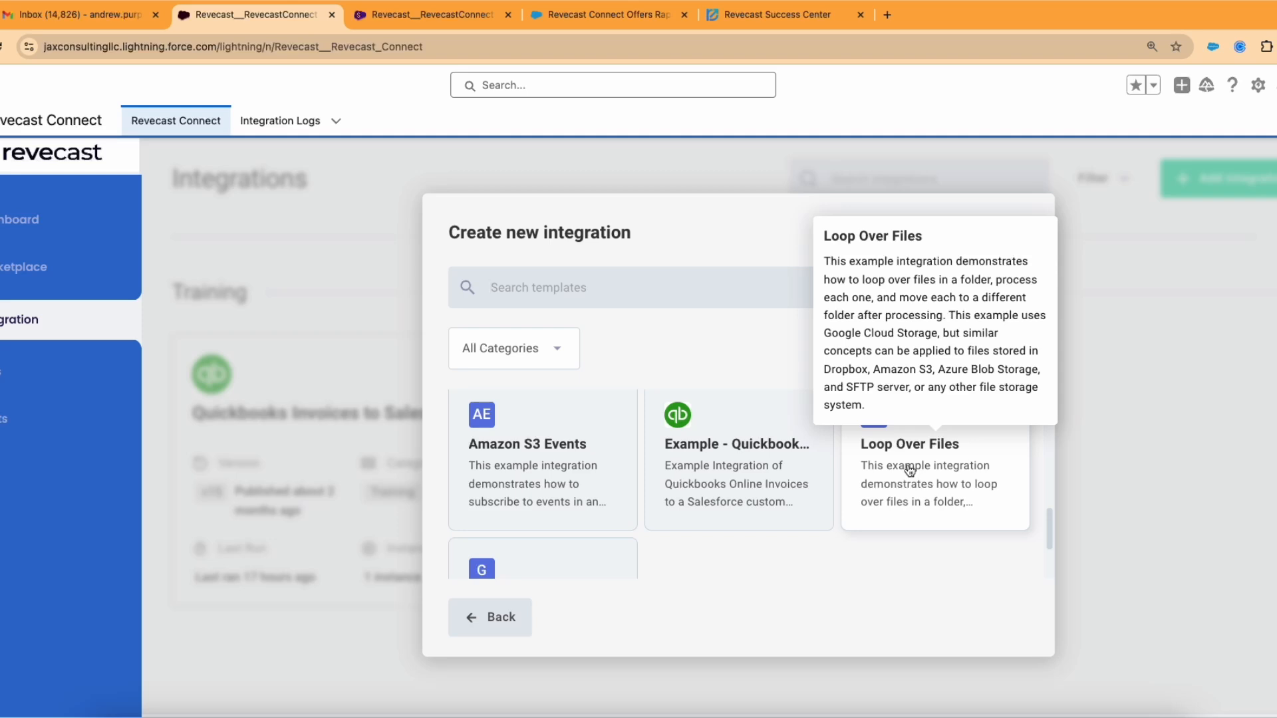
scroll(918, 473, "down", 2)
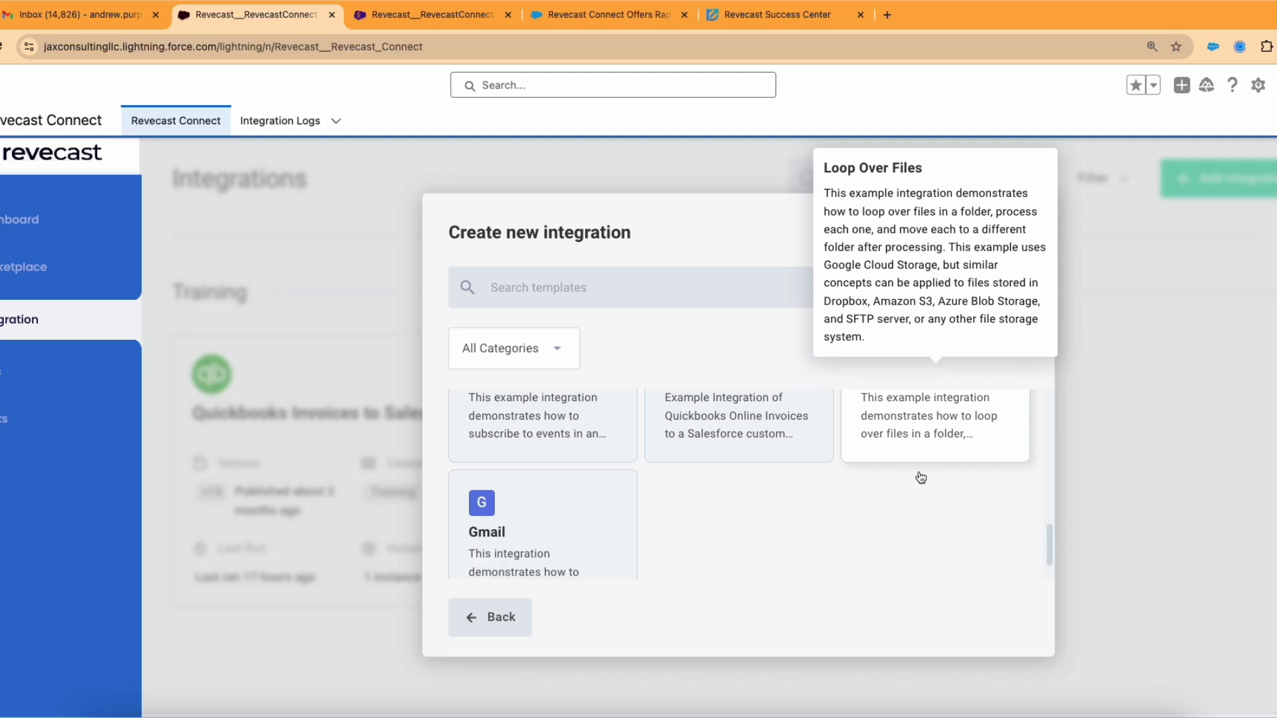
scroll(547, 504, "down", 1)
scroll(712, 485, "up", 5)
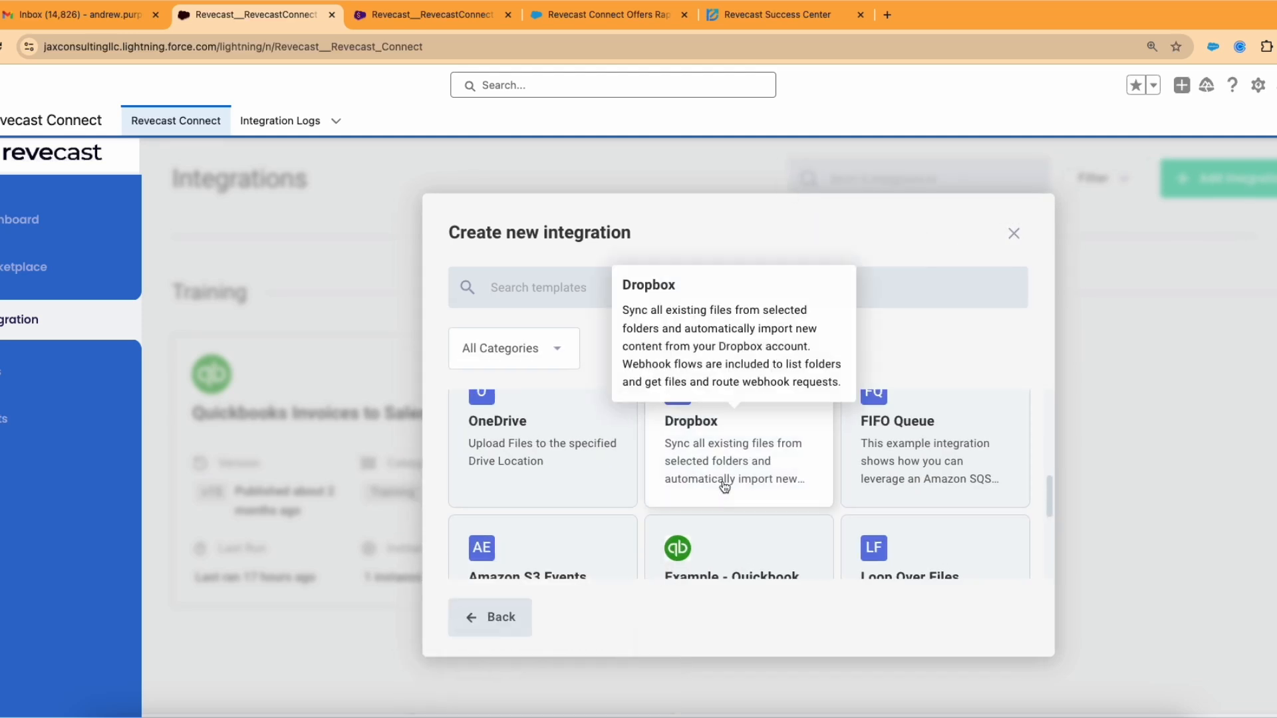
scroll(938, 439, "up", 2)
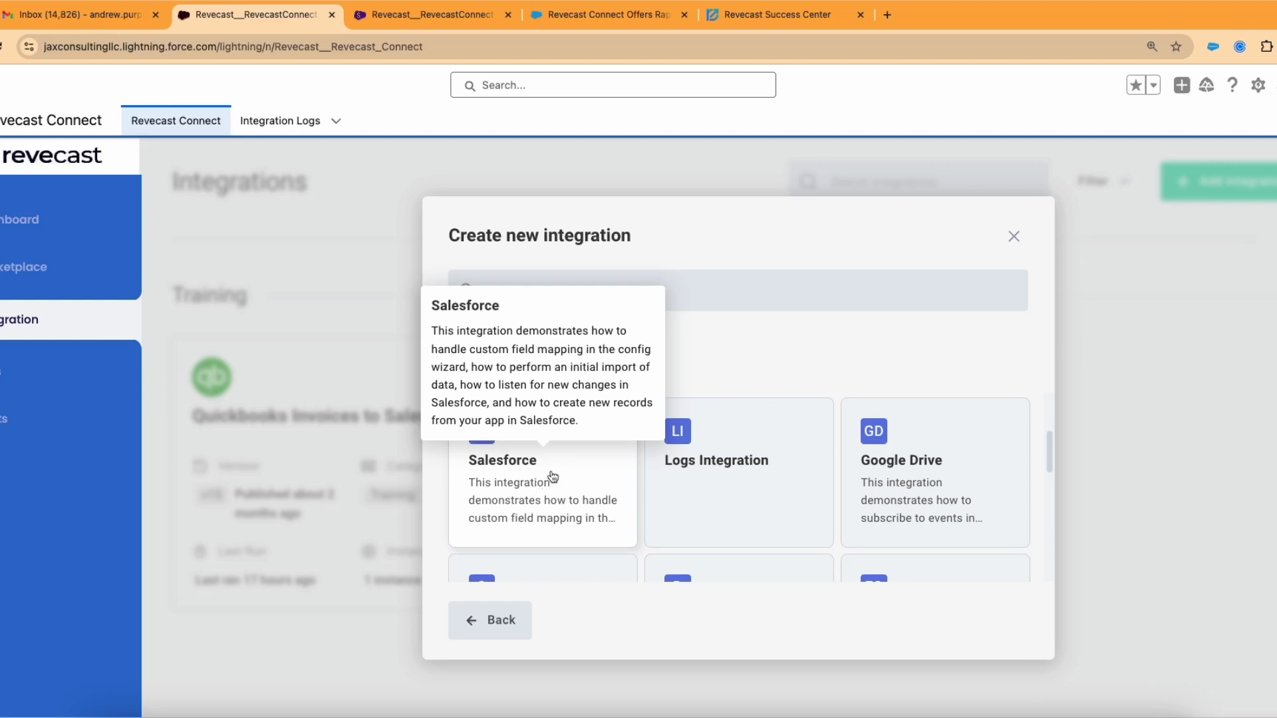
scroll(535, 479, "up", 5)
scroll(733, 484, "up", 1)
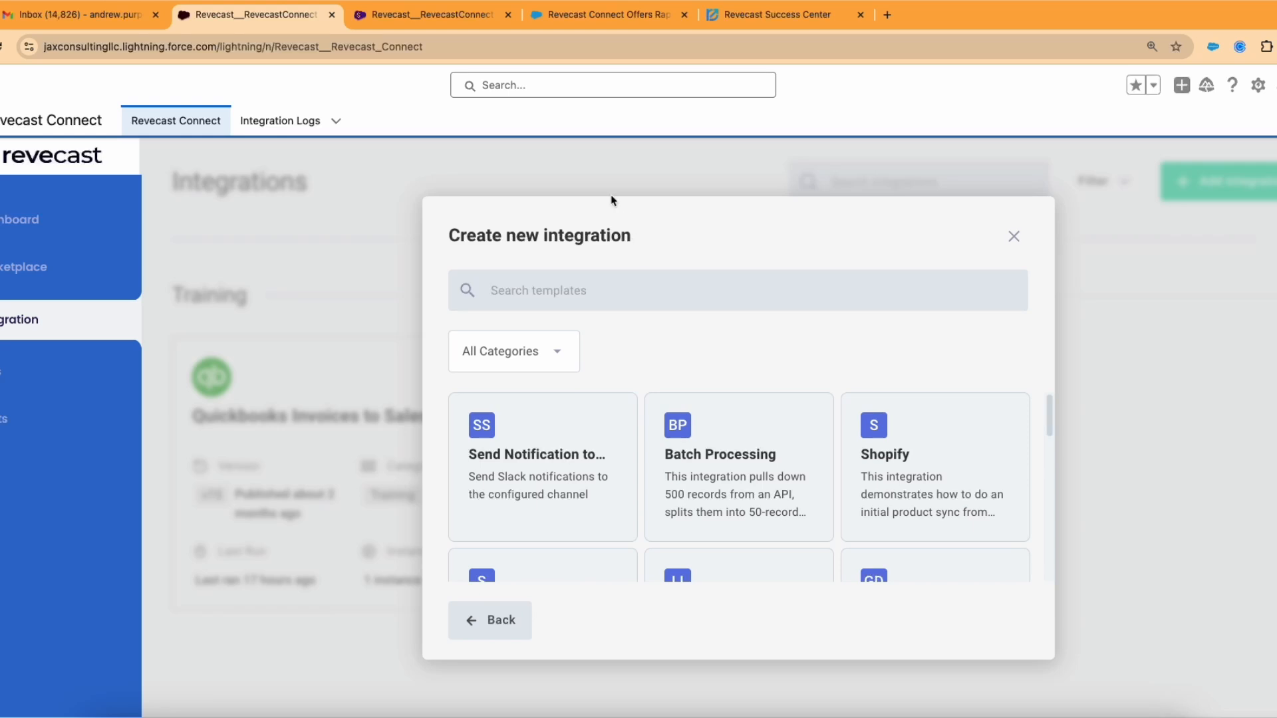
Step: Switch to the AppExchange tab and view the Revecast Connect listing's rating and compatibility
left_click(595, 16)
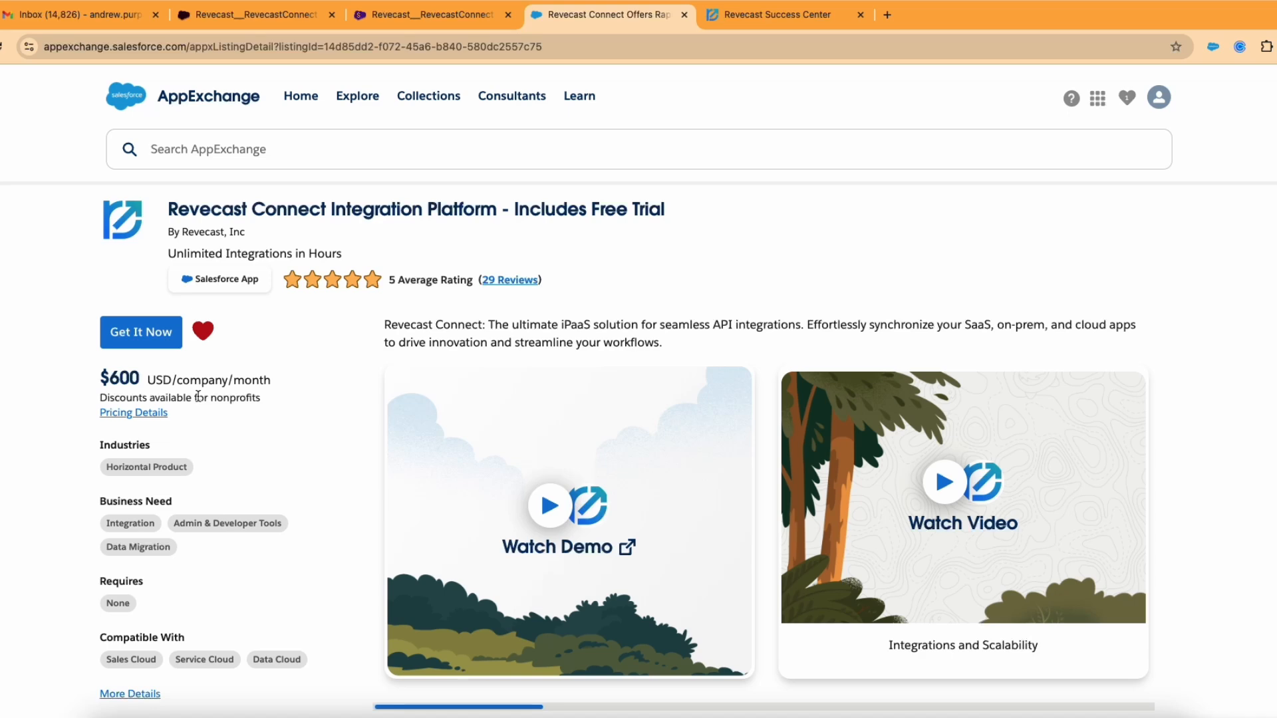
scroll(197, 397, "down", 1)
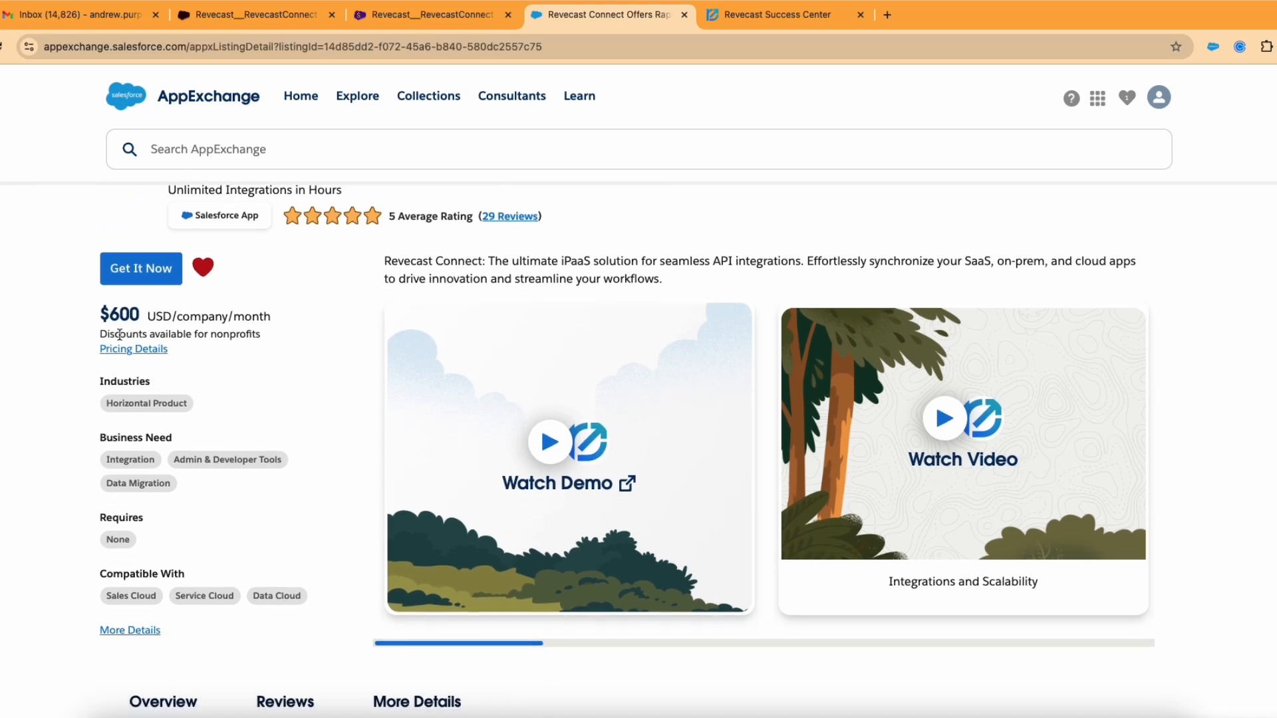